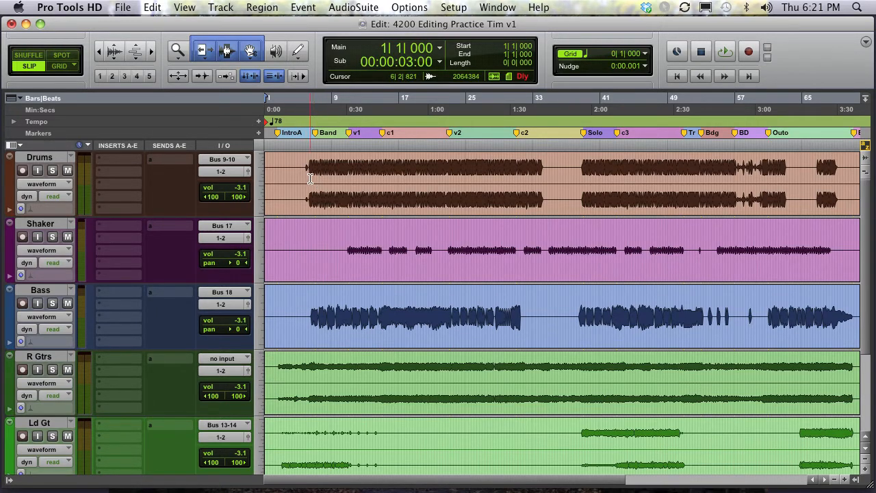
- Audition the song by playing back from positions in the Drums and Bass tracks
click(309, 165)
scroll(308, 164, down, 3)
scroll(309, 164, up, 3)
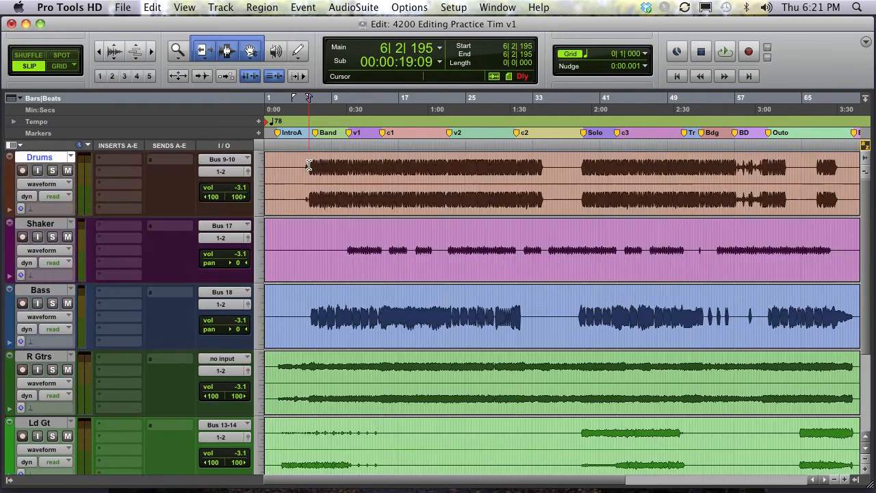
scroll(309, 165, down, 3)
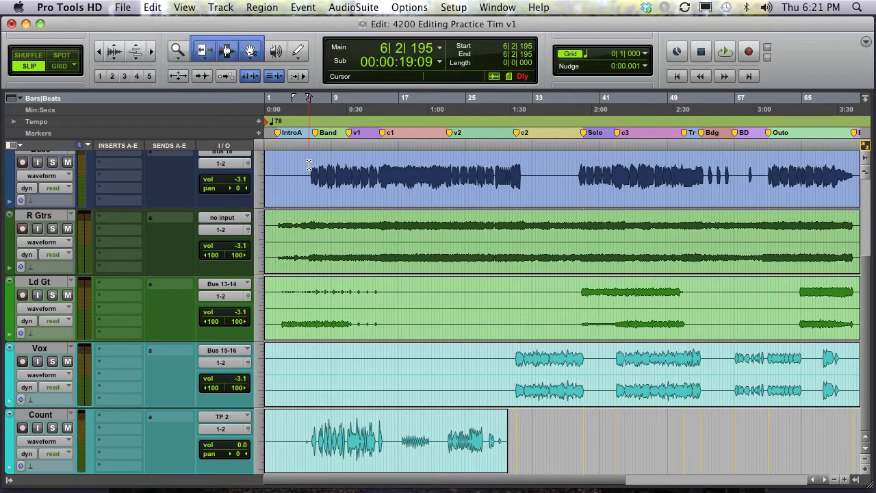
click(277, 167)
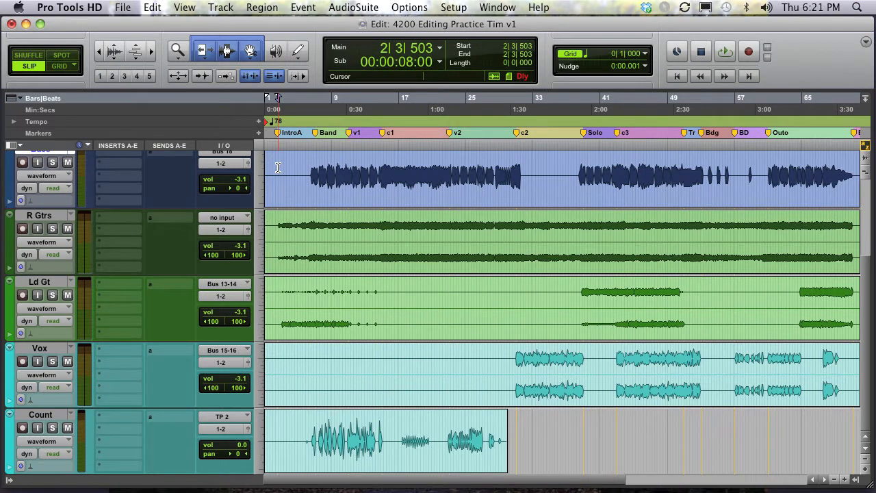
key(space)
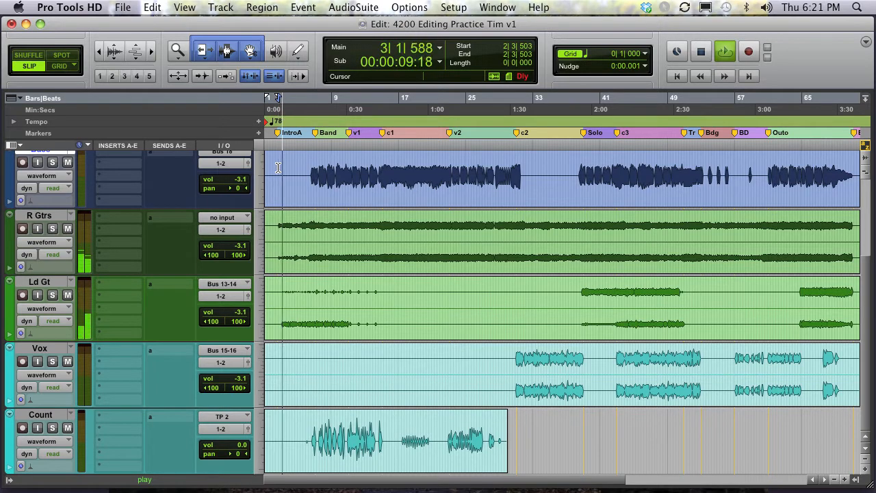
key(space)
- Play from the drums' entry and mute the Count track during playback
click(309, 171)
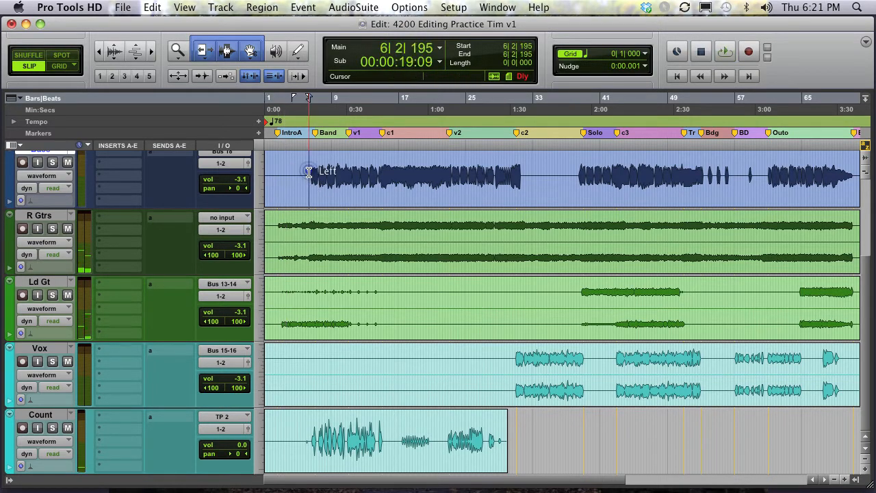
key(space)
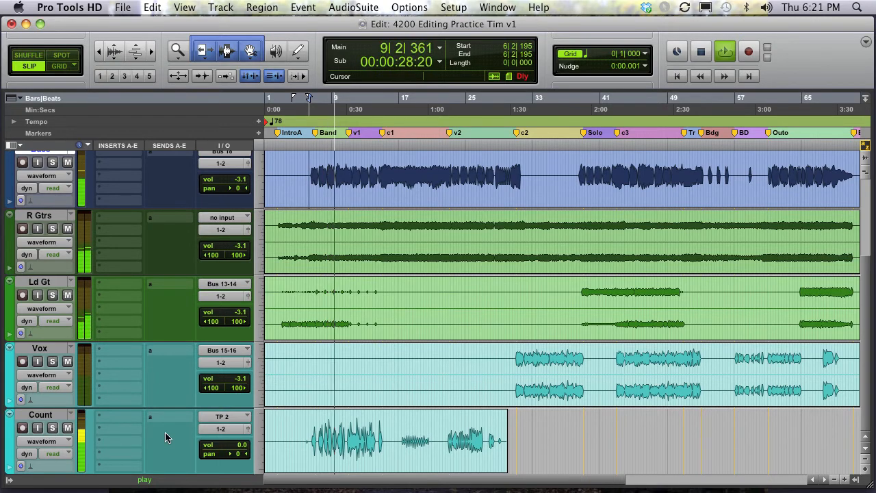
click(68, 429)
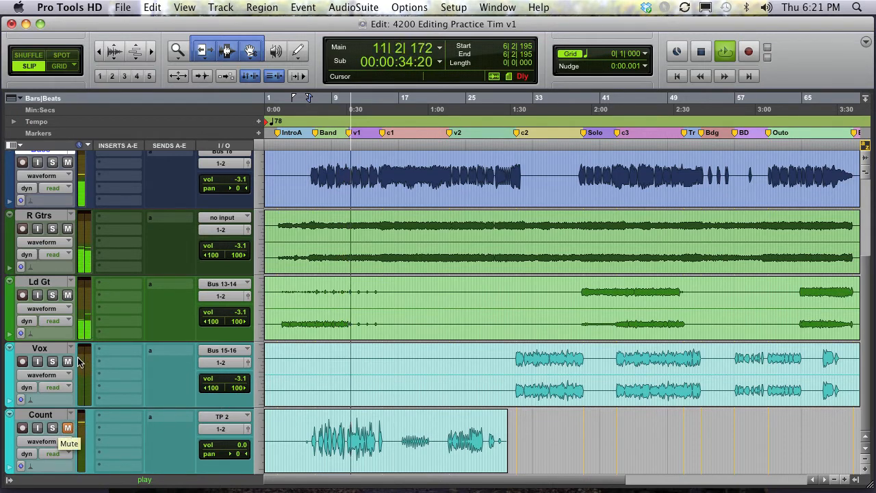
key(space)
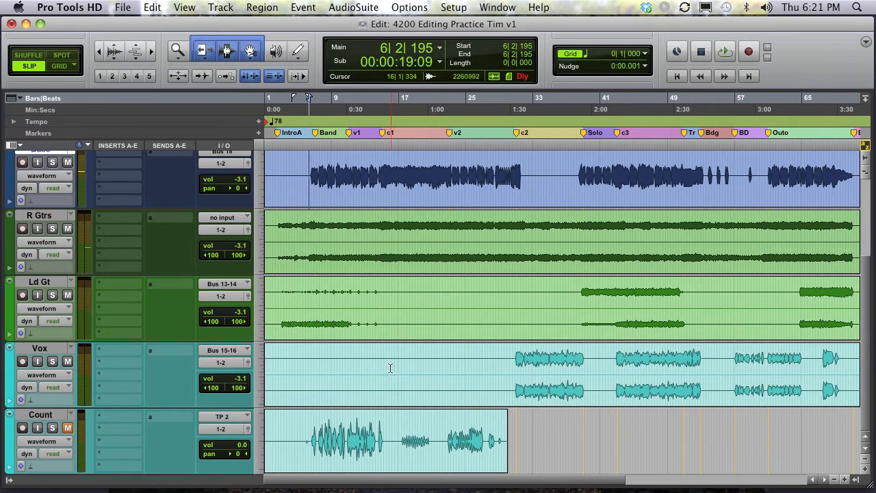
- Place the cursor in Drums near bar 33 and cycle through Spot and Grid edit modes, ending in Shuffle mode
scroll(390, 368, up, 3)
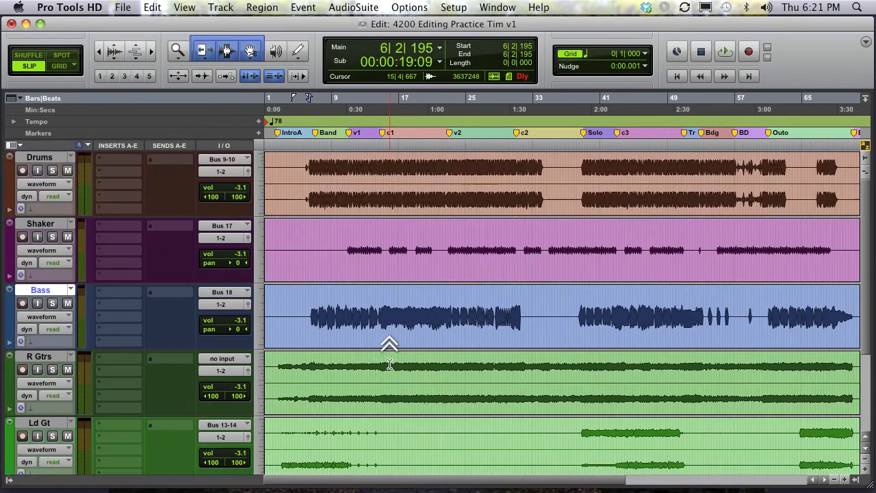
click(538, 170)
click(540, 170)
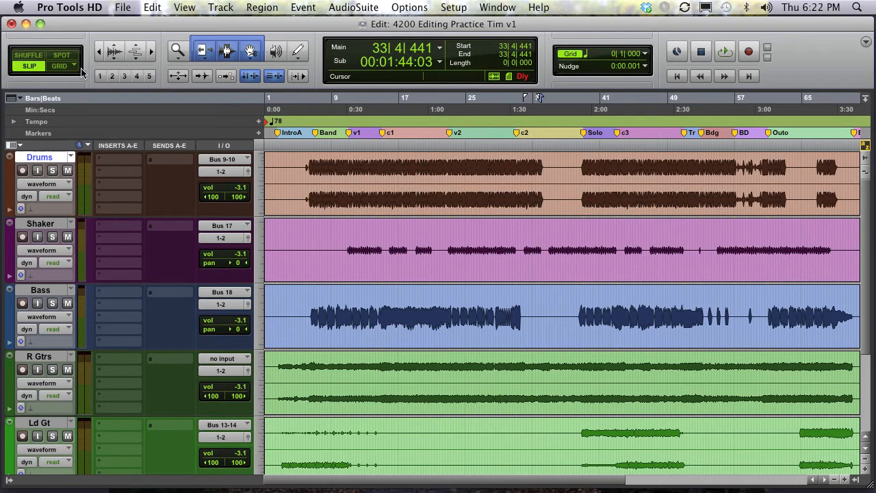
click(30, 56)
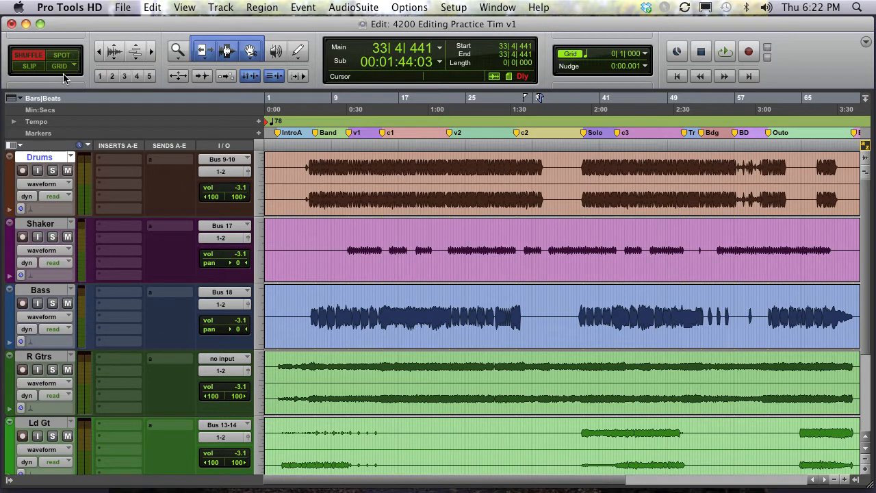
key(F3)
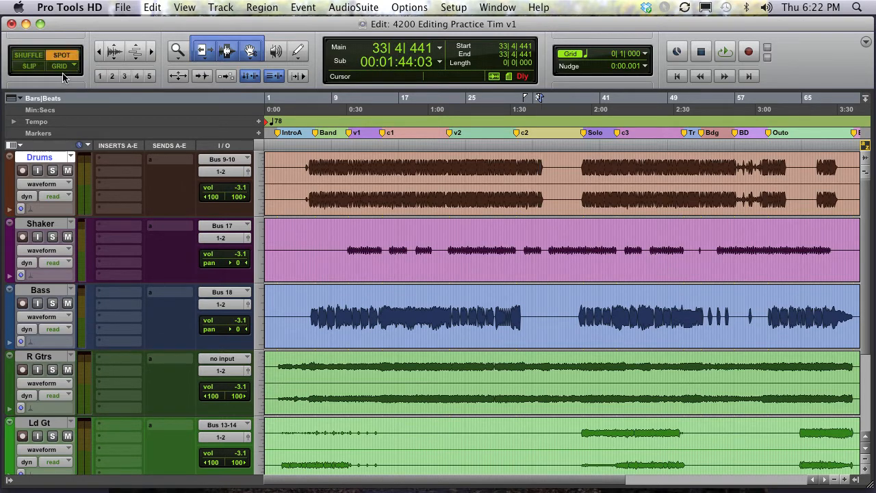
key(F4)
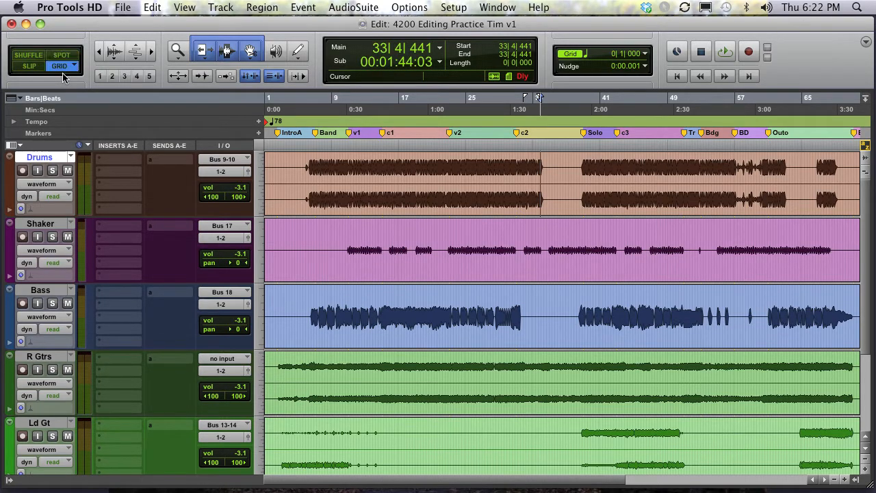
key(F1)
- Separate the Shaker, Bass and Drums regions around the c2 to Solo section, between bars 31 and 41
click(524, 239)
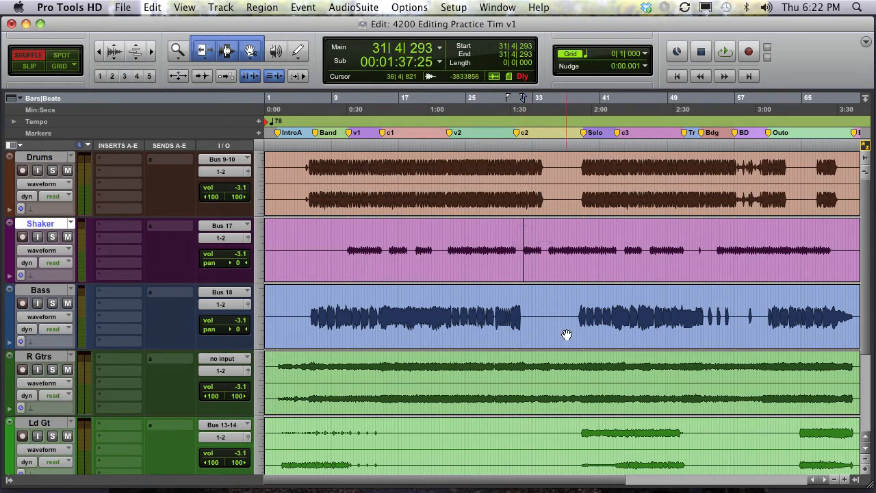
click(559, 304)
click(580, 171)
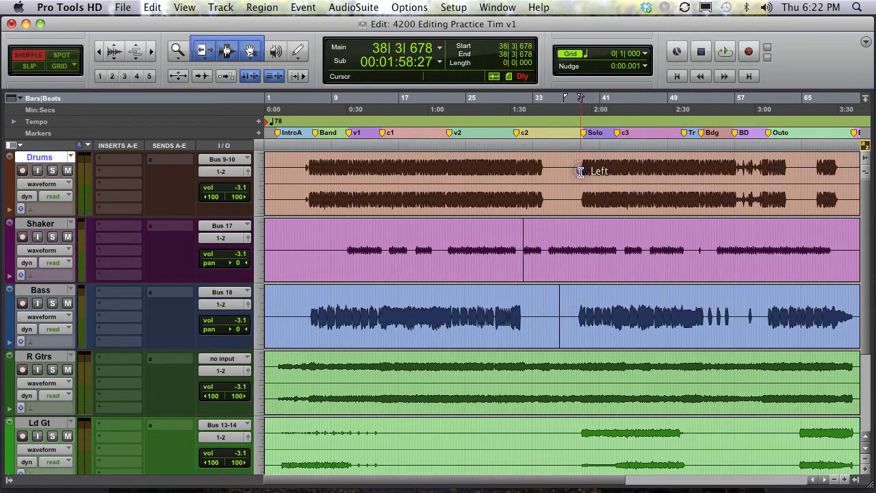
click(600, 235)
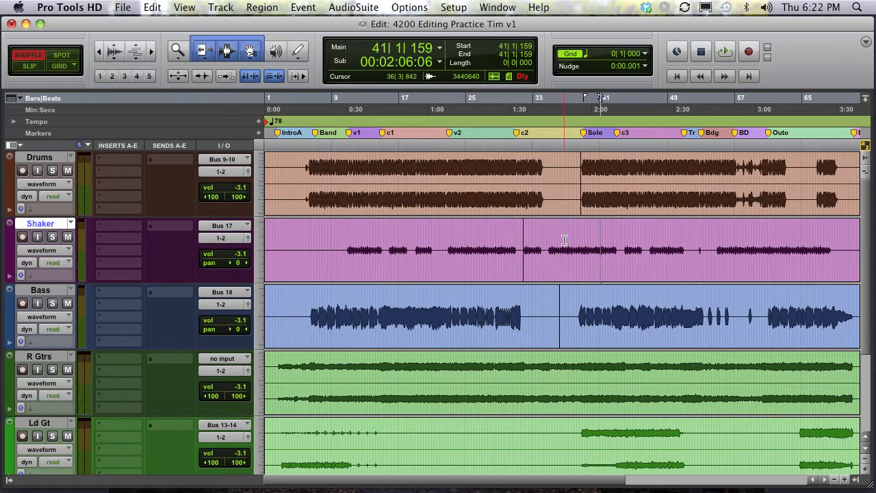
click(540, 178)
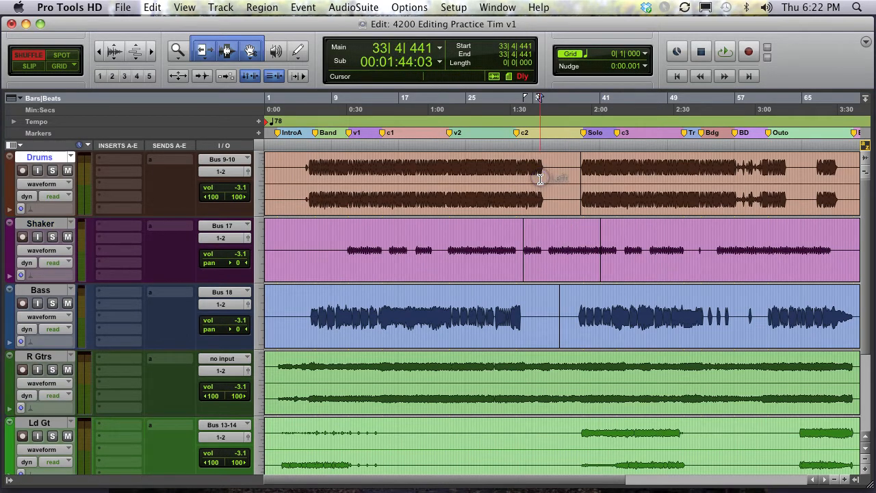
- Try moving the selected Shaker section onto the Bass track in Shuffle mode, and undo the move
click(556, 266)
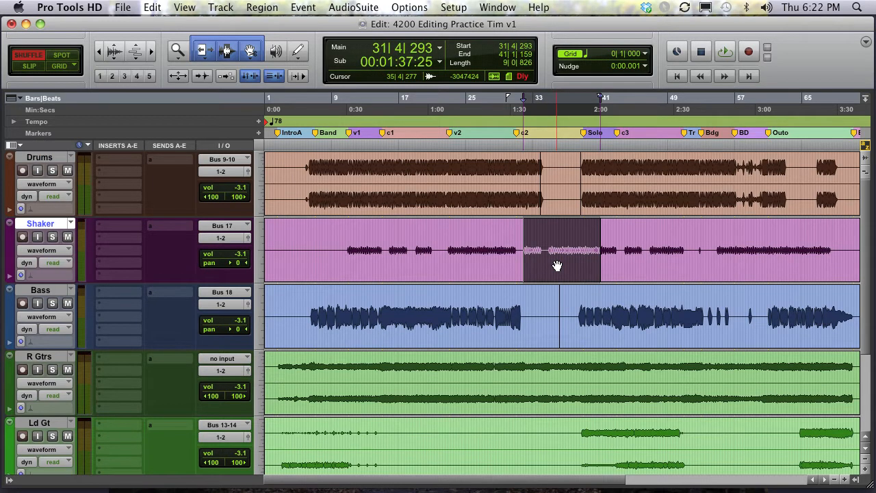
drag(557, 266, 647, 397)
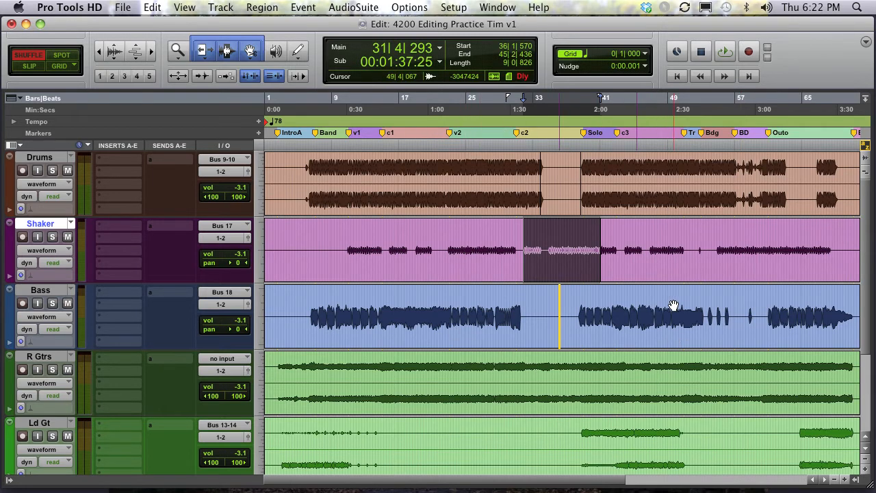
drag(674, 305, 546, 240)
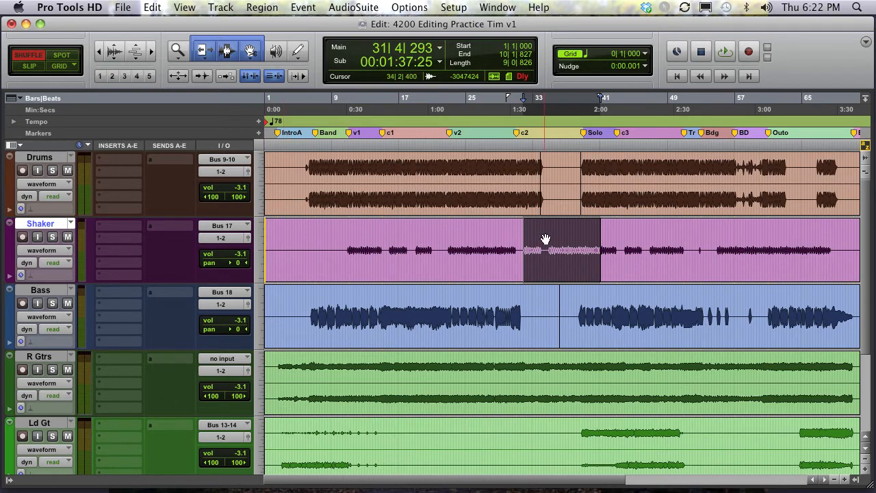
click(546, 240)
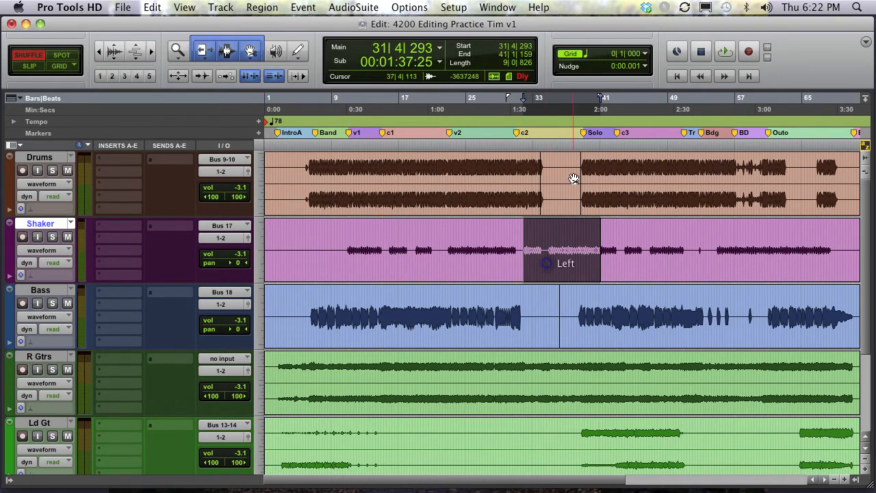
drag(573, 178, 557, 308)
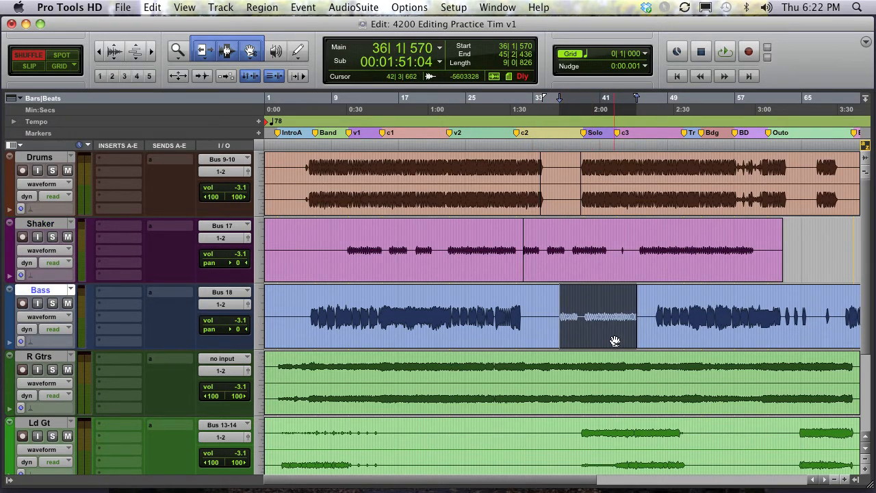
key(super+z)
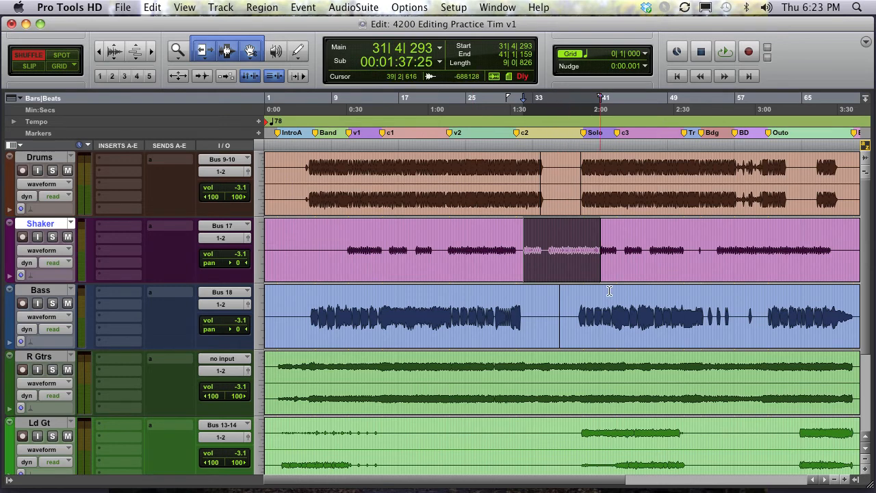
- Separate the Bass region at about bar 19 and drag the selected Shaker section into Bass at that point
click(418, 308)
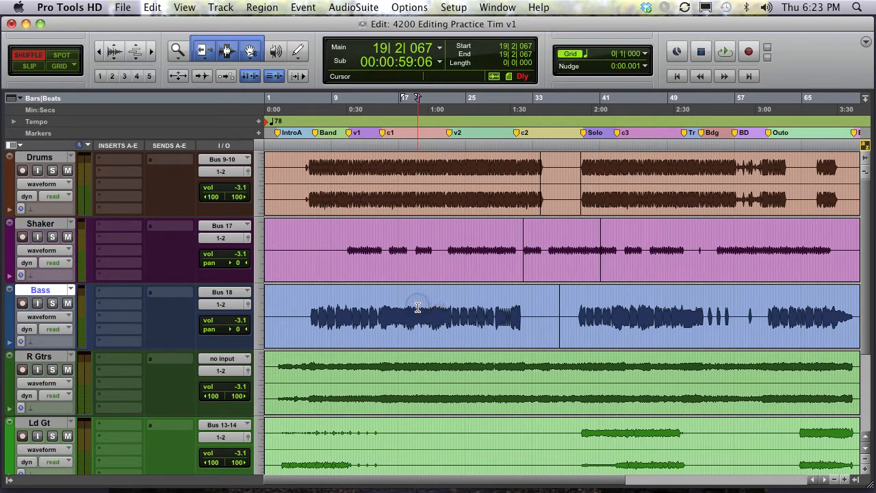
click(549, 265)
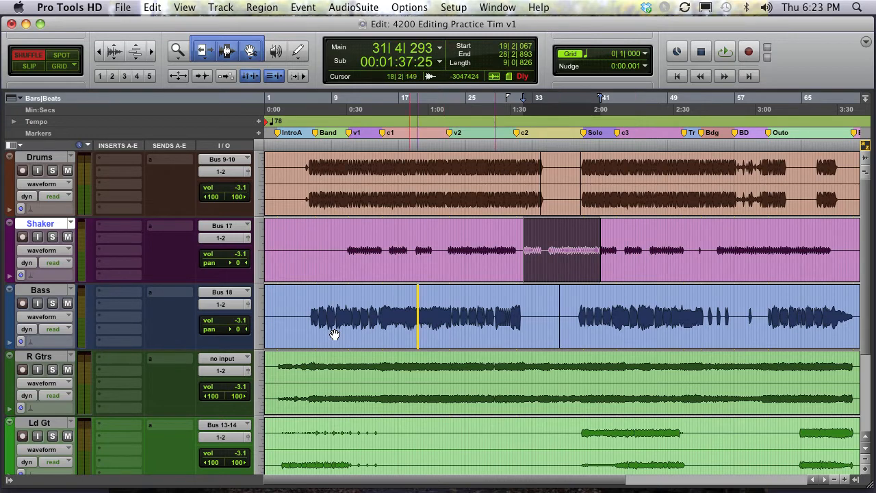
drag(444, 330, 277, 312)
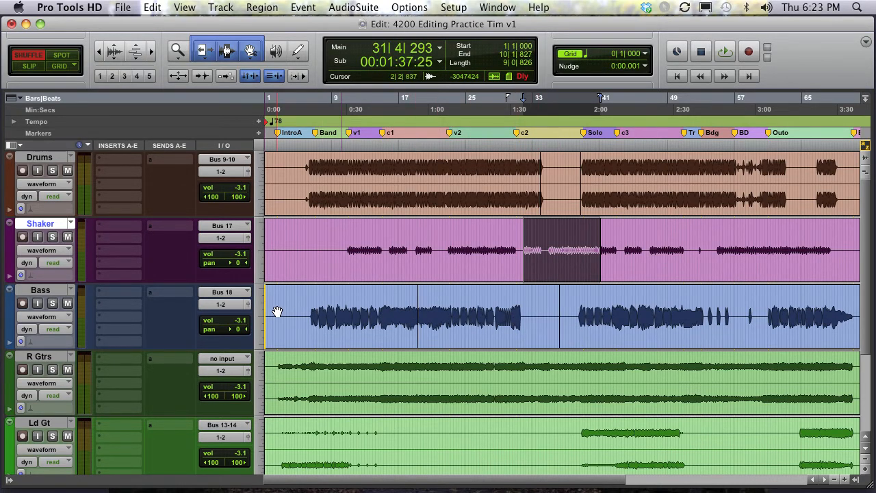
drag(277, 312, 424, 320)
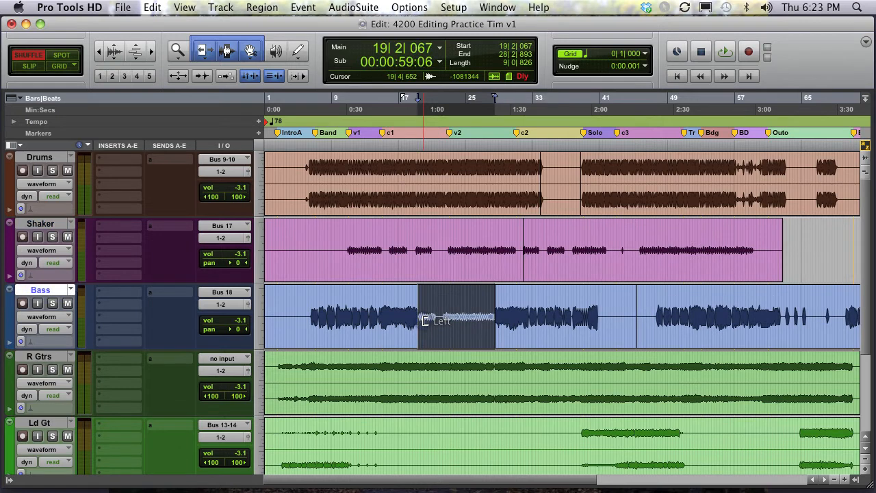
click(531, 328)
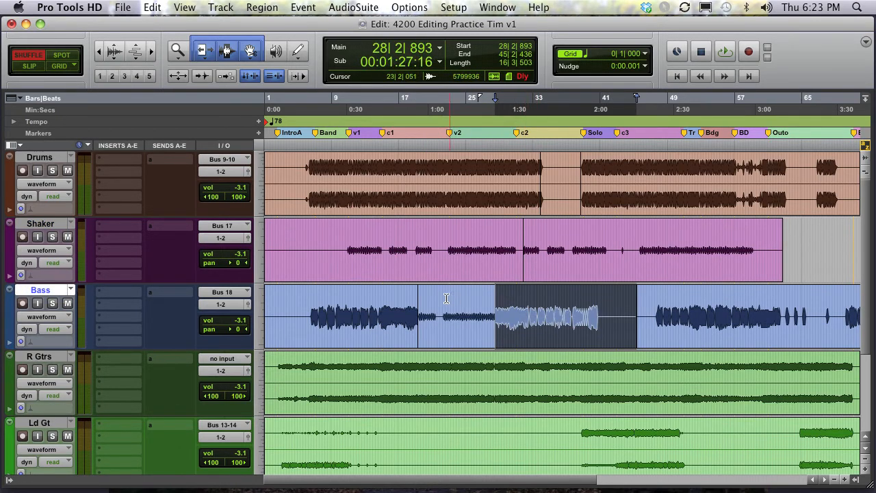
- Enable the Smart Tool and restore the Shaker section to its original place
key(F7)
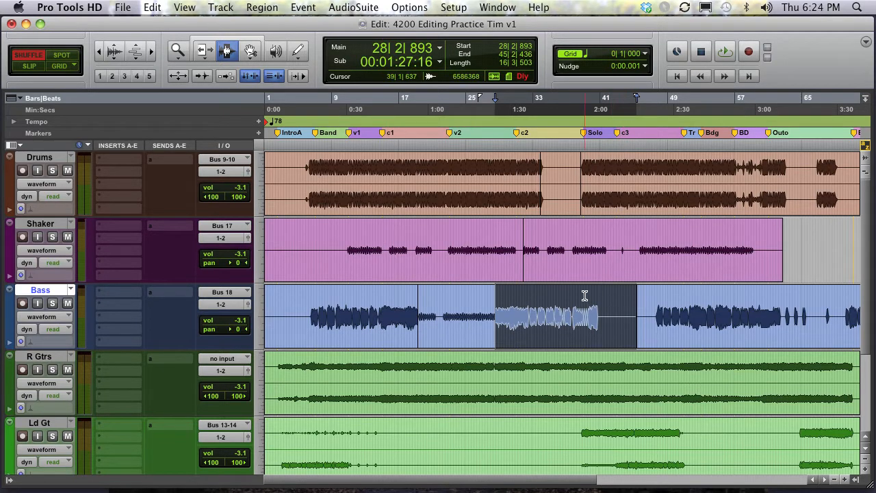
key(F6+F7)
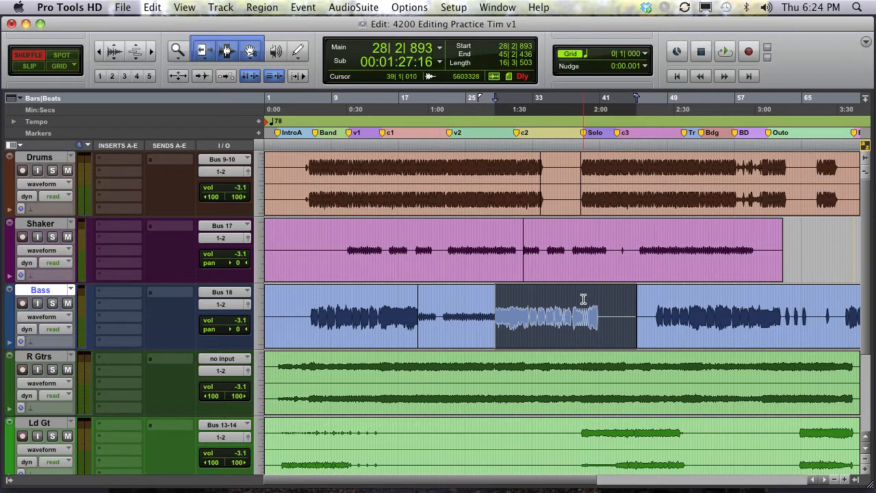
click(449, 336)
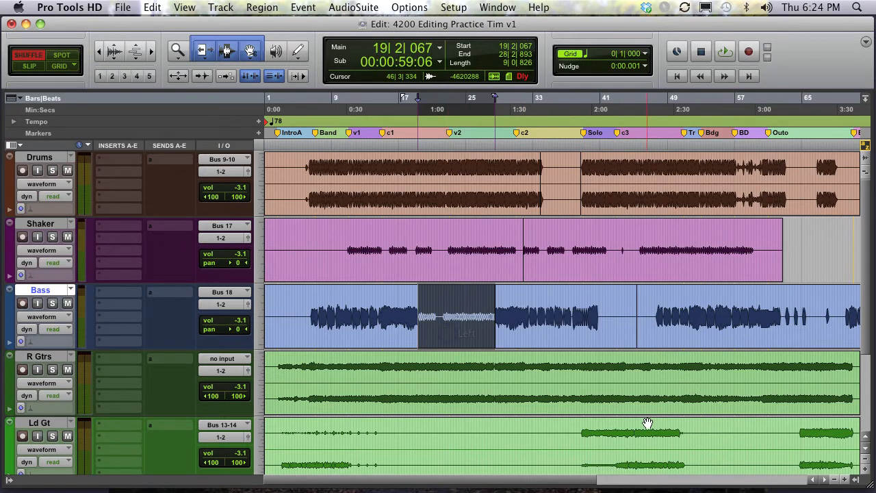
drag(591, 239, 561, 284)
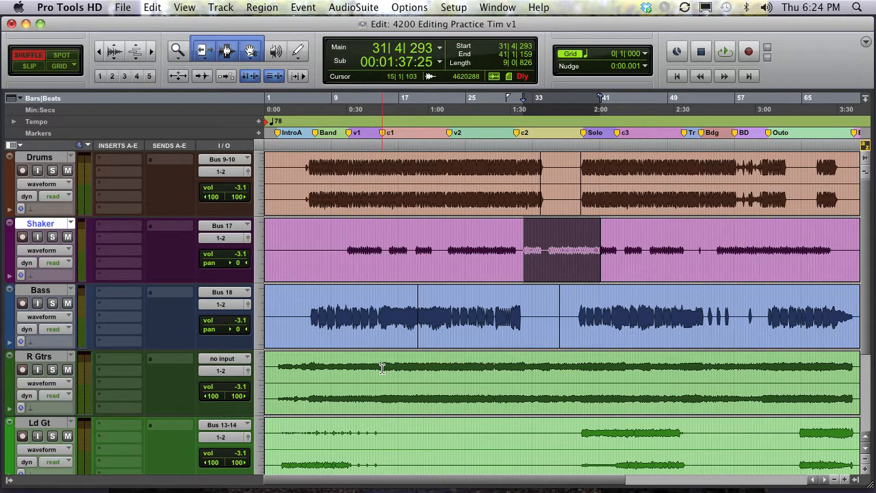
- Select R Gtrs from bar 15 to about bar 22 and delete it so the rest shuffles left
drag(382, 368, 448, 375)
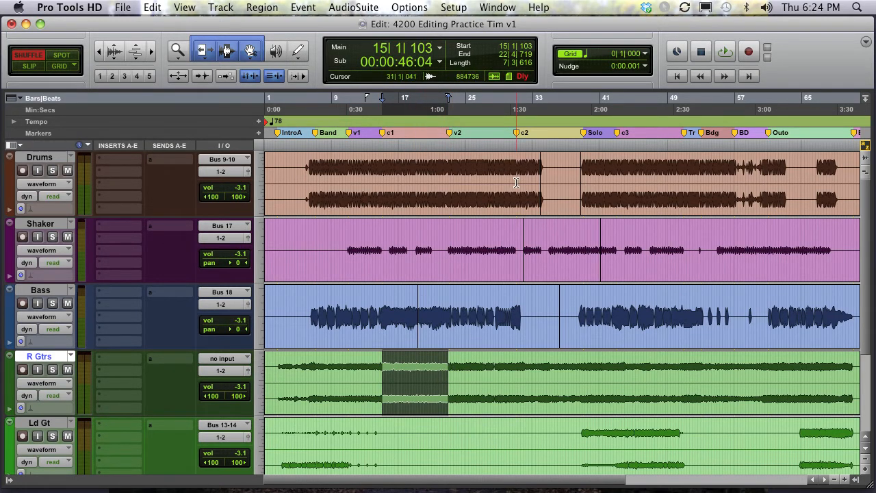
key(Delete)
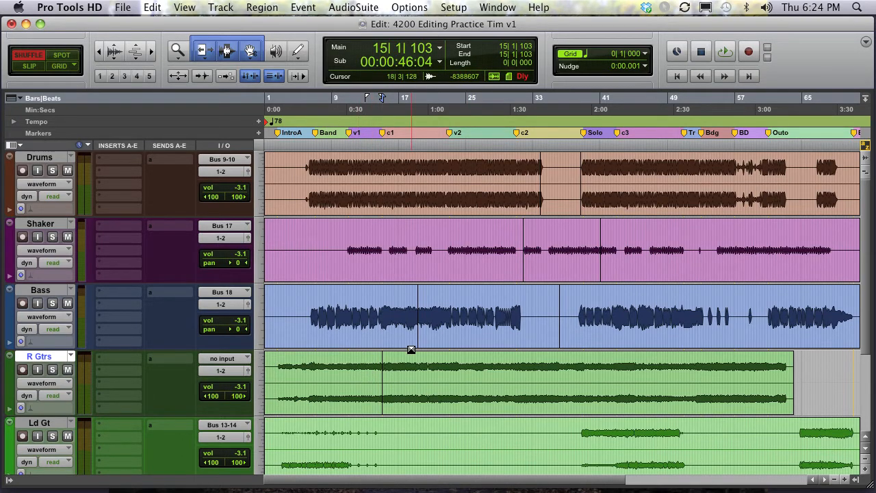
- Undo the deletion of the R Gtrs section
key(super+z)
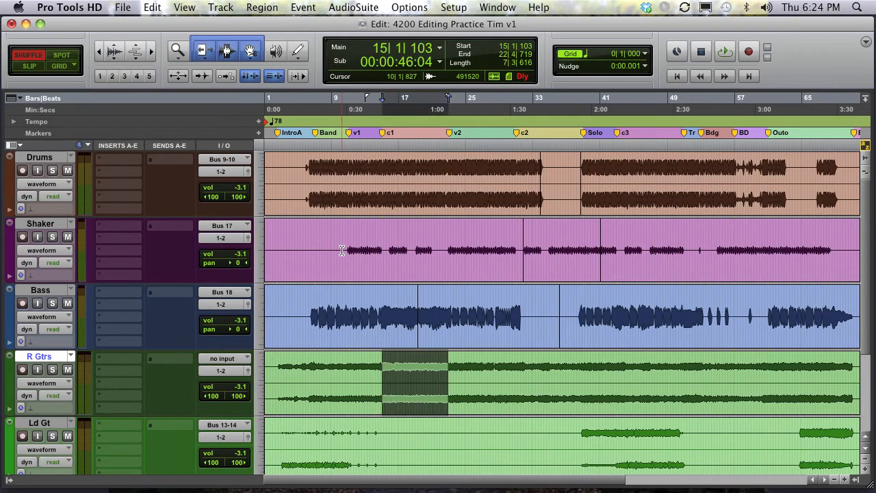
key(super+bracketleft)
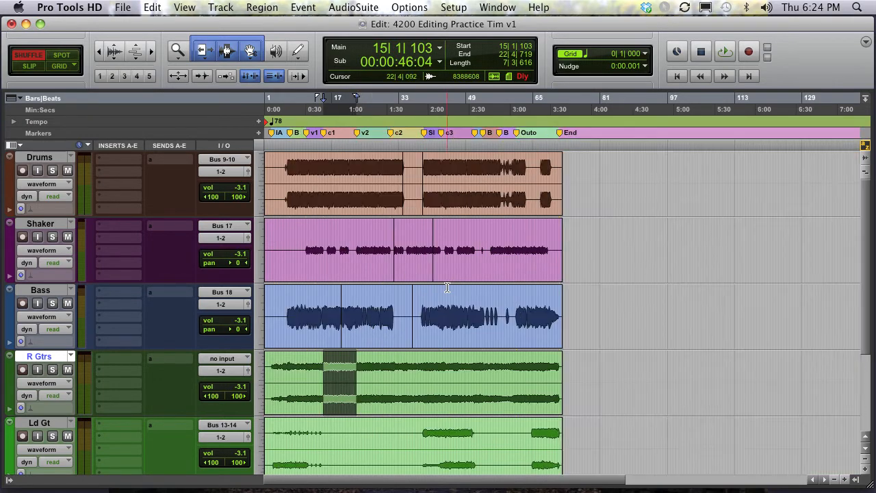
- Select the Drums, Shaker and Bass tracks from the start to about bar 49 and heal their separations
mouse_move(484, 230)
mouse_down()
mouse_move(318, 192)
mouse_move(272, 312)
mouse_move(285, 317)
mouse_up()
drag(479, 167, 257, 315)
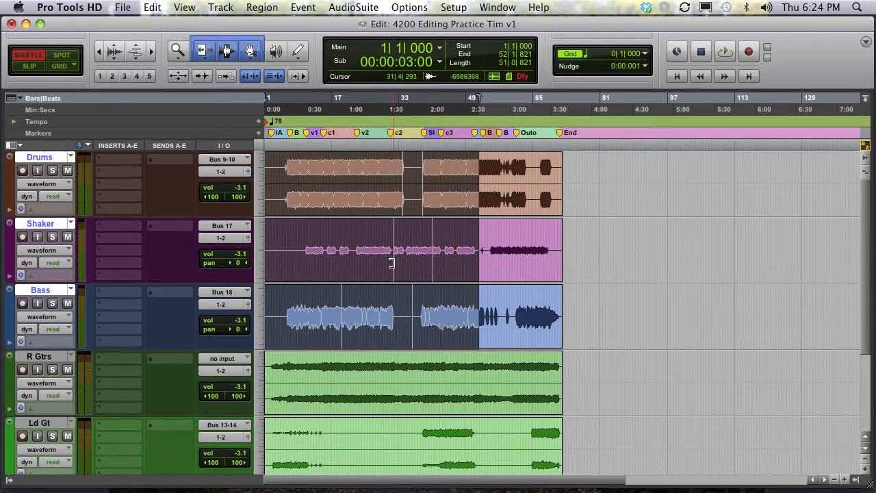
click(153, 7)
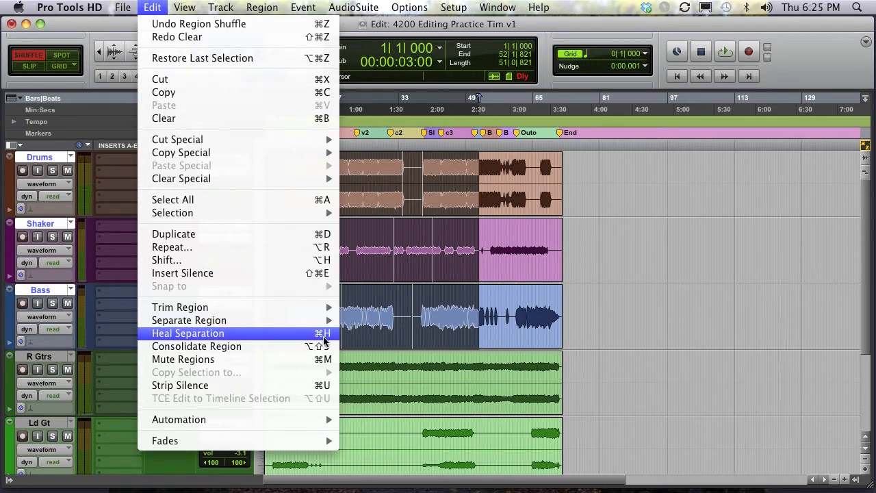
click(453, 185)
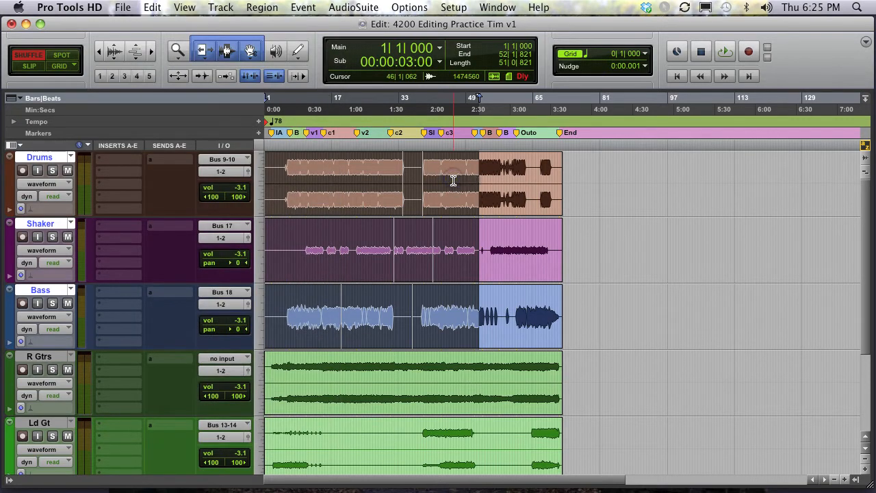
click(453, 180)
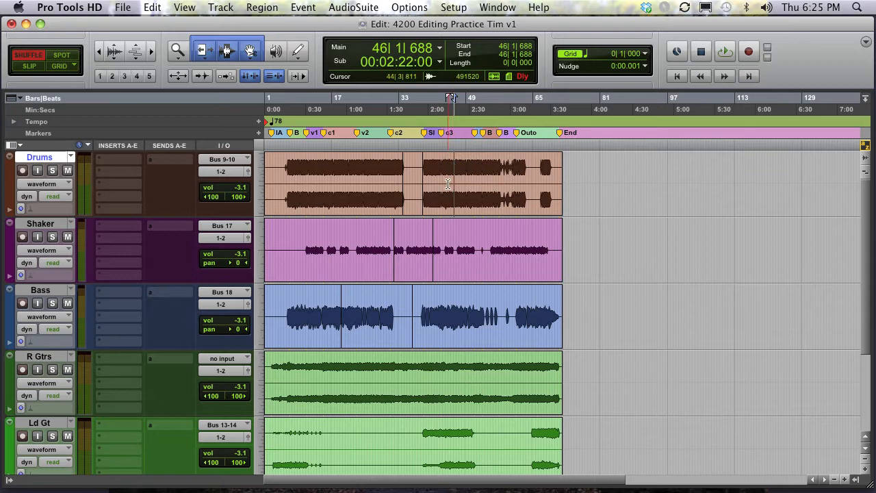
drag(467, 170, 311, 321)
key(super+h)
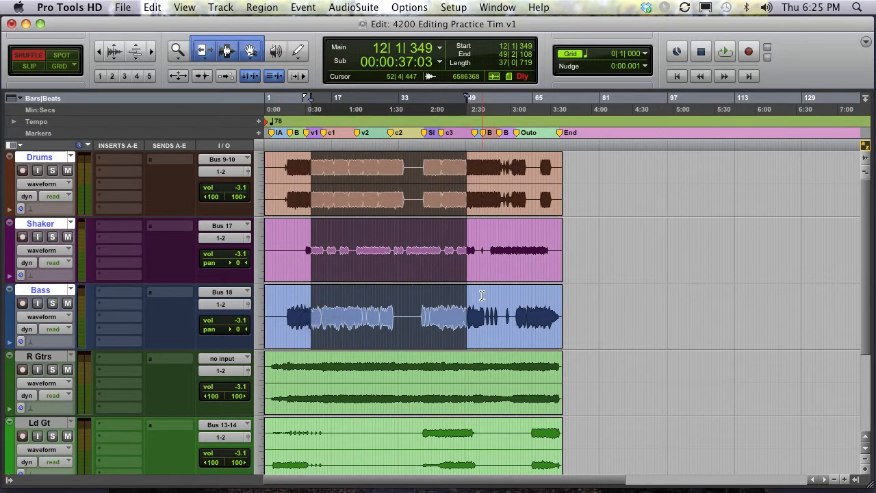
click(415, 174)
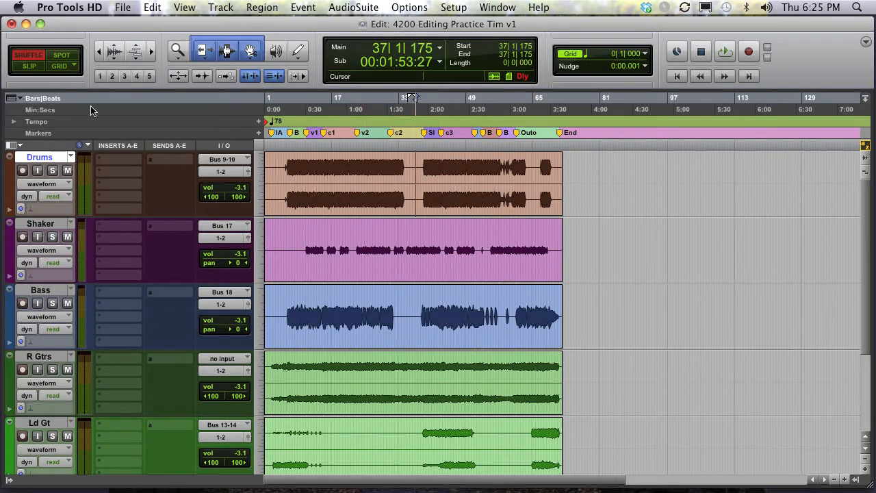
- Try moving several regions freely between tracks in Slip mode, then undo all the moves
click(30, 66)
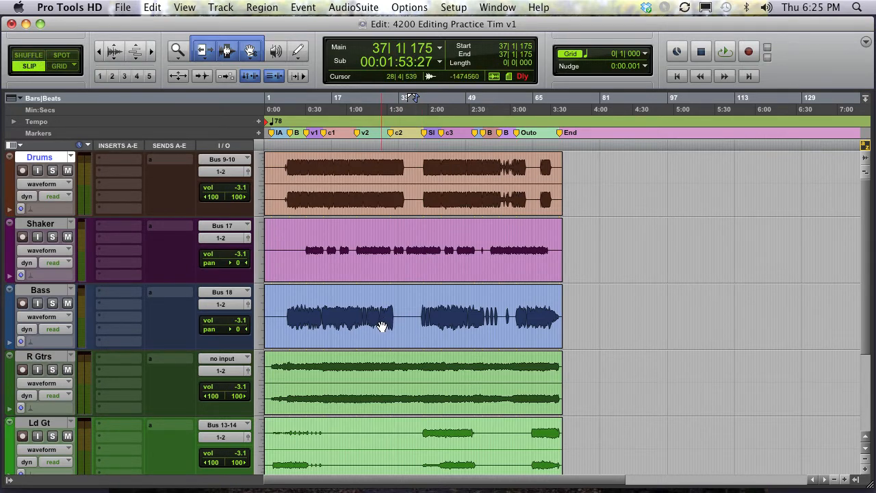
drag(379, 330, 495, 358)
drag(416, 406, 534, 166)
drag(449, 456, 388, 396)
drag(345, 260, 604, 327)
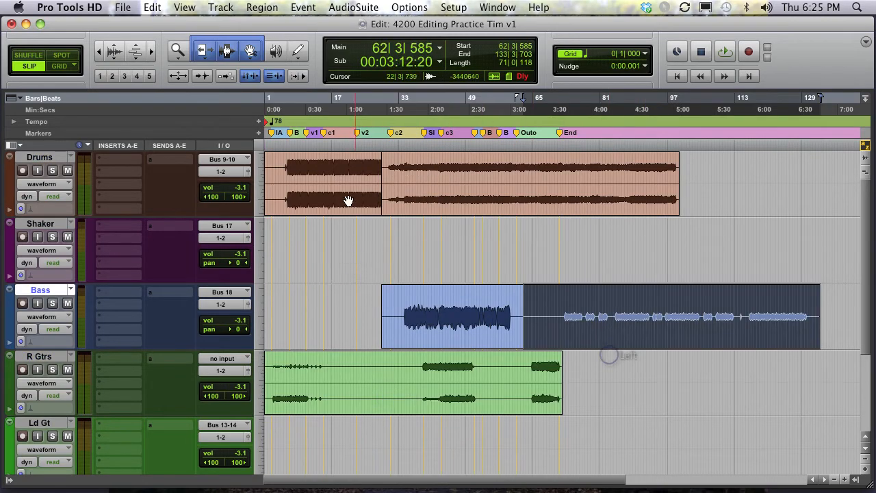
click(326, 196)
drag(327, 195, 488, 316)
key(super+z)
key(super+z)
key(super+z)
key(super+z)
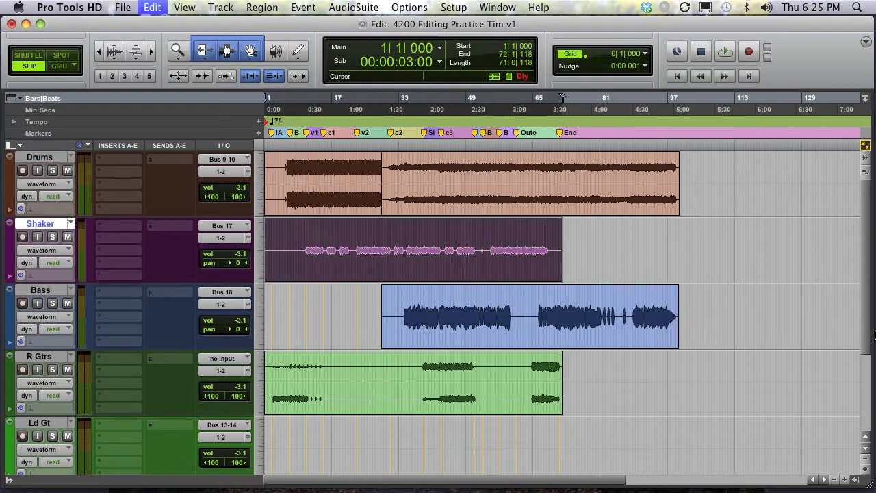
key(super+z)
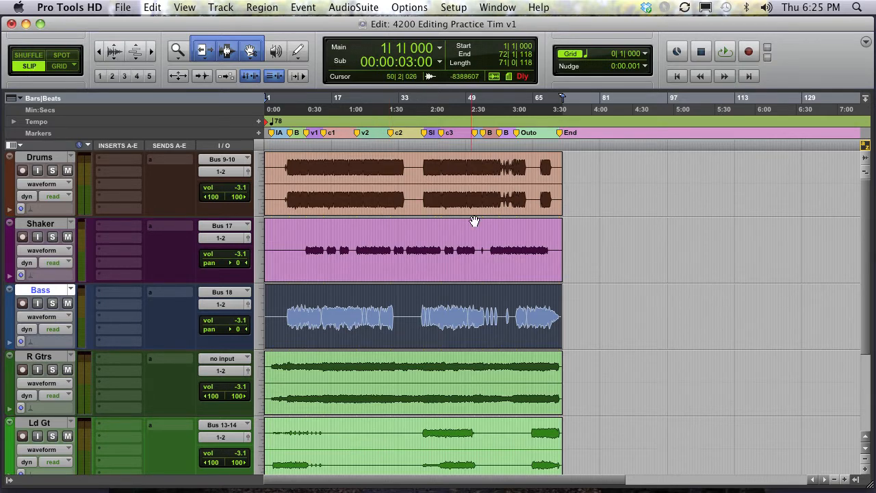
- Switch to Spot mode and spot the Shaker region to start at bar 10
click(393, 235)
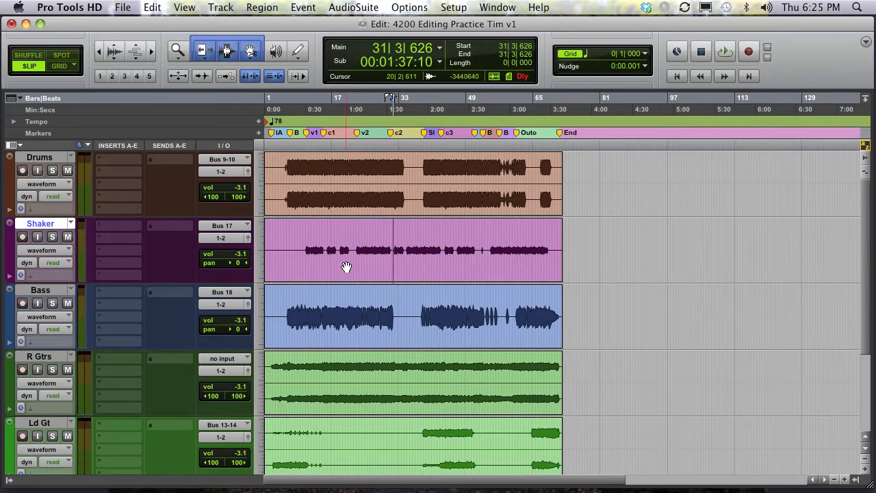
click(61, 58)
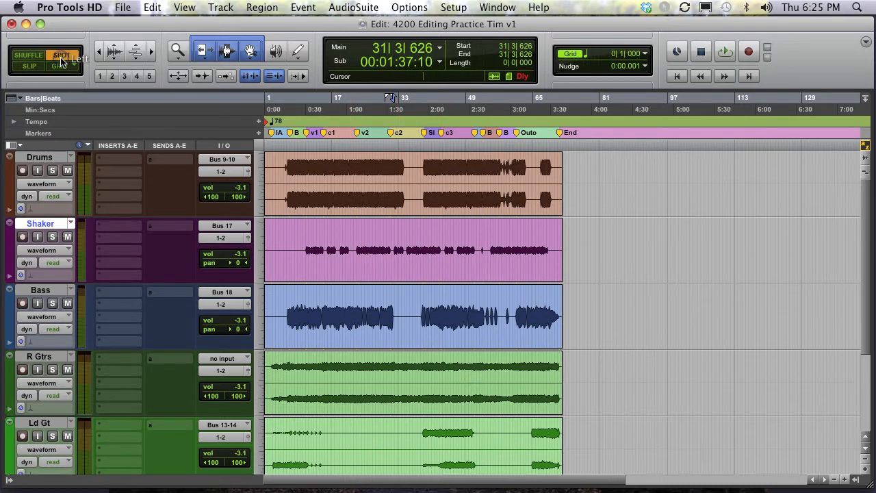
click(352, 272)
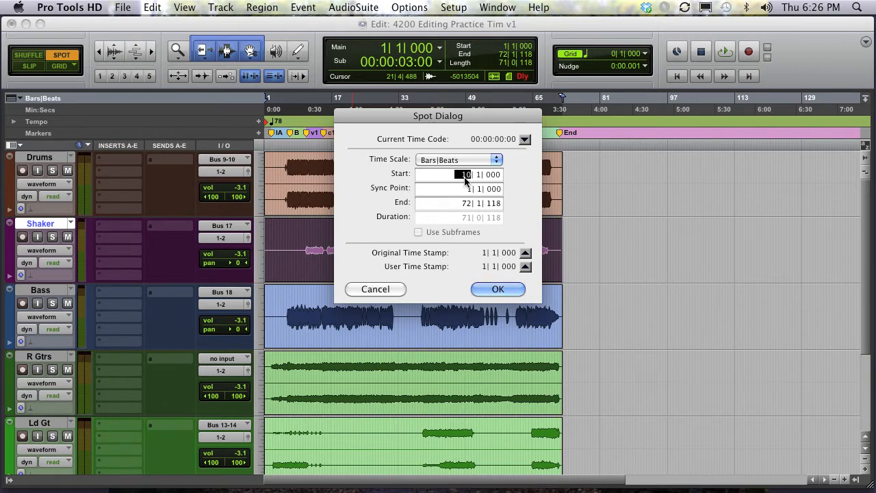
key(Tab)
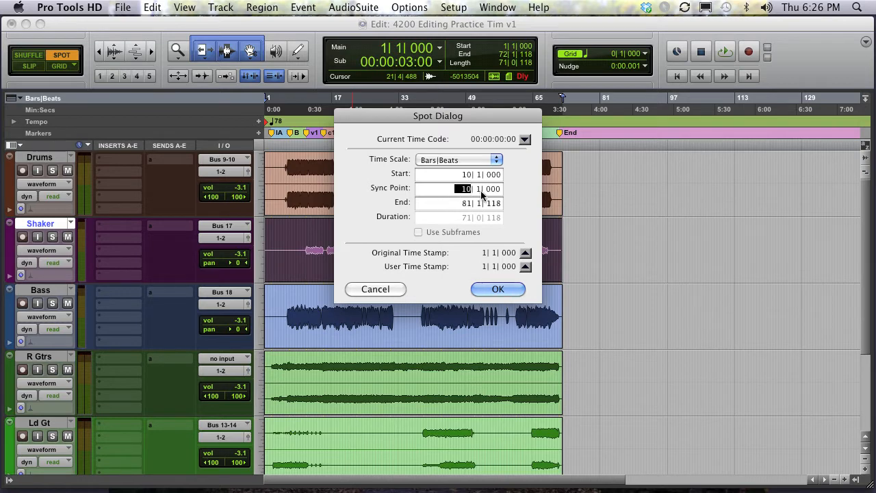
click(497, 289)
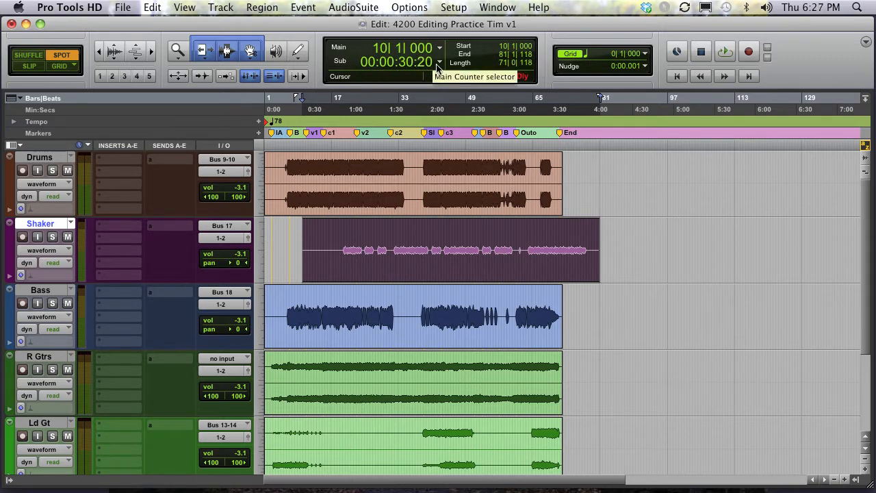
- Spot the Shaker region back to a start of 0:00.000 using the Min:Secs time scale
click(404, 278)
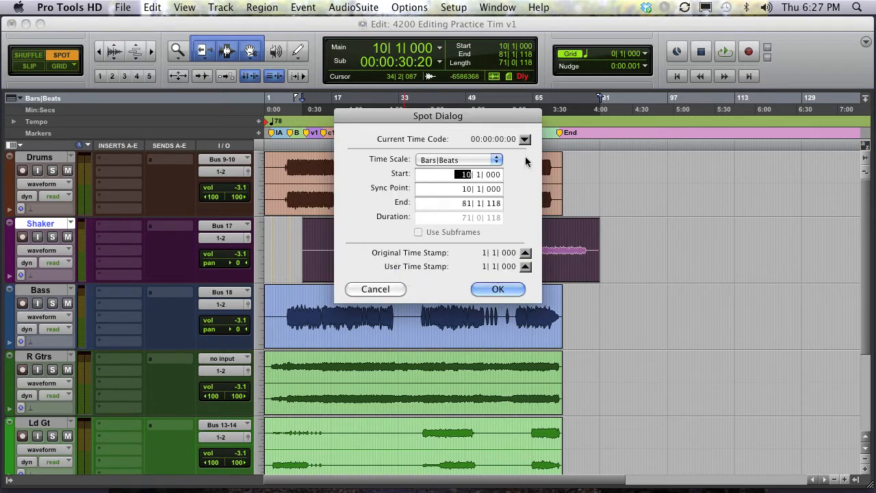
click(480, 160)
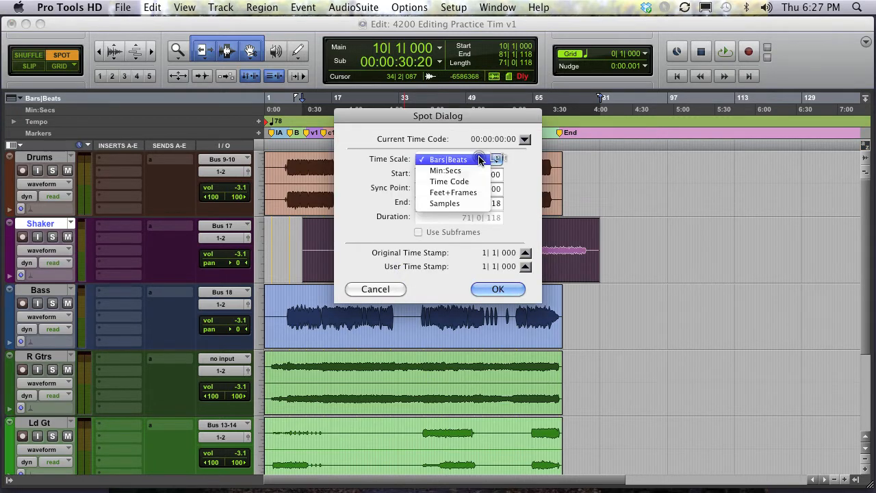
click(478, 170)
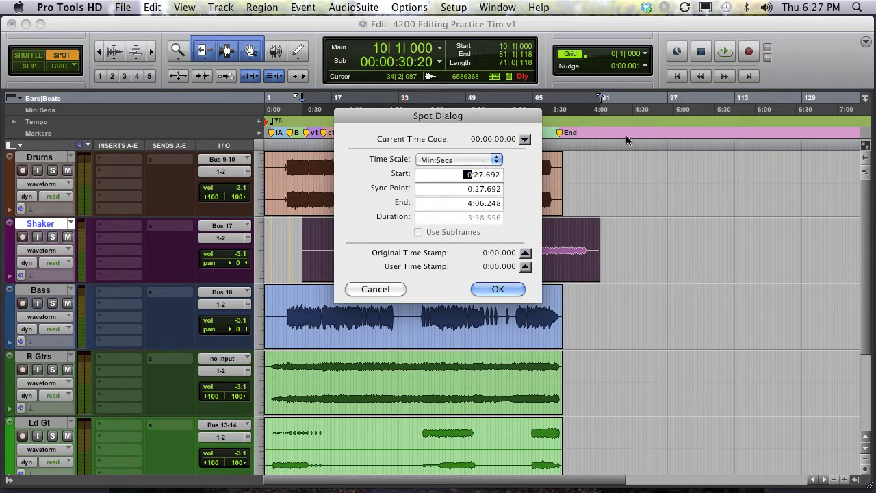
key(Tab)
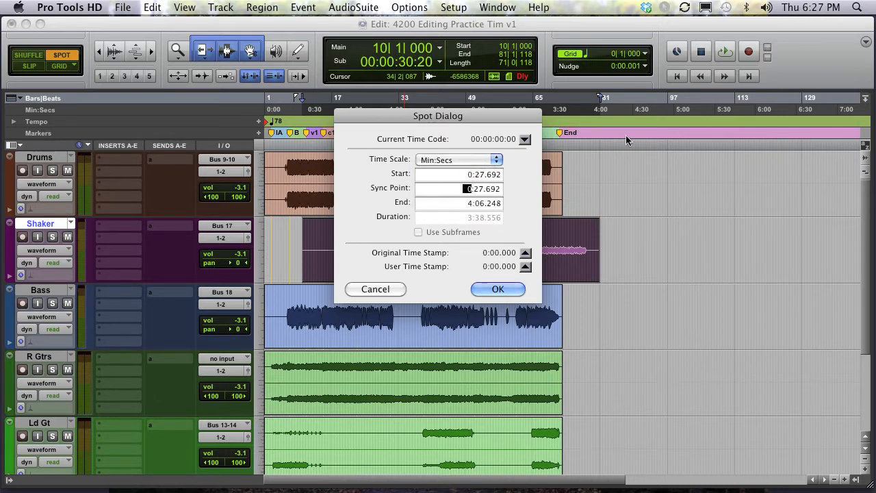
click(479, 176)
text(0)
key(Tab)
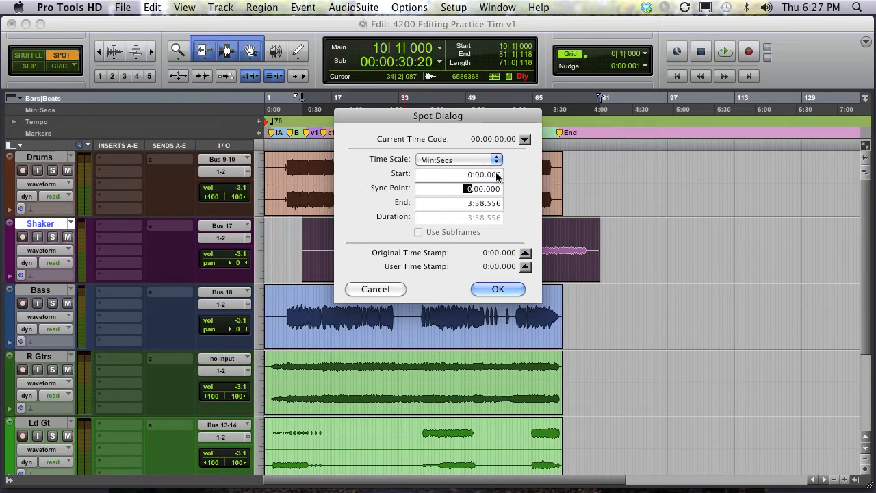
key(Return)
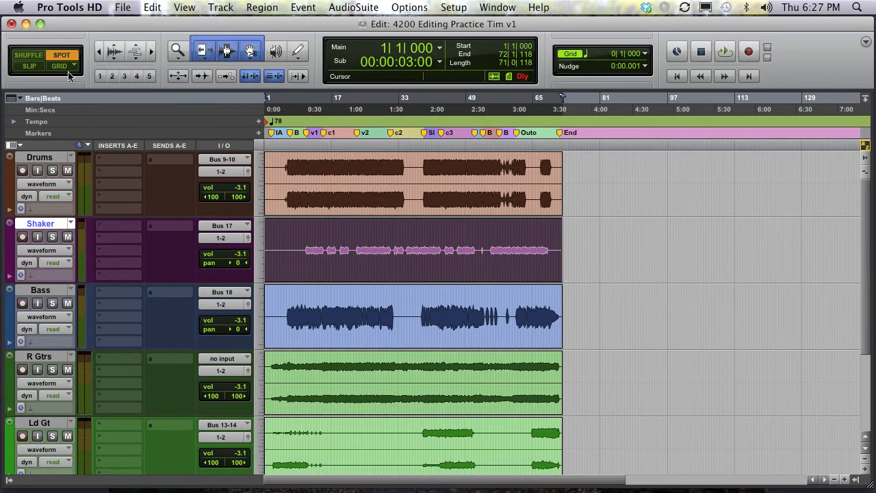
- Open the Bass region in the Spot dialog and review its time stamp fields
click(349, 342)
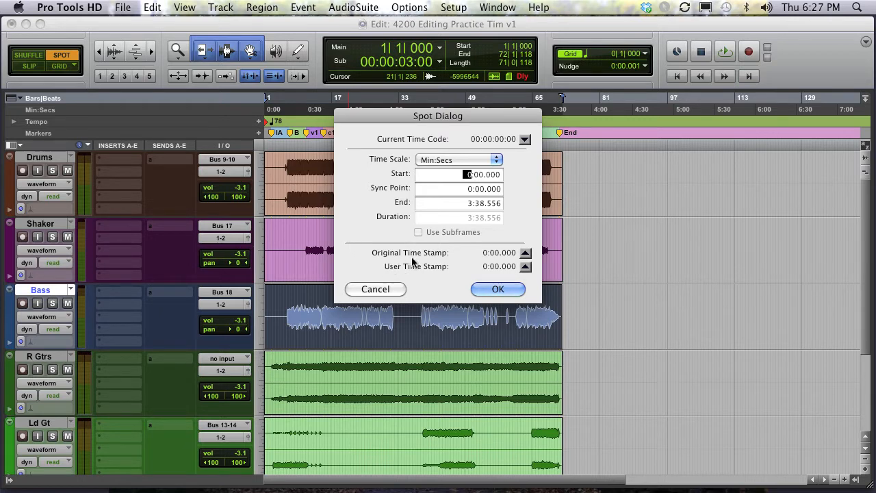
triple_click(524, 252)
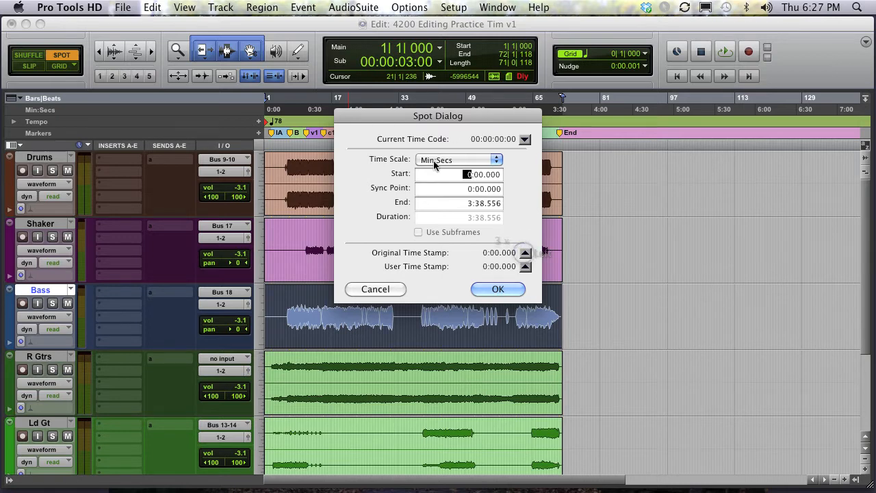
click(466, 174)
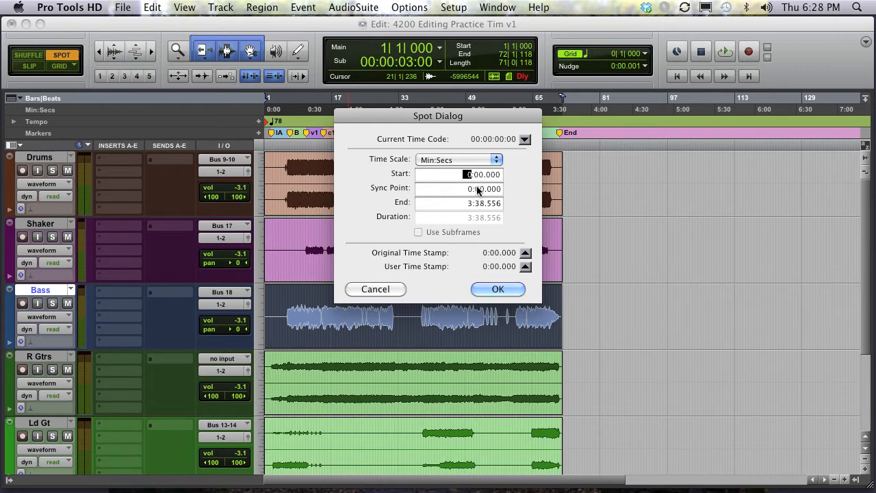
click(503, 288)
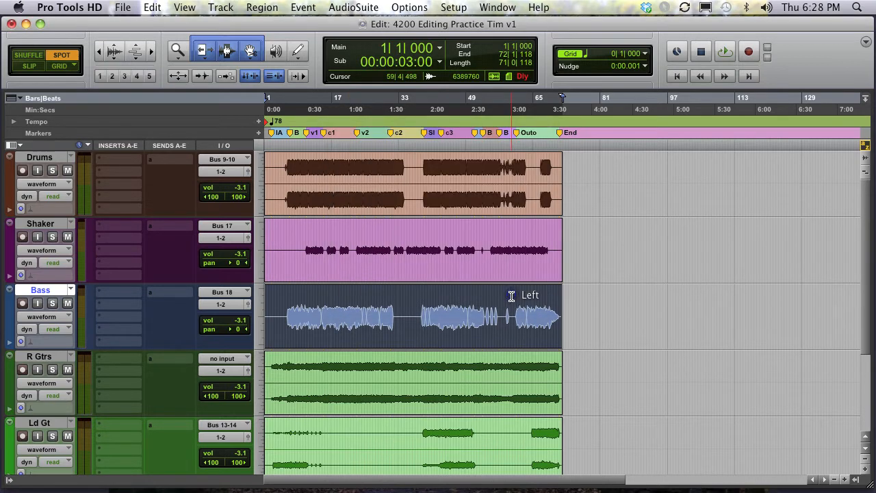
- Switch to Grid mode and place the cursor at bar 80 on the Shaker track
click(59, 66)
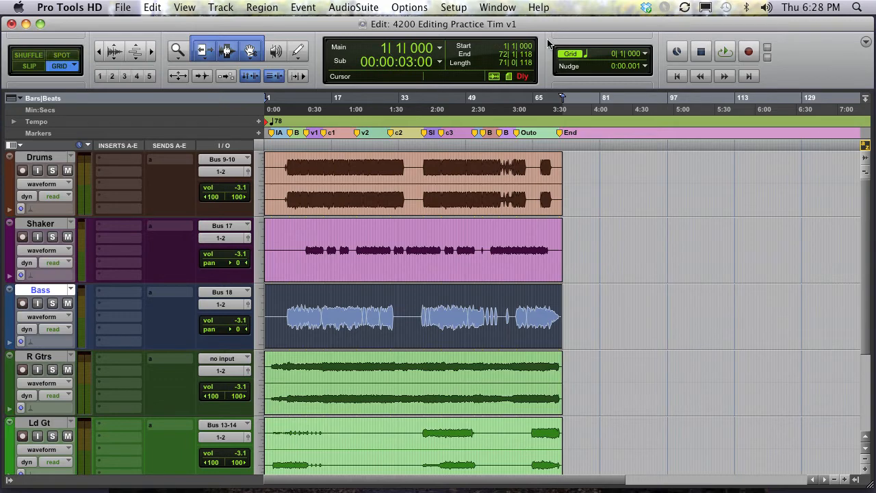
click(597, 231)
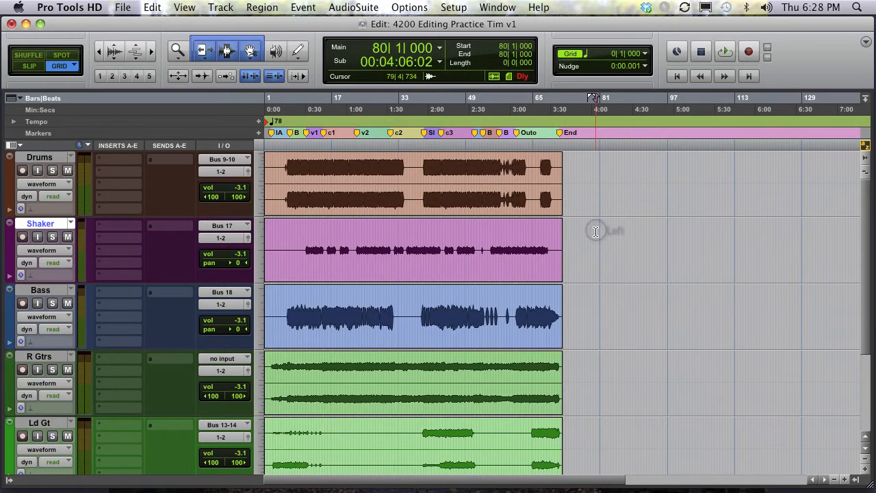
key(super+bracketright)
key(super+bracketright)
key(super+bracketright)
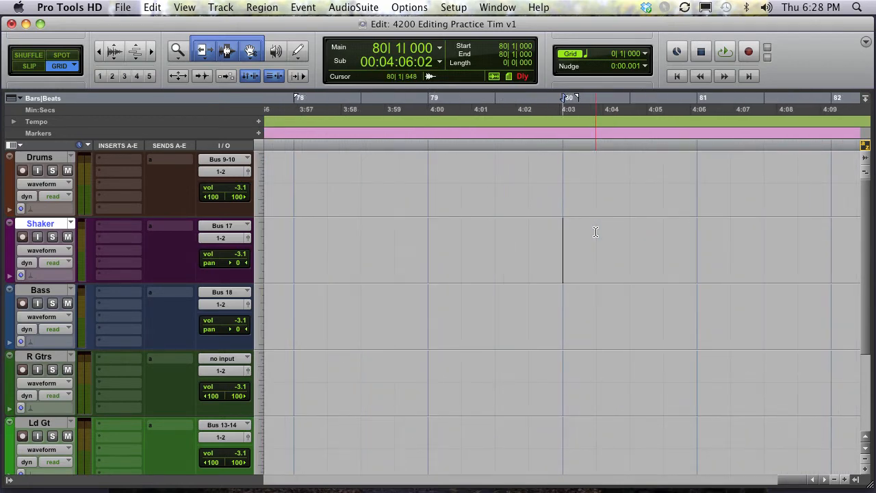
key(super+bracketleft)
key(super+bracketleft)
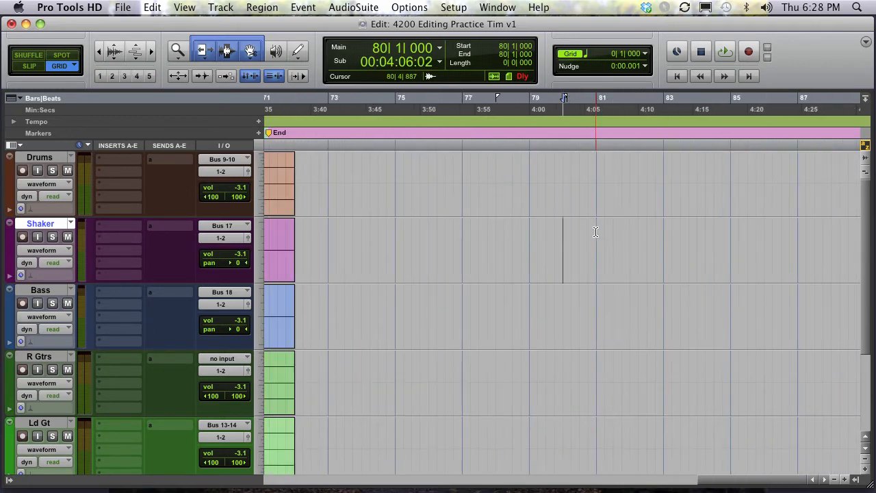
key(super+bracketright)
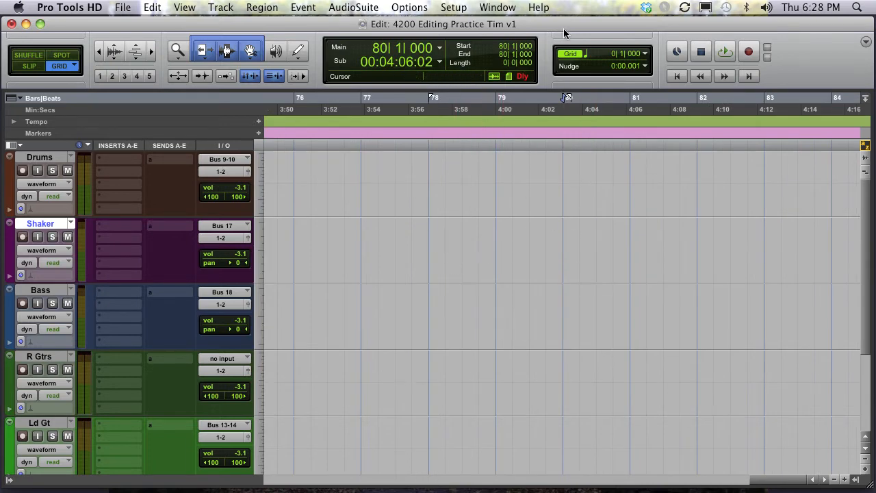
- Toggle the grid lines display off and on several times
click(569, 54)
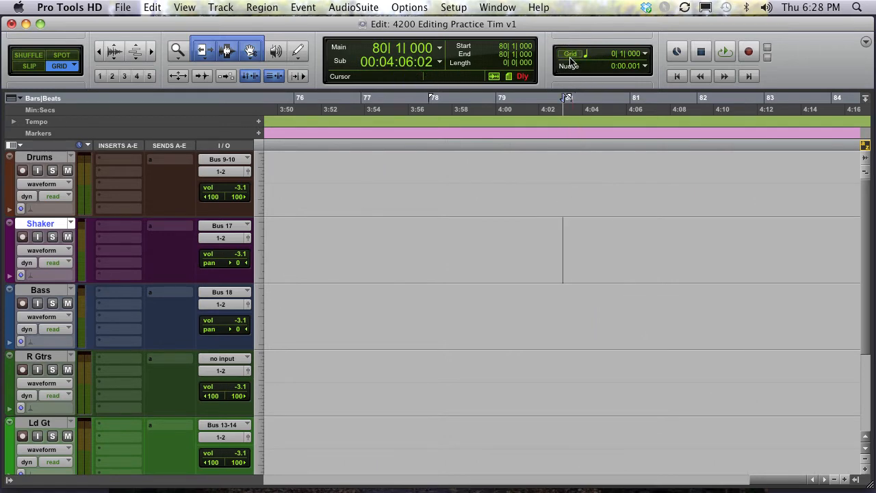
click(570, 55)
click(570, 54)
click(570, 55)
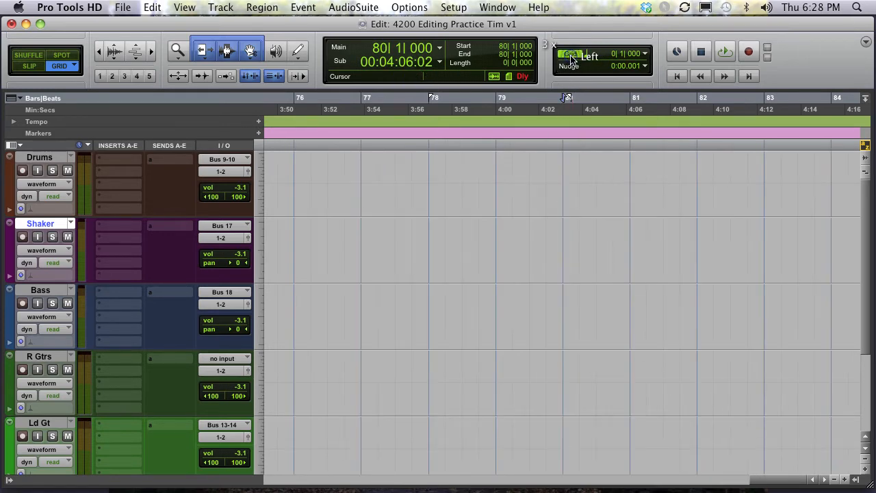
click(570, 55)
click(570, 55)
click(571, 55)
click(570, 57)
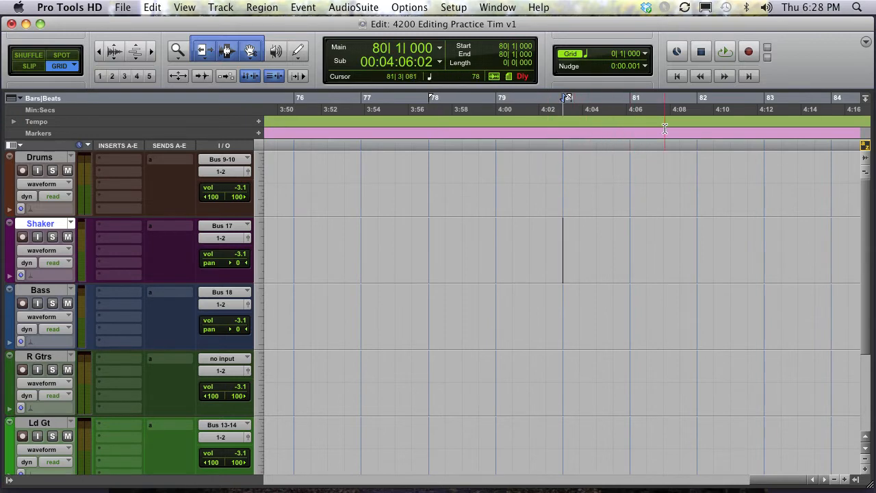
- Switch the grid time format to Min:Secs and then back to Bars|Beats
click(646, 54)
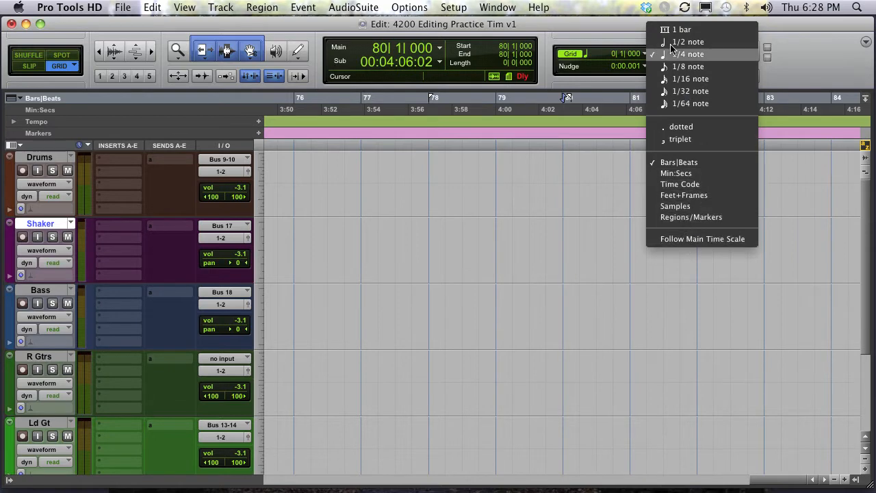
click(685, 174)
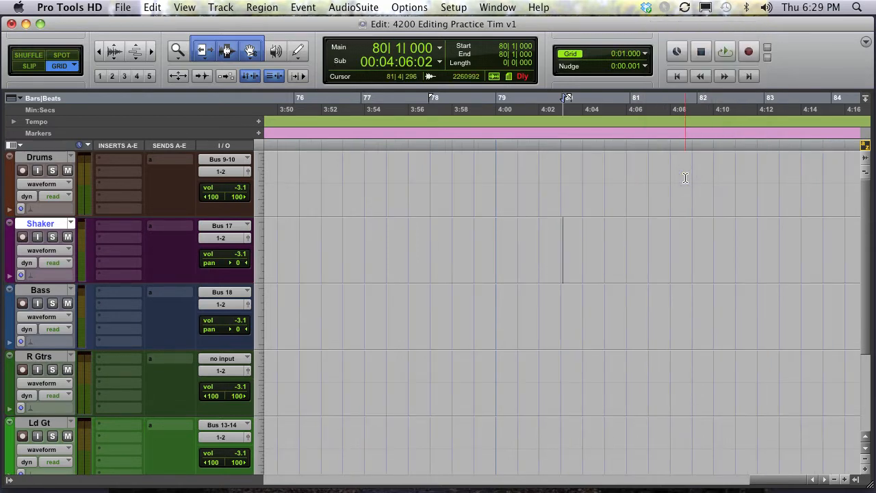
click(645, 54)
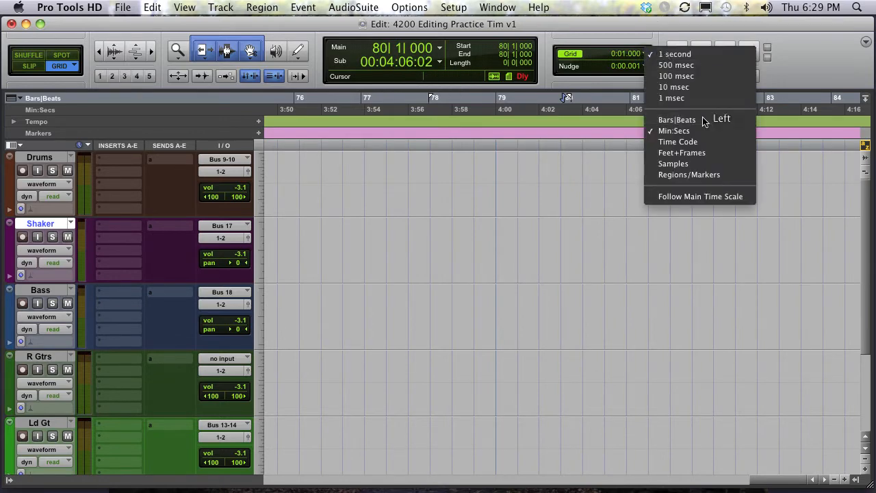
click(702, 121)
- Set the grid value to 1 bar and select bars 79 to 83 on the Shaker track
click(643, 57)
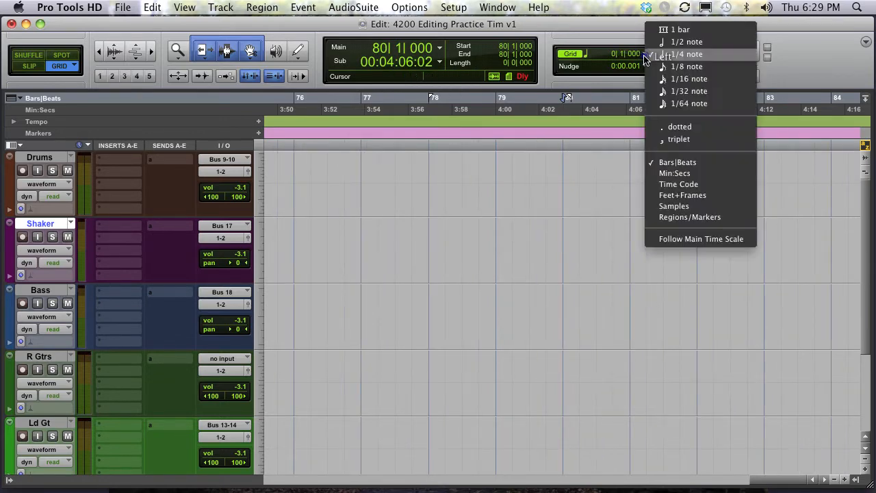
click(680, 29)
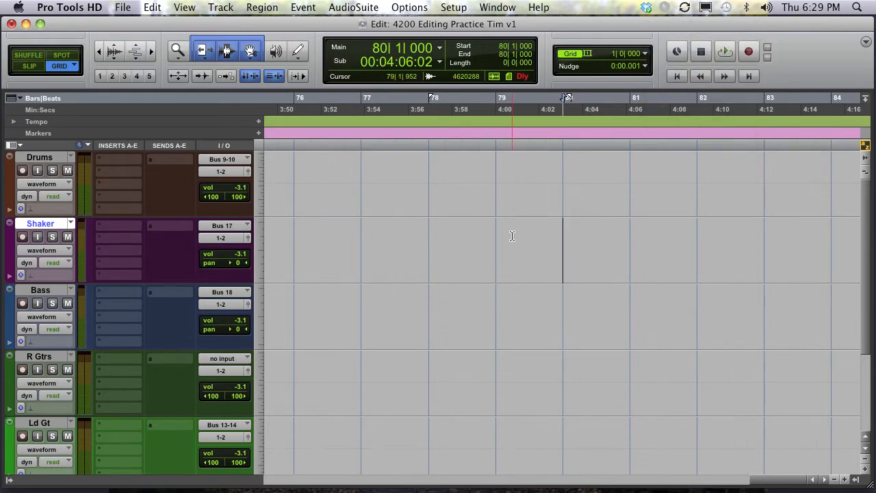
drag(512, 230, 762, 231)
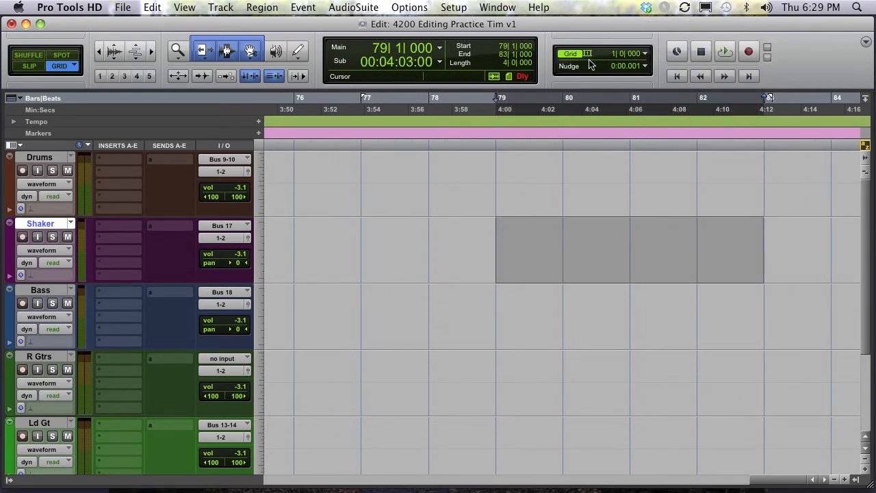
- Zoom out and scroll through the whole session to survey all tracks and regions
click(644, 55)
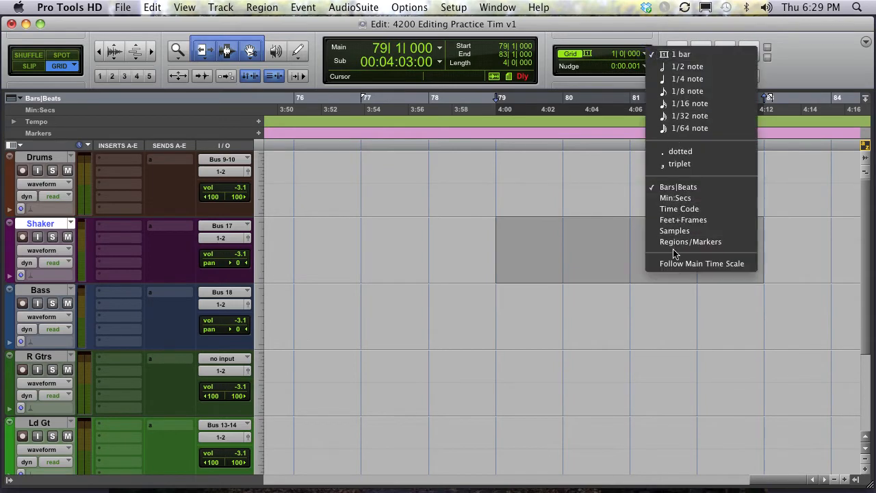
click(560, 4)
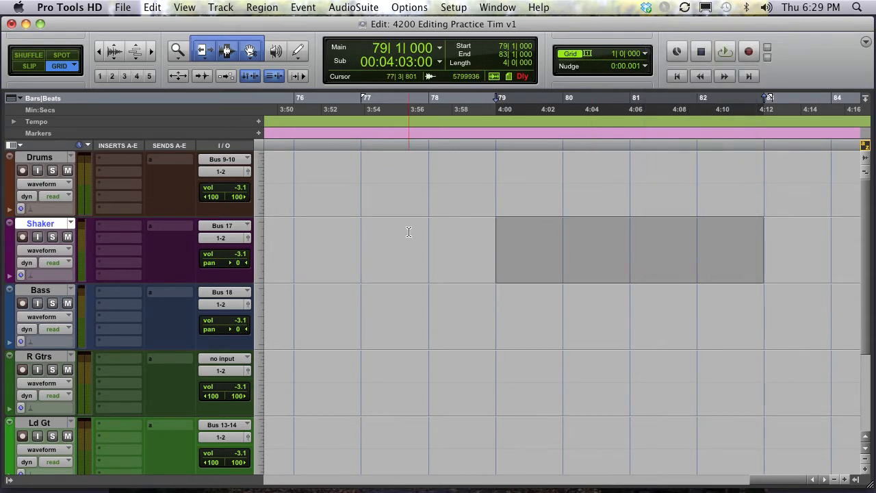
key(r)
key(r)
key(r)
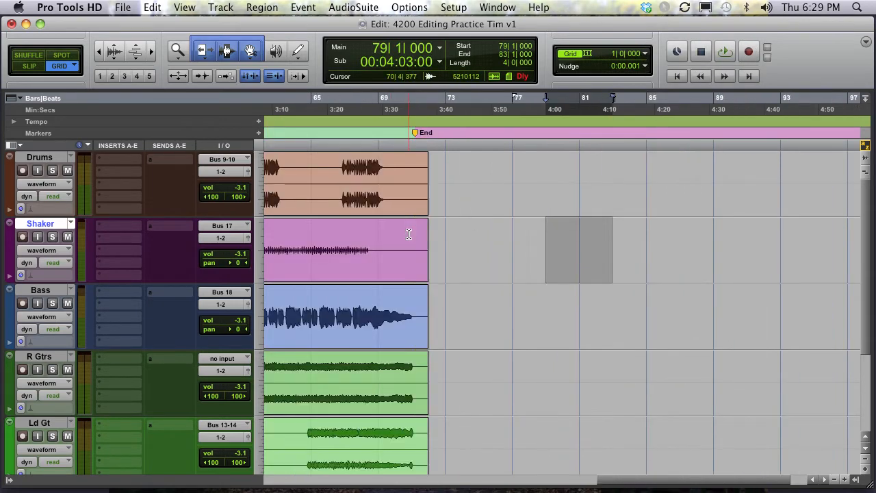
scroll(417, 273, left, 10)
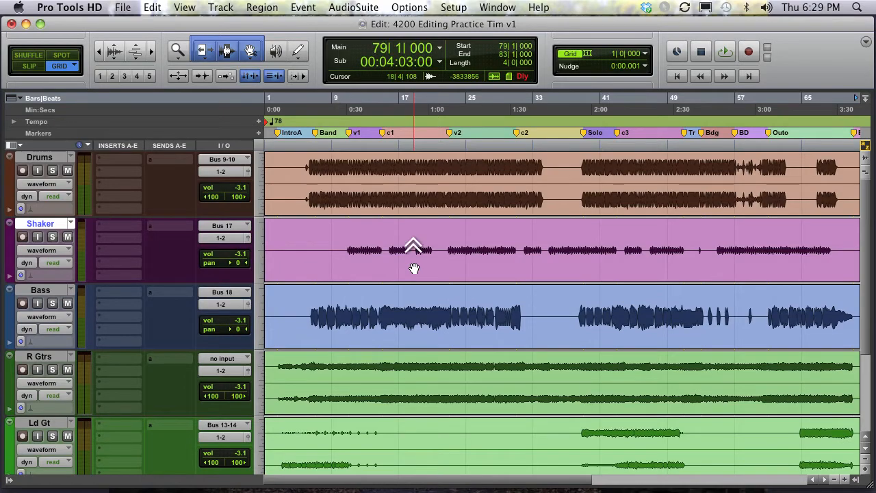
scroll(414, 268, down, 3)
scroll(414, 268, up, 3)
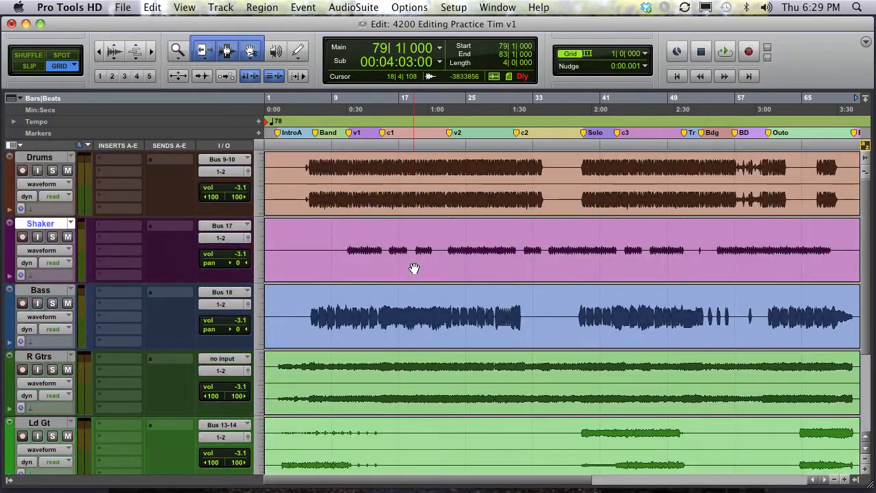
scroll(414, 268, down, 2)
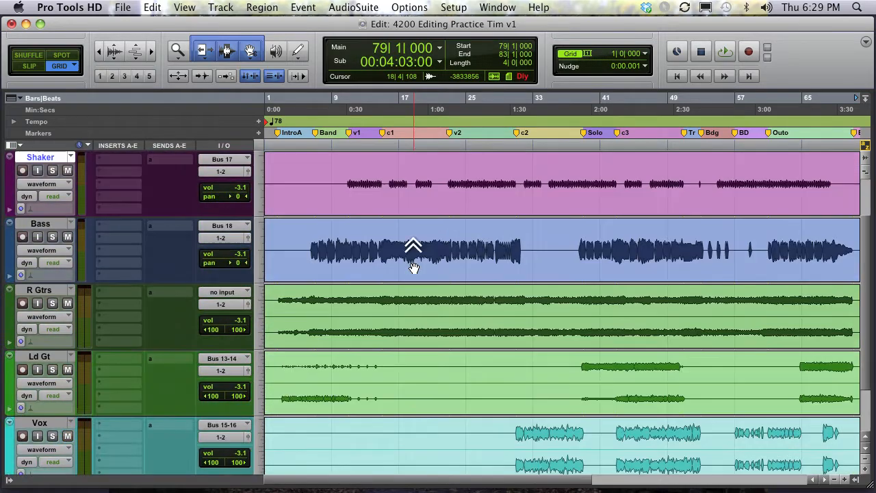
scroll(414, 267, up, 2)
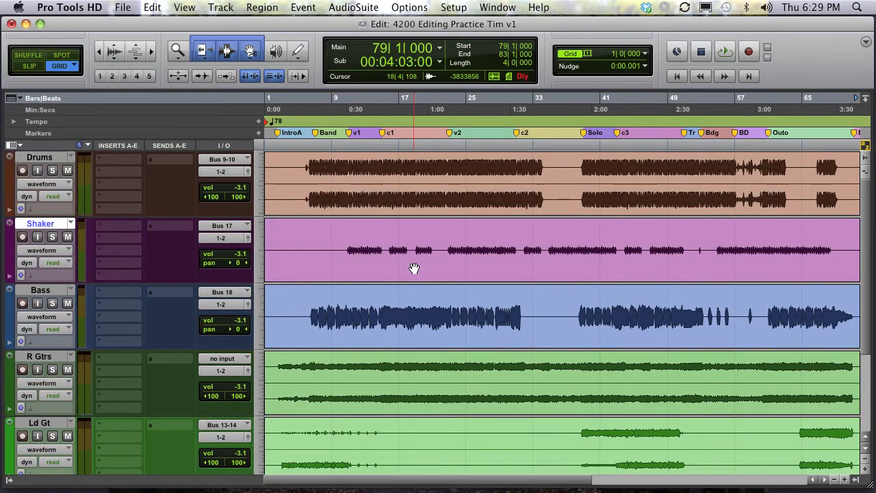
scroll(414, 267, right, 6)
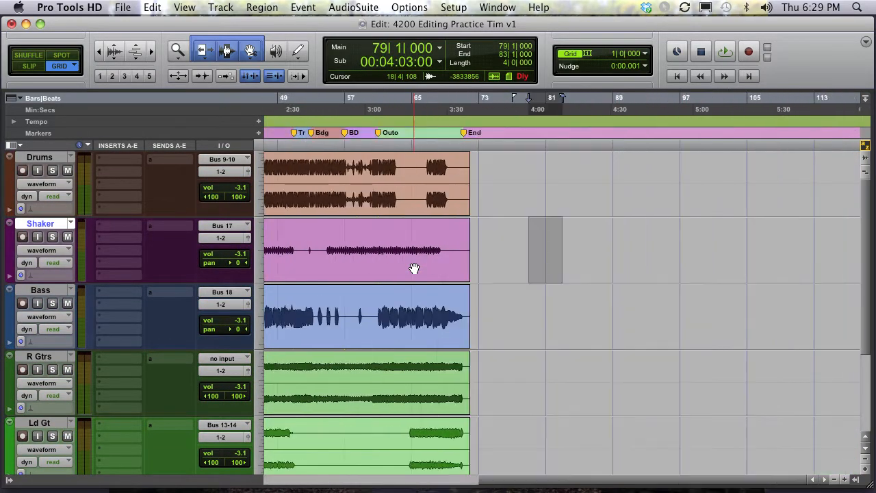
scroll(414, 268, left, 6)
scroll(414, 267, down, 4)
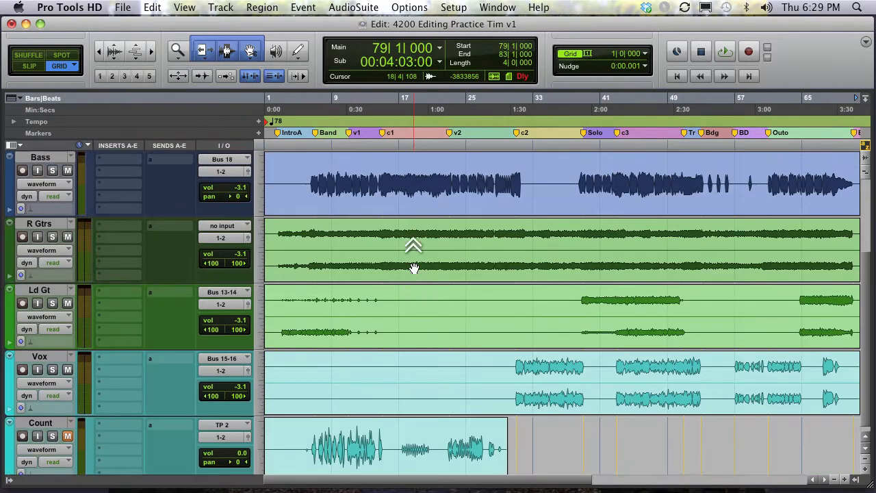
scroll(414, 267, up, 4)
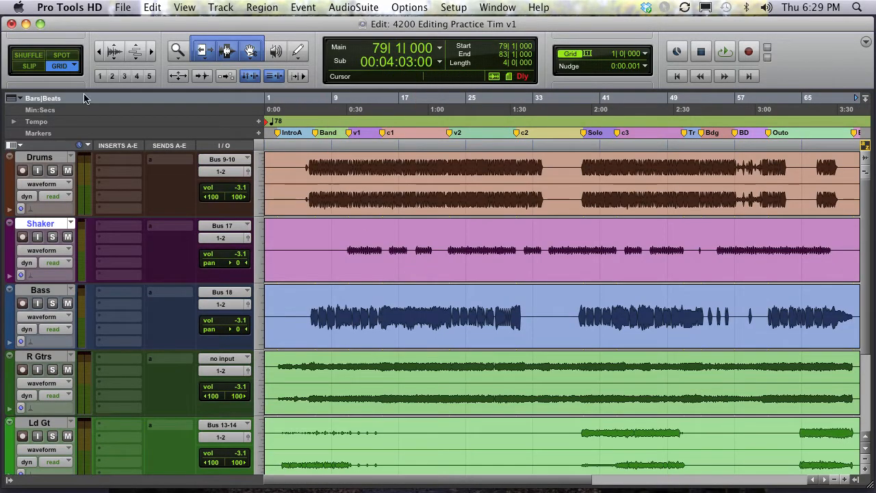
- Switch the edit mode from Grid to Slip
click(74, 68)
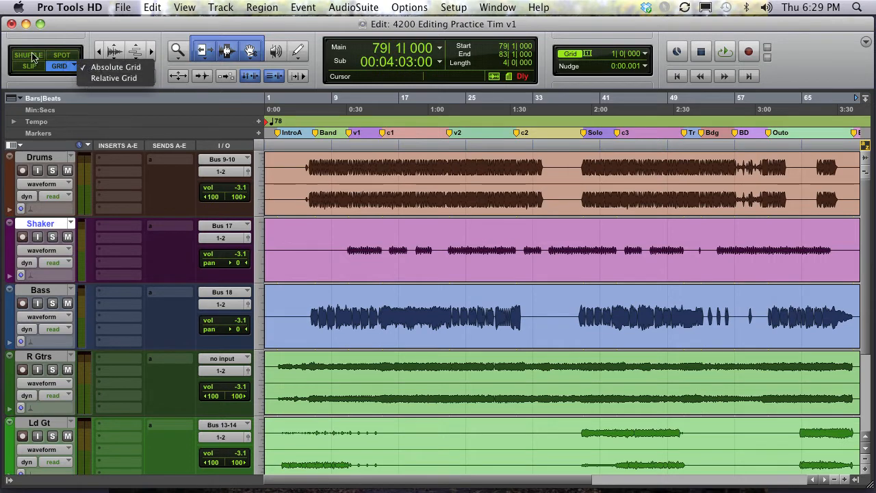
click(31, 91)
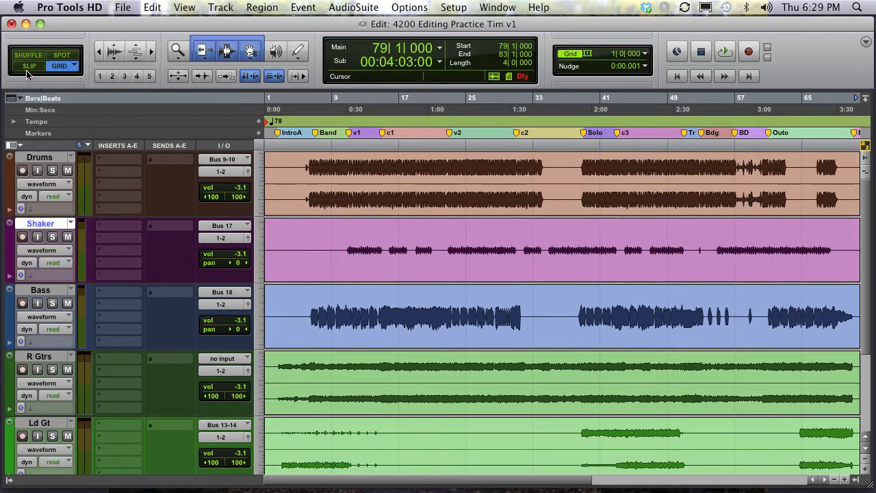
click(28, 67)
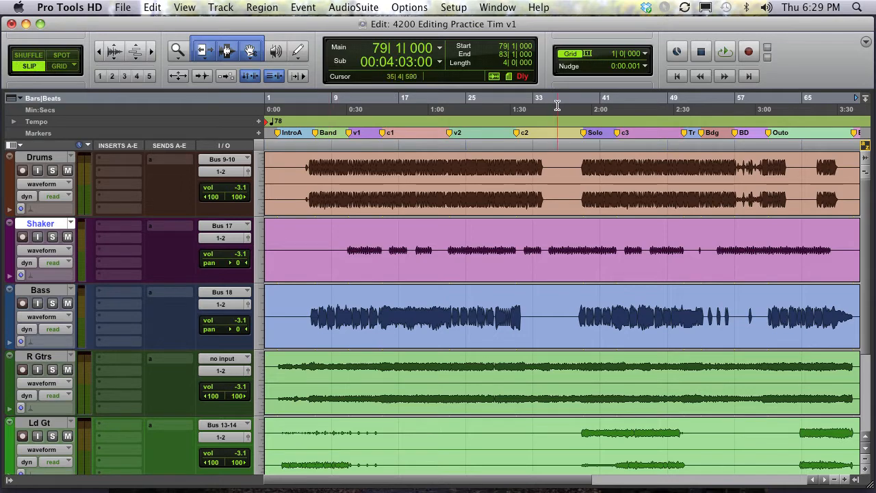
scroll(485, 193, down, 5)
scroll(486, 176, up, 5)
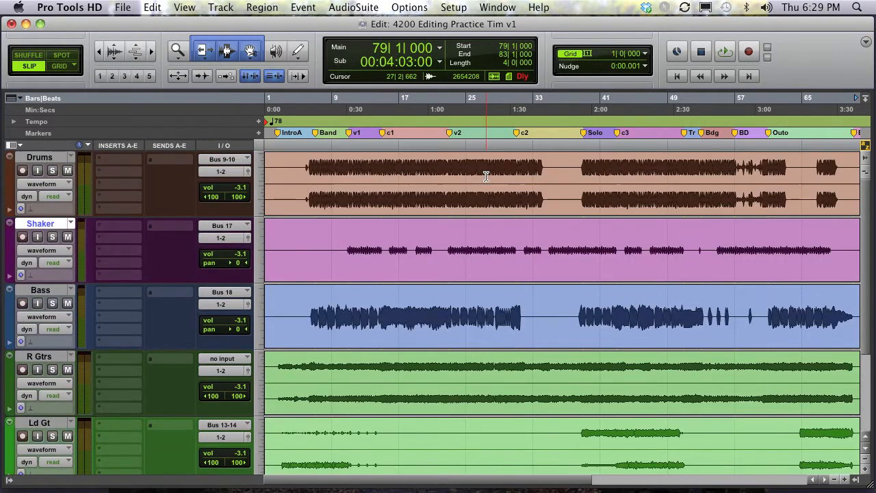
- Select several free-length ranges on the Drums, Bass and Ld Gt tracks in Slip mode
drag(542, 167, 596, 166)
drag(517, 312, 599, 312)
scroll(601, 363, down, 2)
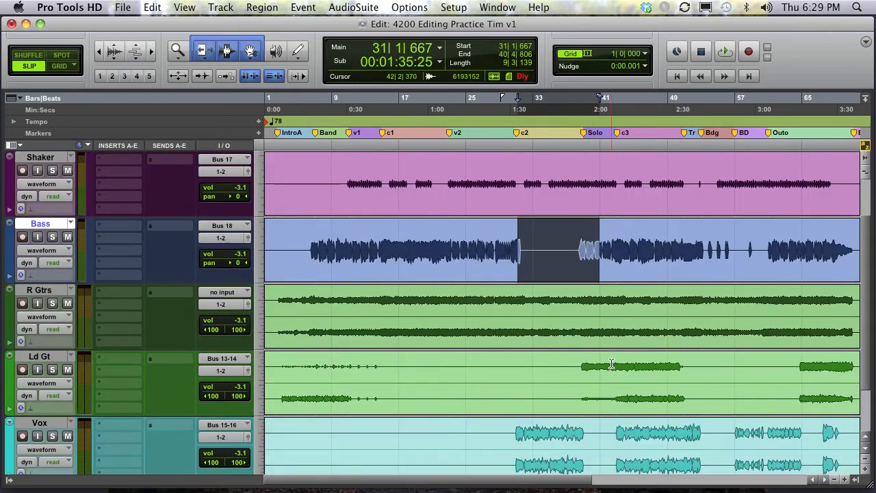
drag(611, 364, 694, 364)
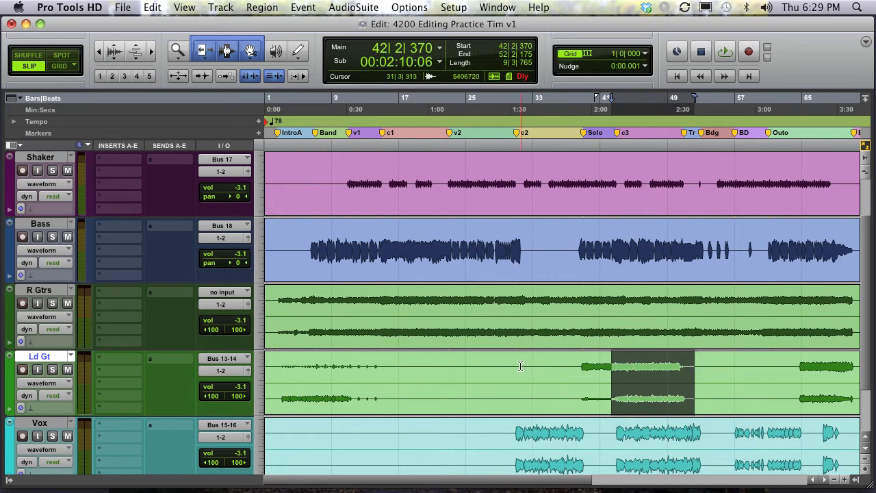
drag(518, 364, 615, 364)
drag(467, 362, 379, 359)
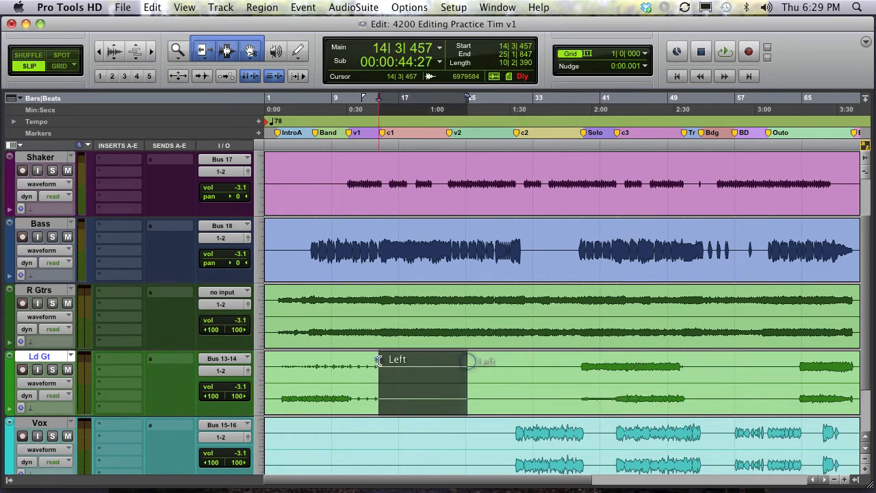
- Place the cursor at the end of the first Bass region near bar 30 and play back from there
click(514, 236)
scroll(513, 230, up, 2)
scroll(512, 231, down, 4)
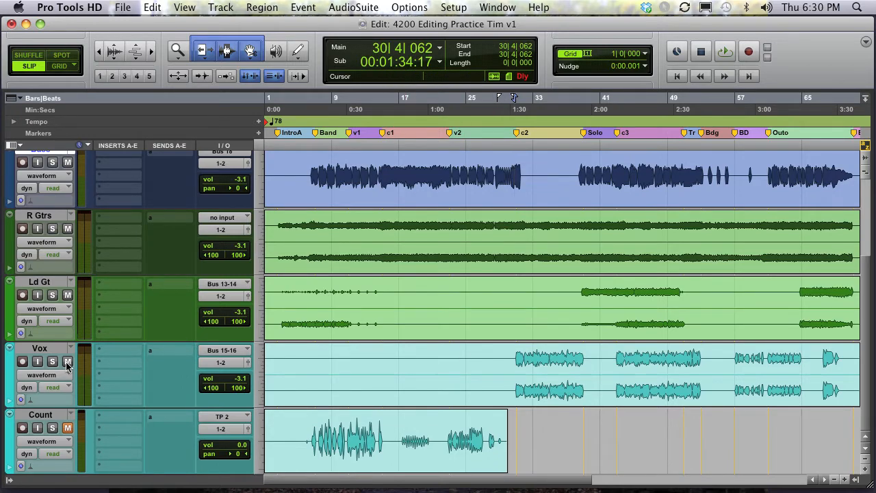
scroll(517, 230, up, 2)
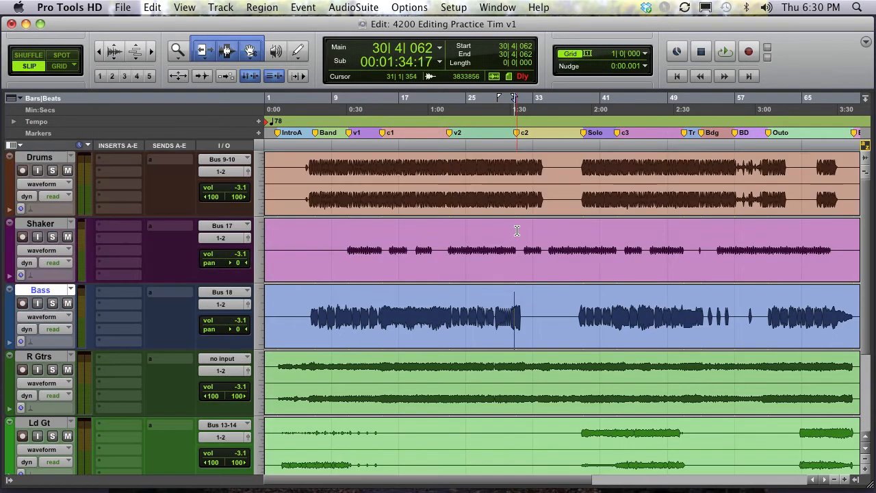
click(512, 292)
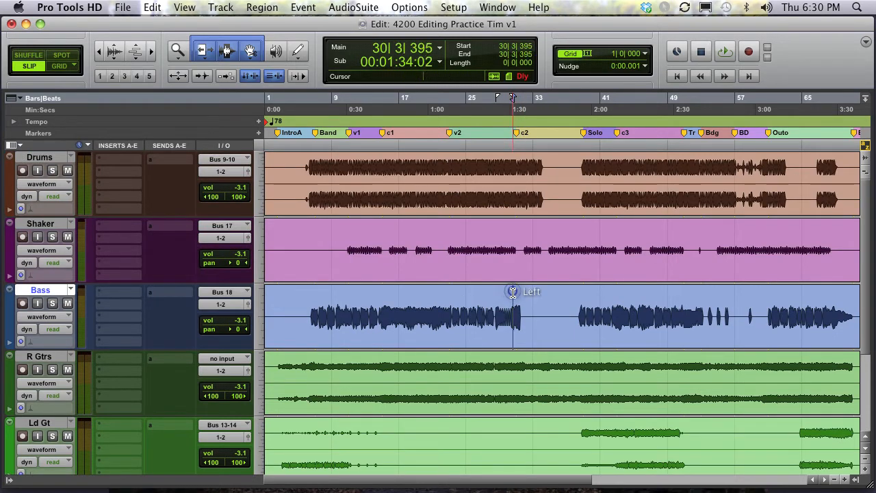
key(space)
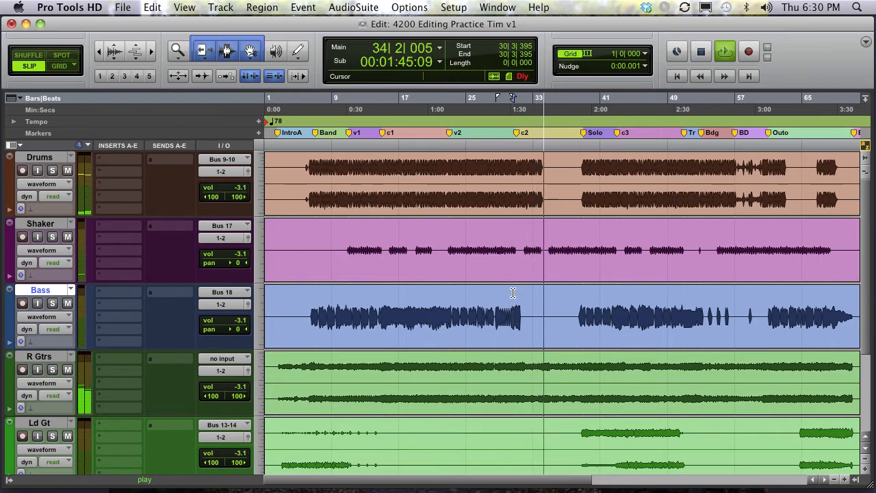
key(space)
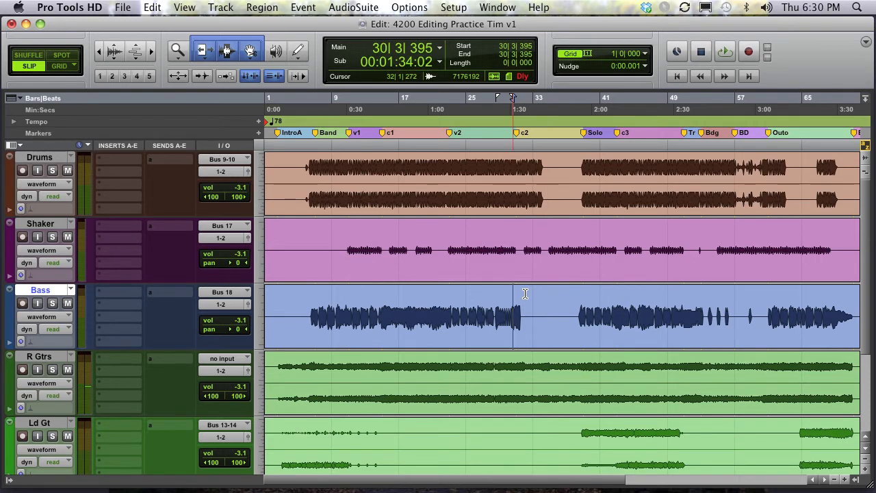
- Select the gap between bars 31 and 38 on the Bass track, then the matching range on Drums
drag(522, 302, 578, 306)
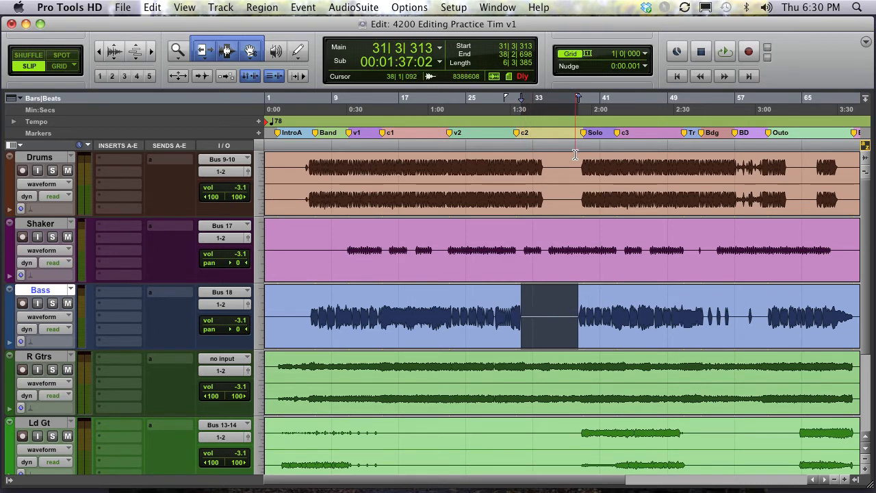
drag(540, 166, 581, 166)
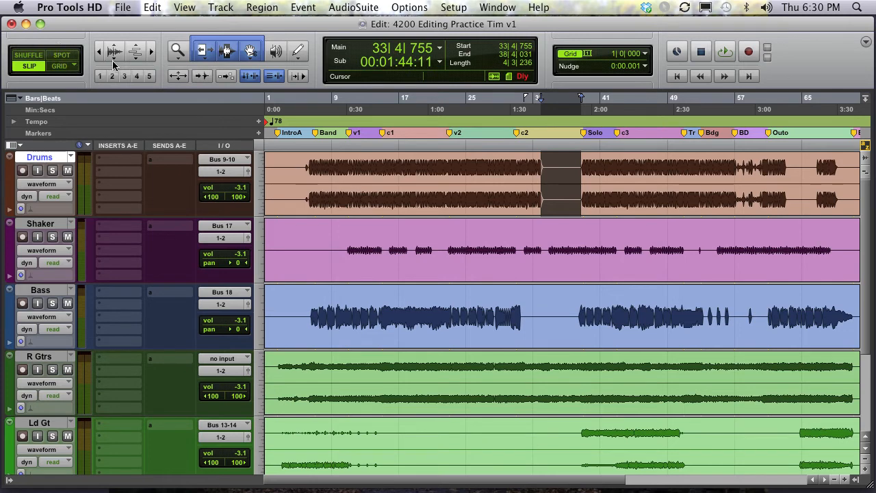
- Cycle through the Zoomer, Trim, Selector and Grabber tools and the Smart Tool, ending on the Zoomer
click(186, 53)
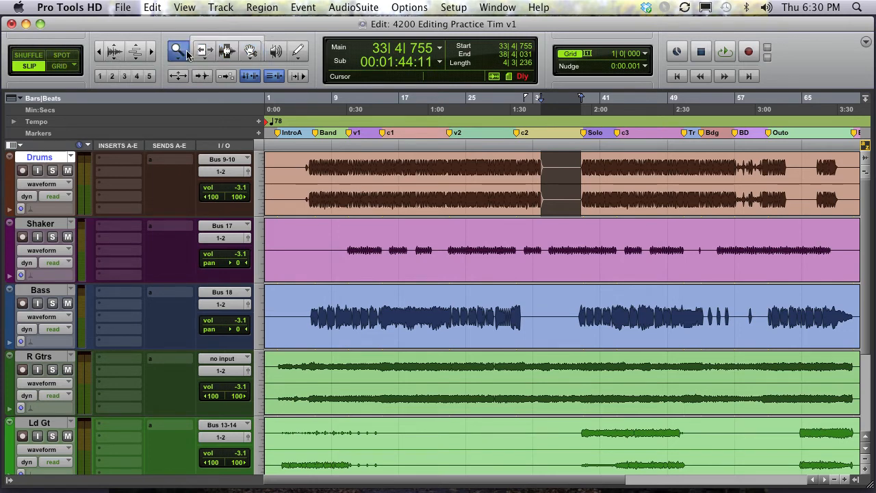
click(201, 53)
click(227, 53)
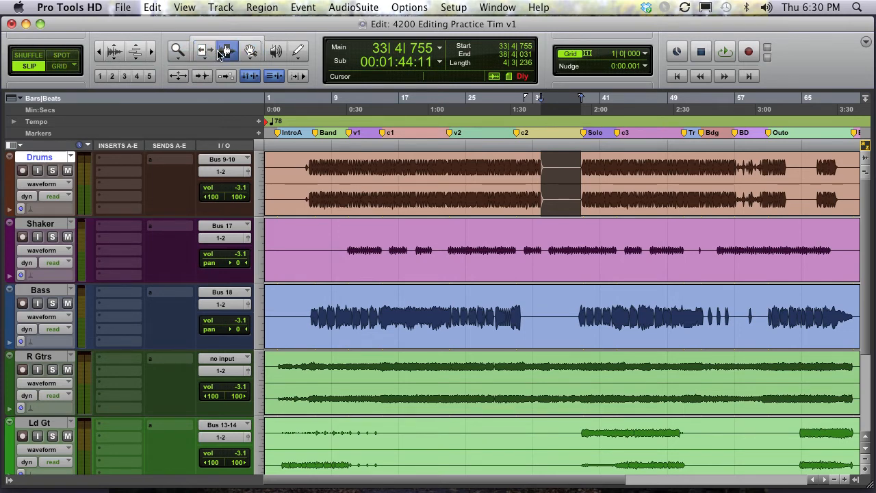
click(250, 53)
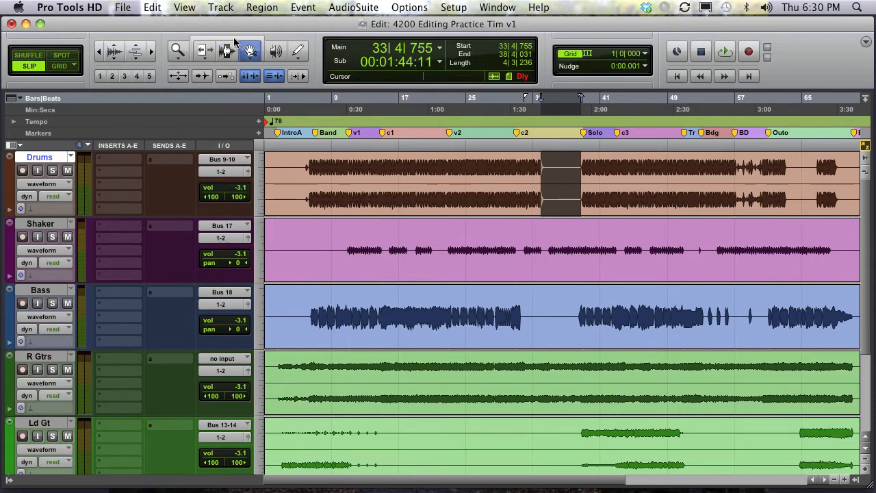
click(235, 40)
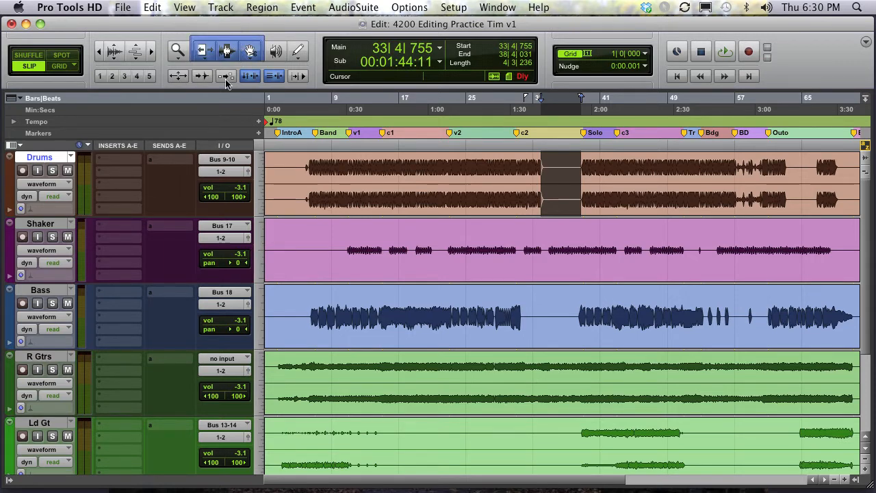
click(202, 53)
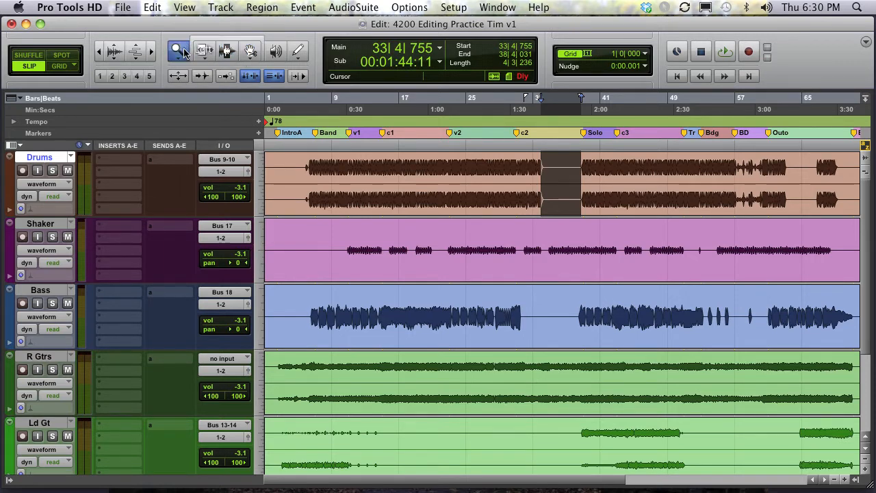
- Zoom in on the start of the Drums track with the Zoomer, then zoom back out to view the whole session
click(231, 58)
key(super+7)
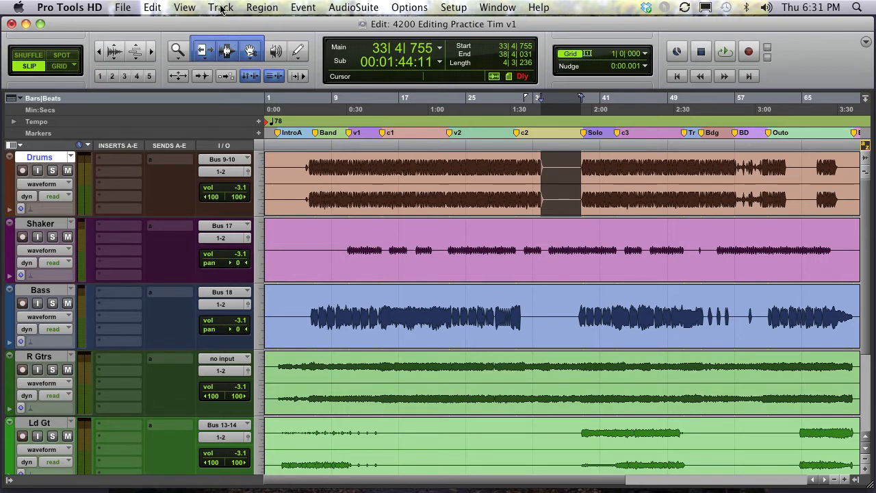
click(179, 52)
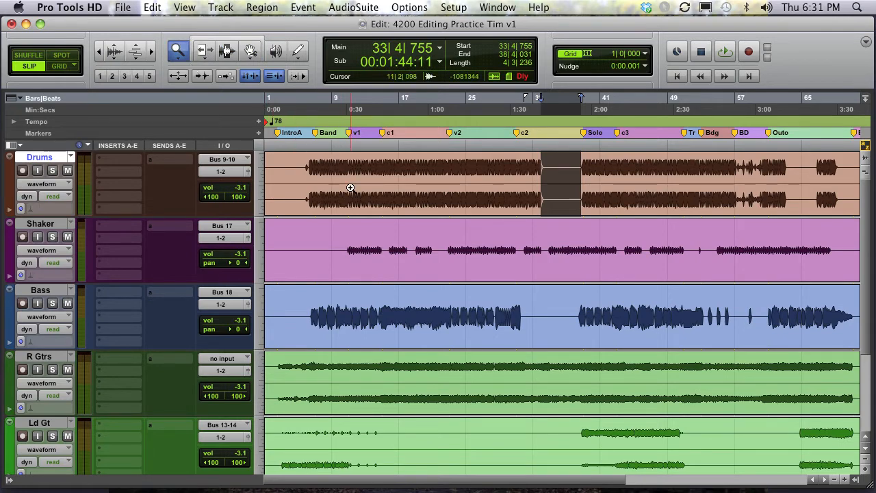
click(350, 188)
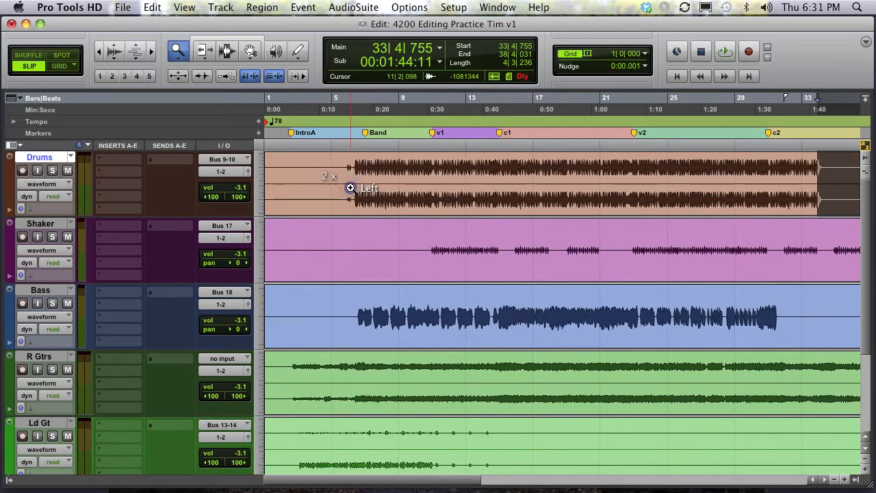
click(351, 188)
click(351, 188)
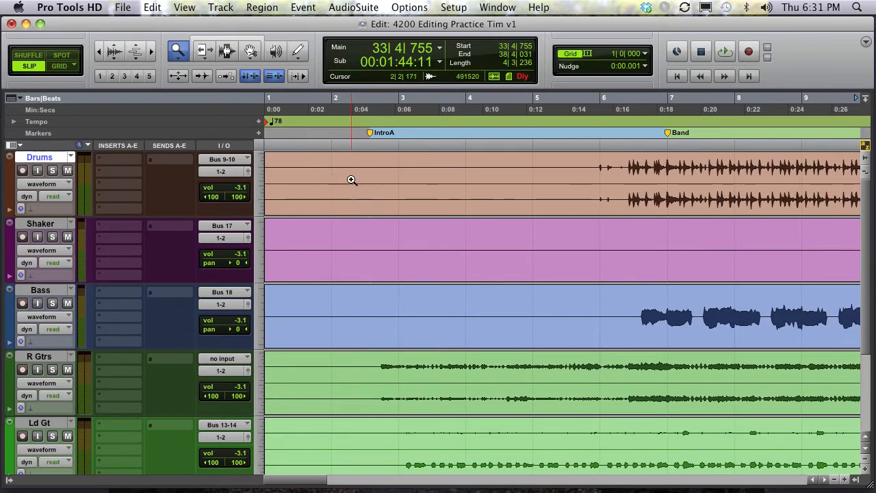
drag(351, 181, 280, 234)
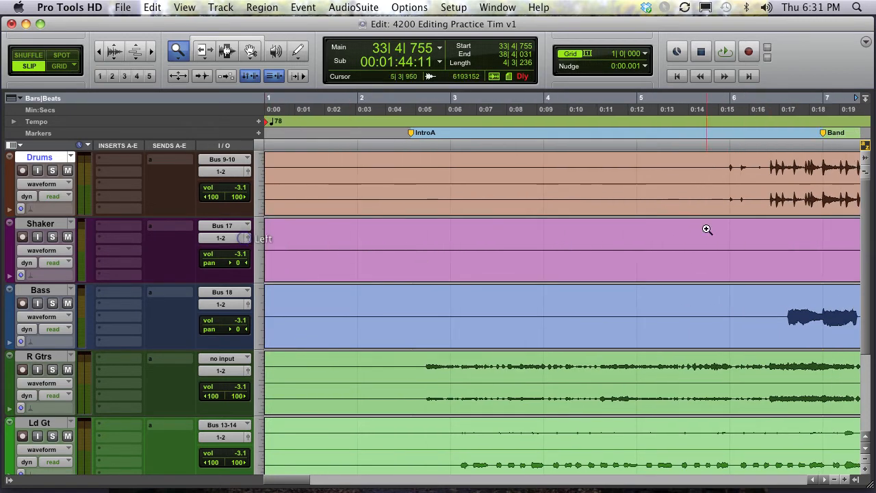
drag(583, 203, 582, 203)
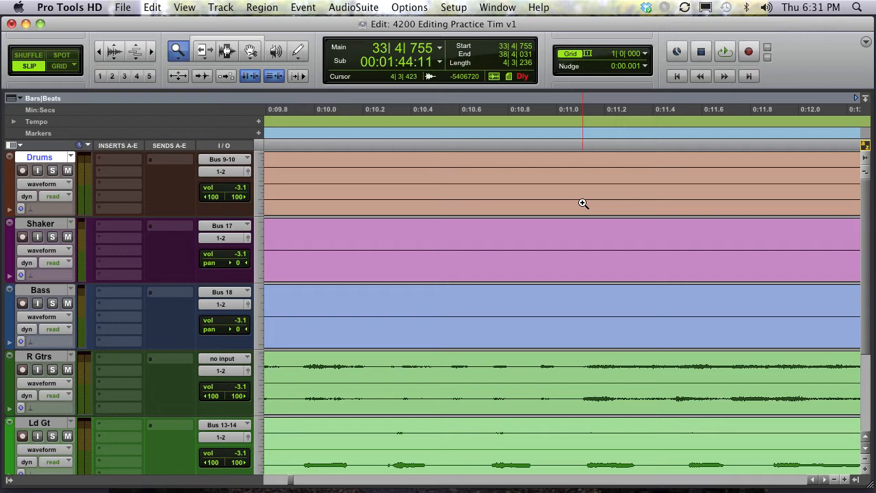
alt+click(582, 204)
alt+click(582, 204)
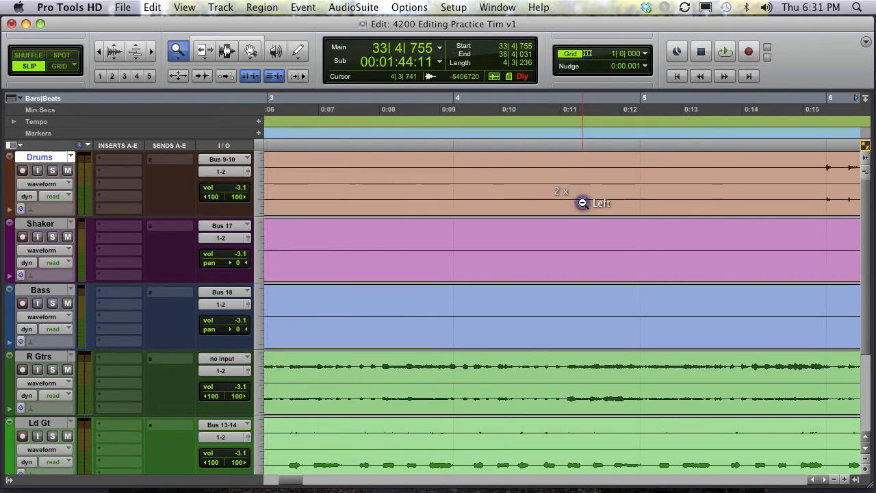
alt+click(583, 204)
alt+click(583, 204)
alt+click(582, 203)
alt+click(582, 204)
alt+click(582, 203)
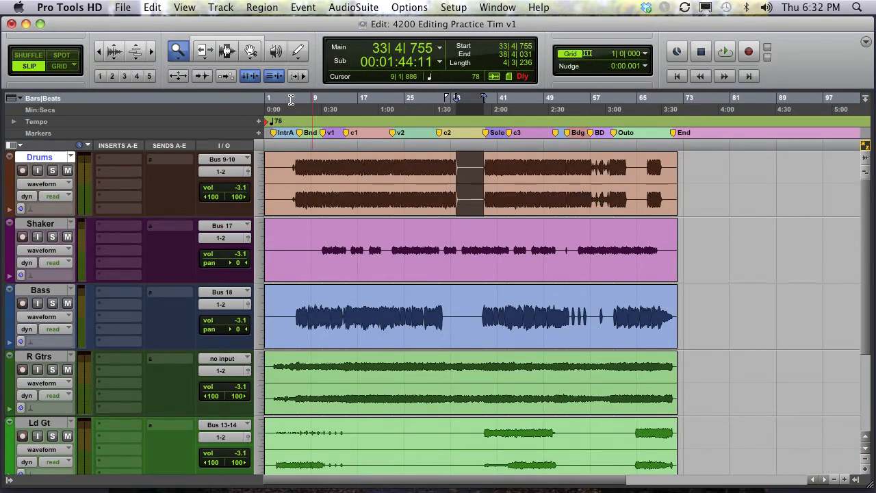
- Trim both ends of the Shaker region and the edges of the Bass and Drums regions with the Trim tool
key(F6)
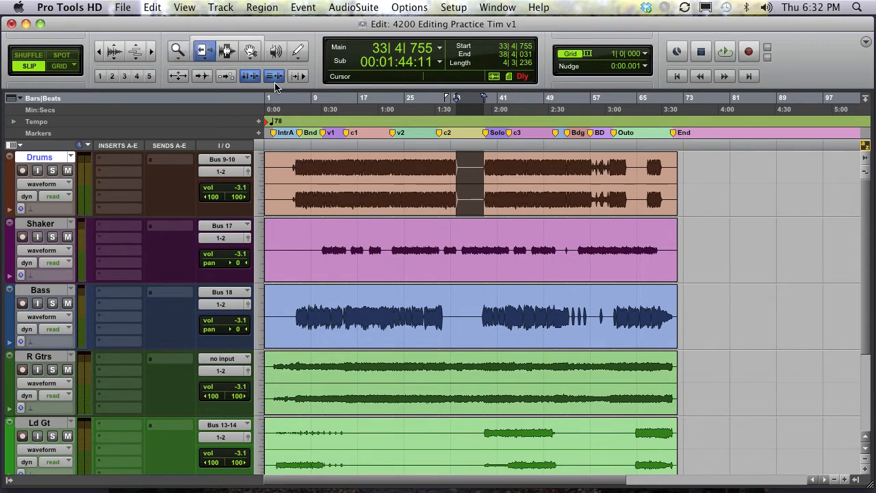
drag(652, 274, 442, 265)
drag(300, 262, 417, 261)
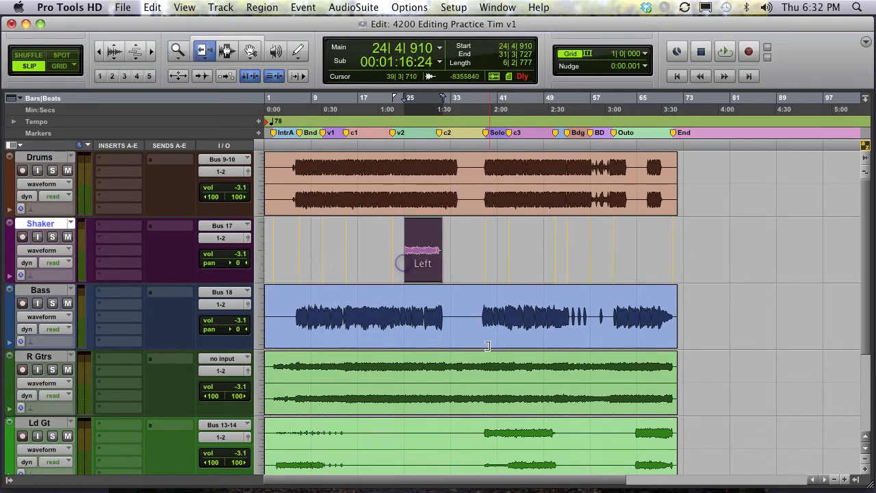
click(489, 308)
click(364, 313)
click(419, 163)
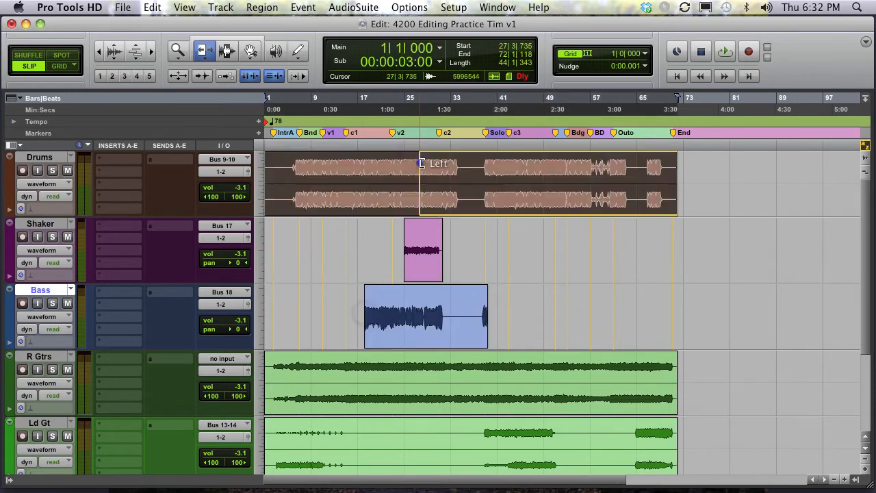
- Undo the region trims, trim the Shaker region's start once more and undo that trim too
key(super+z)
key(super+z)
key(super+z)
key(super+z)
key(super+z)
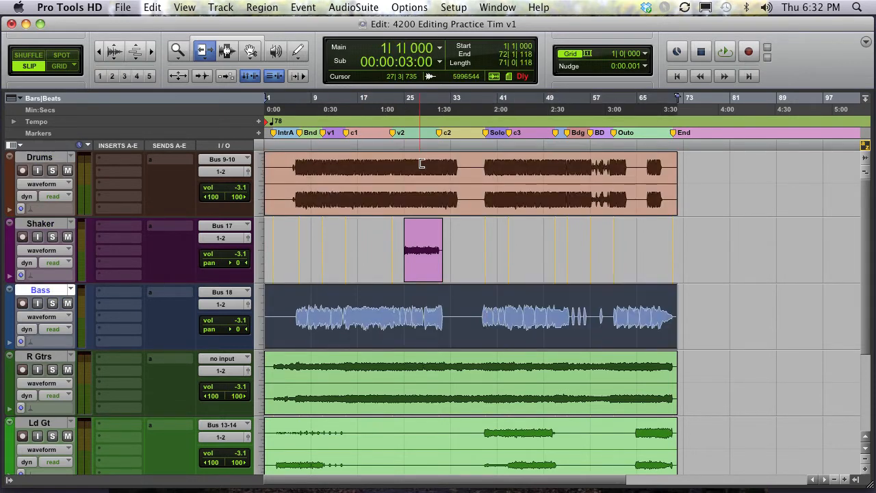
click(453, 249)
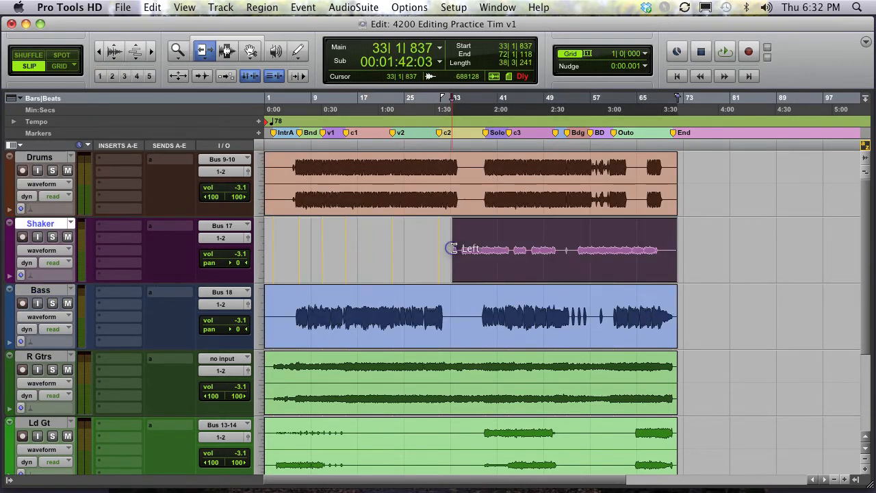
key(super+z)
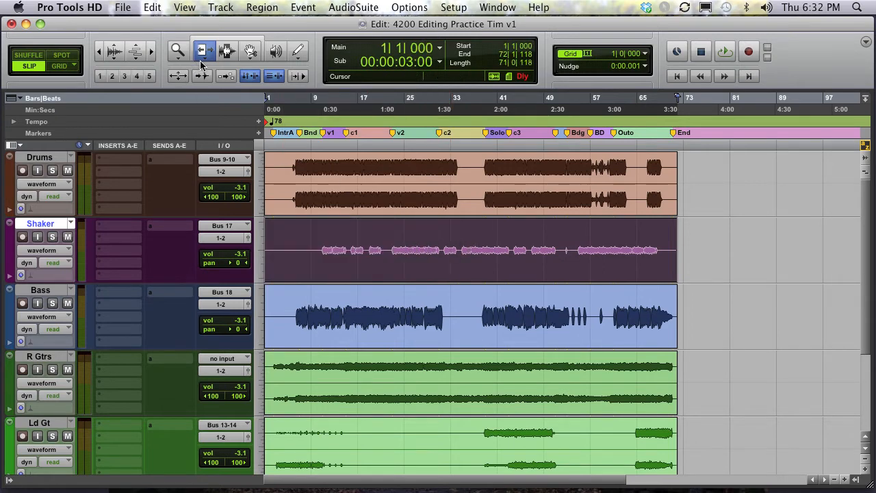
- Switch the Trim tool to Loop mode, try it on the Drums region and undo the change
drag(202, 64, 223, 73)
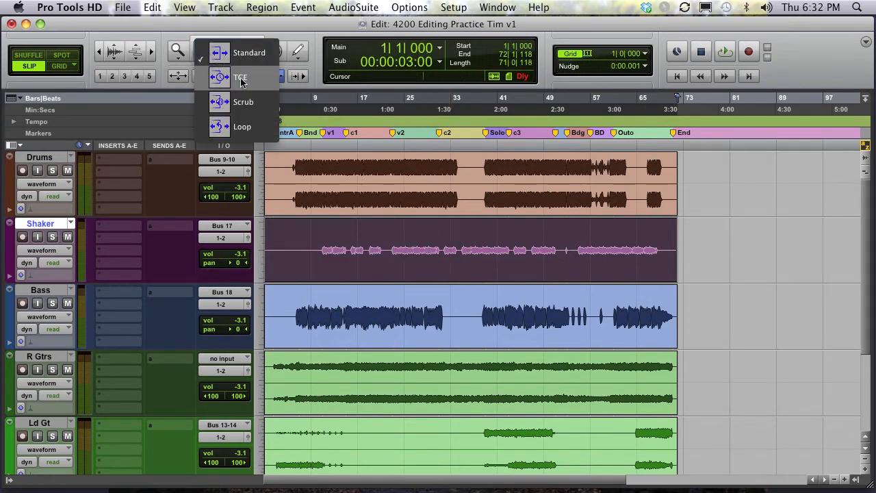
drag(239, 84, 251, 112)
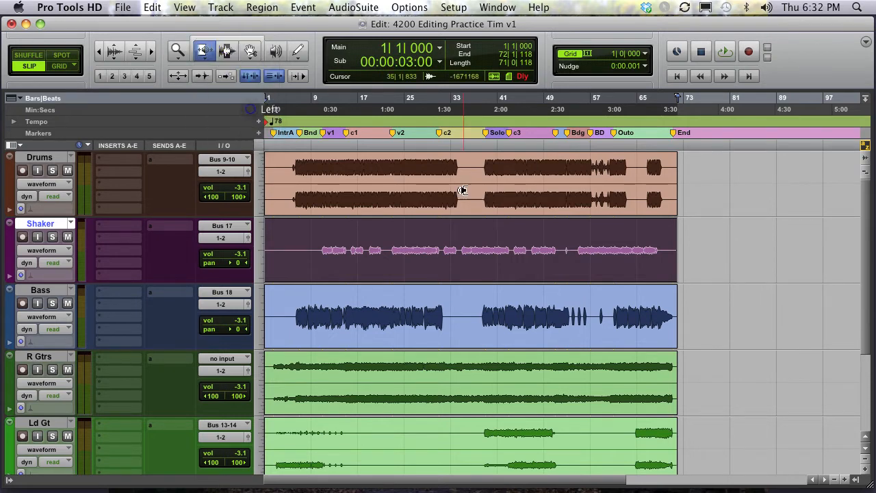
drag(409, 170, 411, 169)
key(super+z)
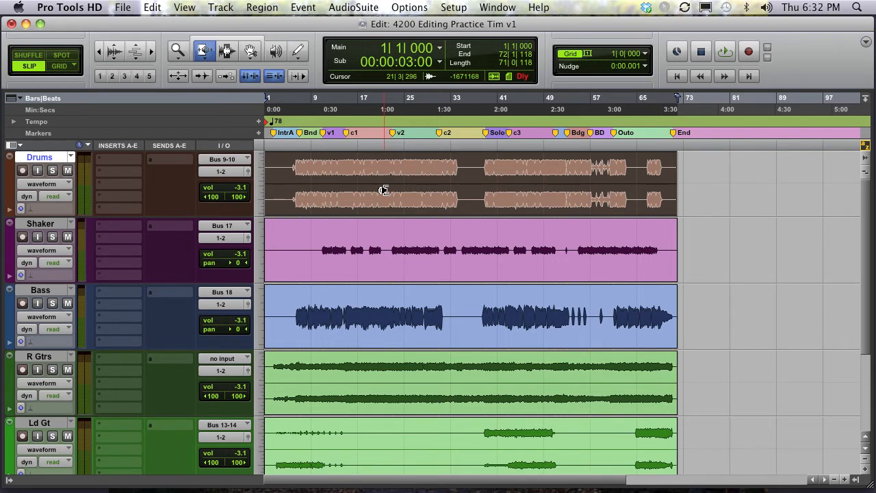
- Set the Trim tool to its TCE mode
click(199, 56)
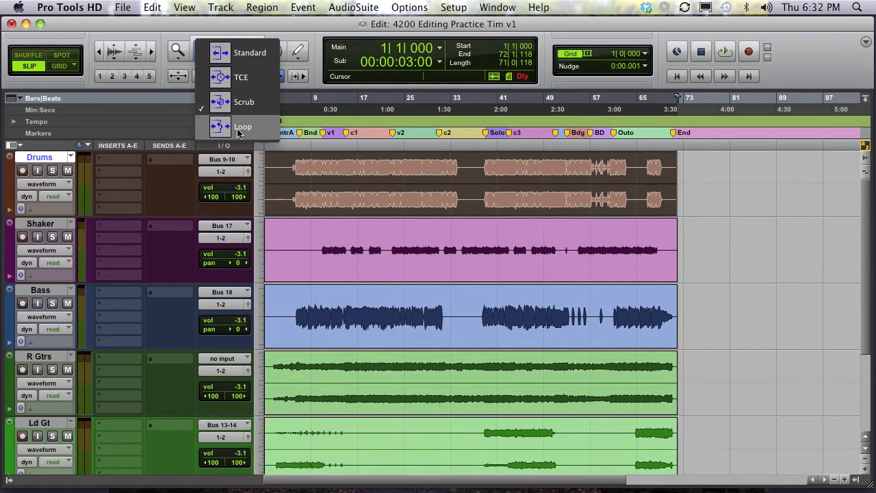
click(240, 127)
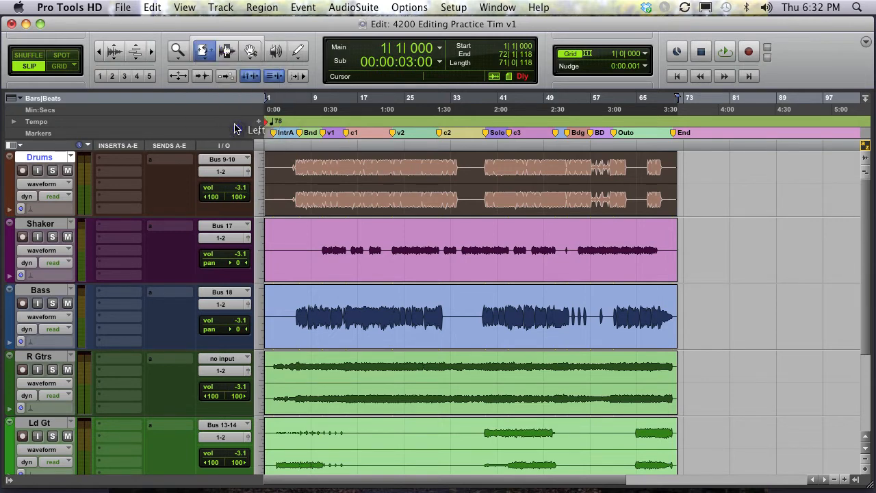
click(203, 62)
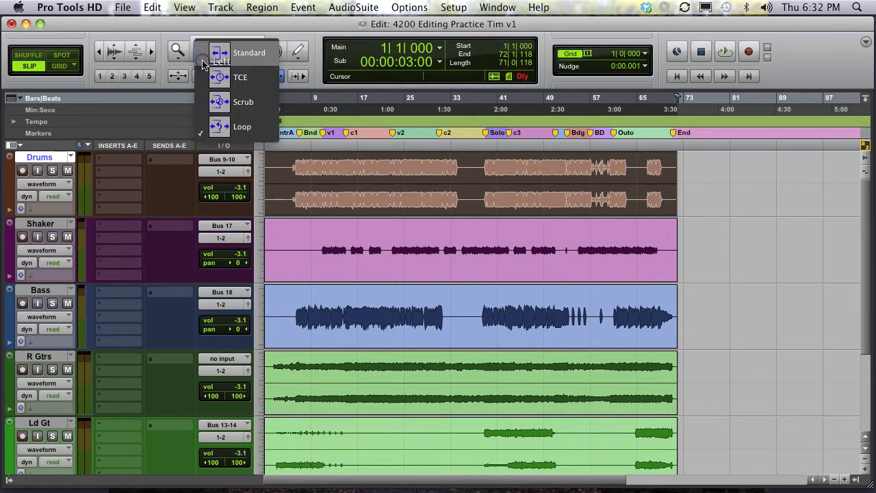
click(244, 77)
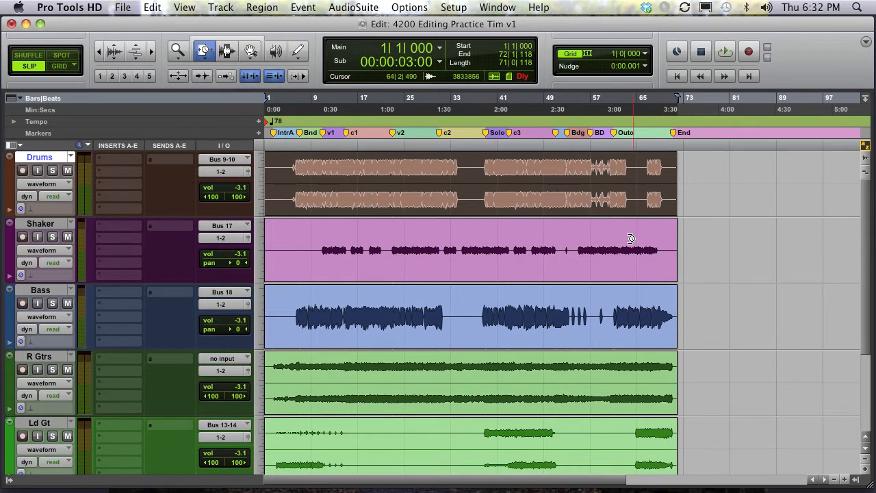
- Select a short range on the Shaker track near bar 52 with the Selector and zoom in on it
key(F7)
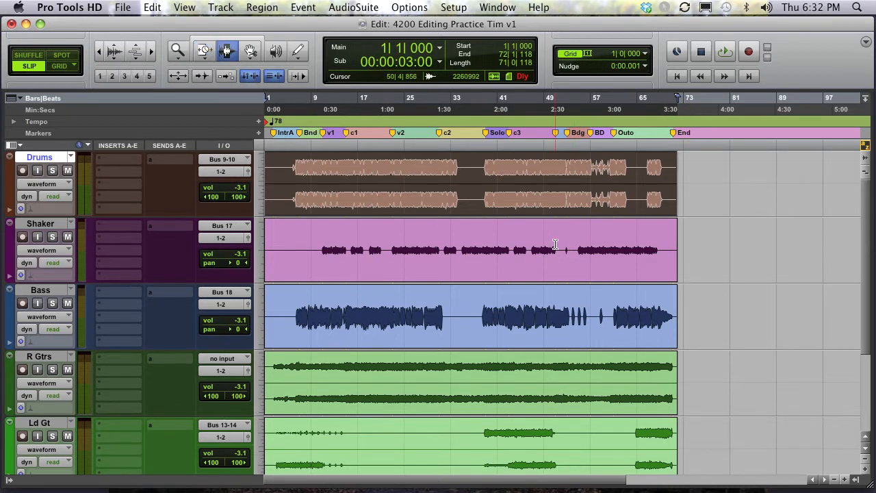
drag(566, 244, 569, 246)
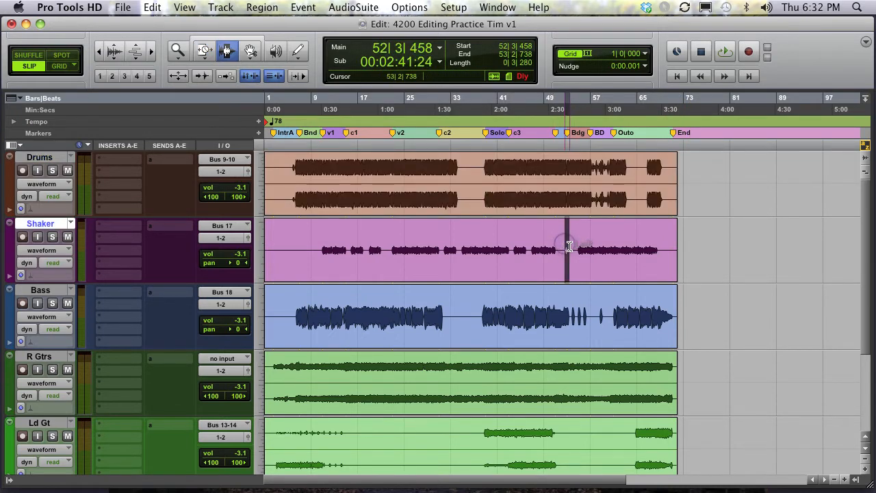
key(super+bracketright)
key(super+bracketright)
key(super+bracketright)
key(super+bracketright)
key(super+bracketright)
key(super+bracketright)
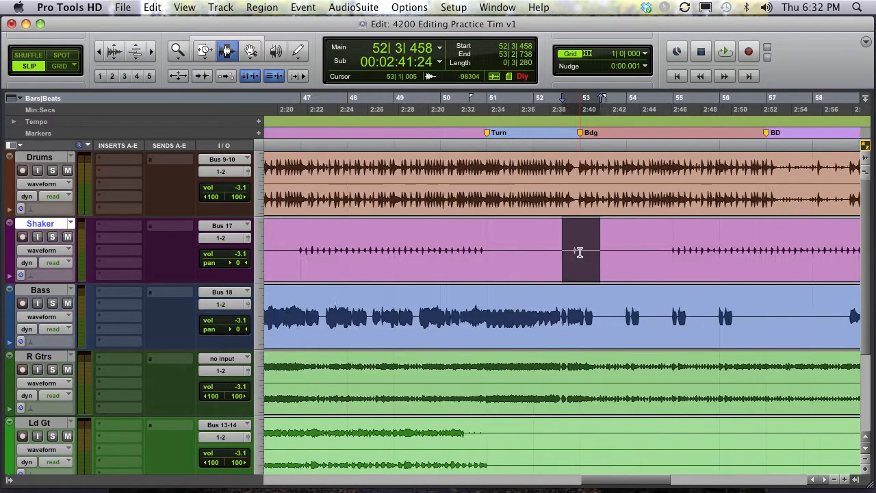
drag(656, 248, 679, 248)
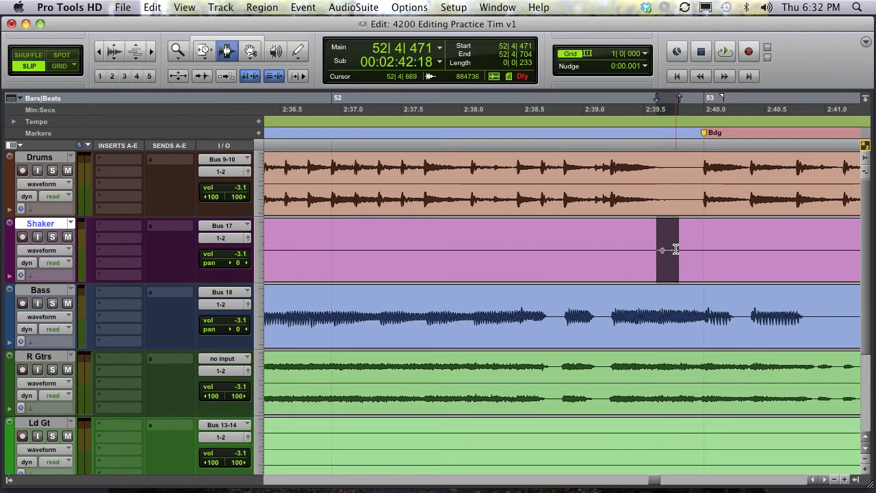
- Time-stretch the Shaker selection with the TCE Trim tool, then undo the stretch
key(F6)
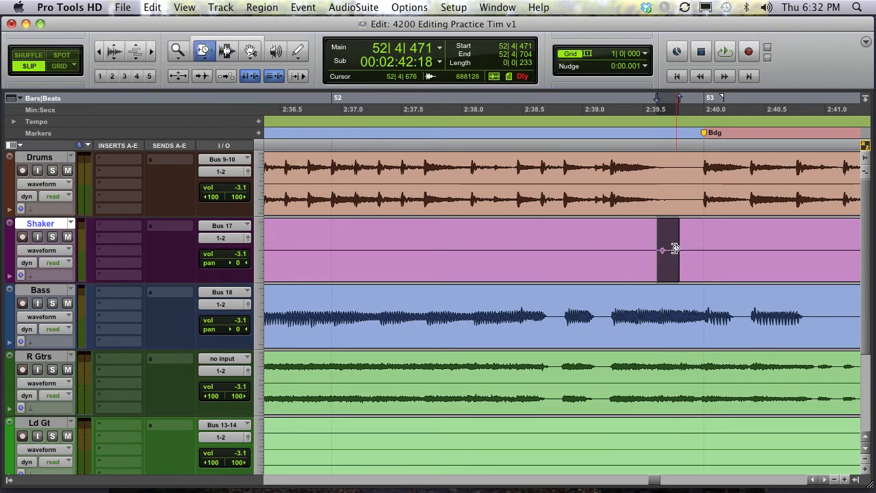
drag(676, 249, 730, 248)
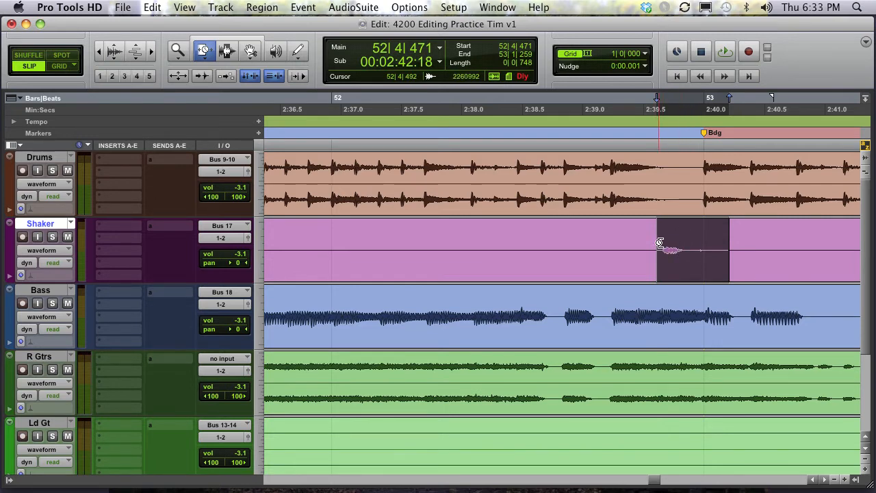
key(super+z)
- Solo the Shaker track, time-stretch its selection again while playing back, and undo the stretch
key(shift+s)
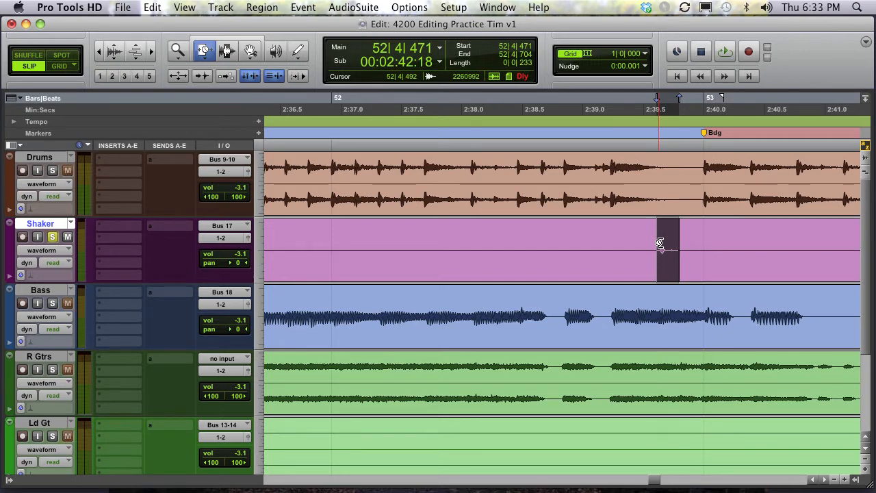
key(space)
drag(681, 248, 746, 247)
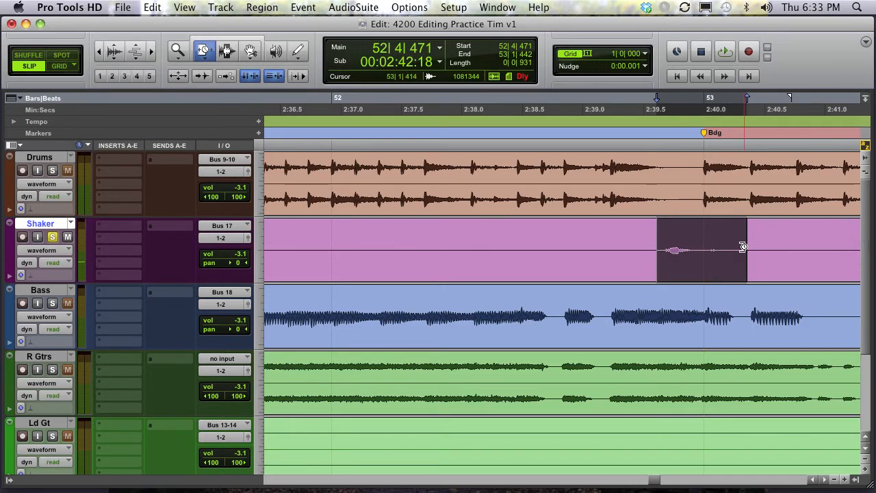
key(space)
key(super+z)
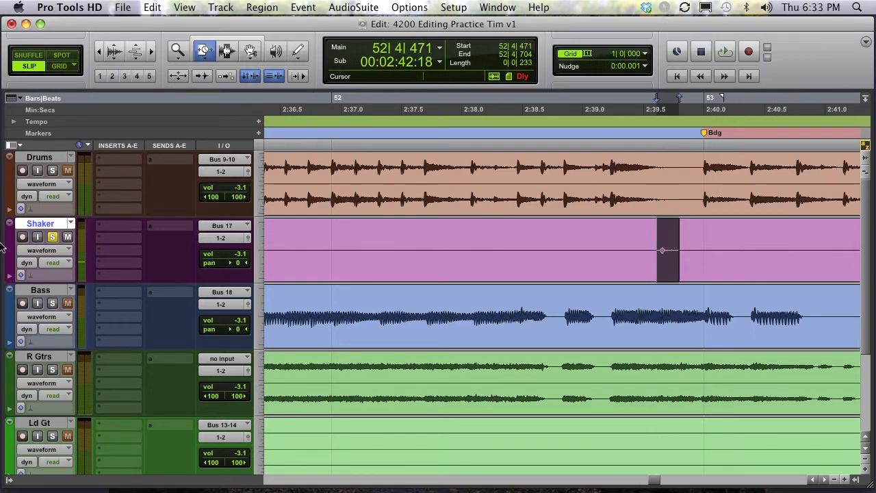
- Set the Trim tool back to Standard mode and zoom out around bar 52
click(203, 59)
click(212, 54)
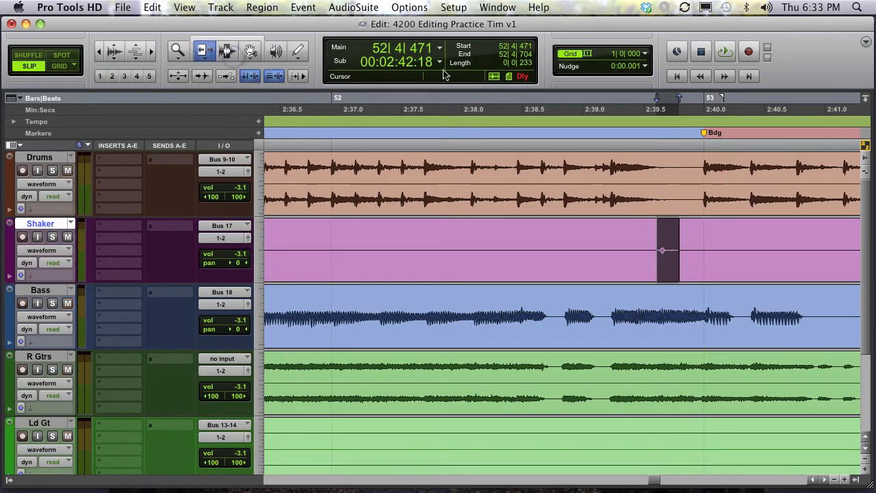
key(super+bracketleft)
key(super+bracketleft)
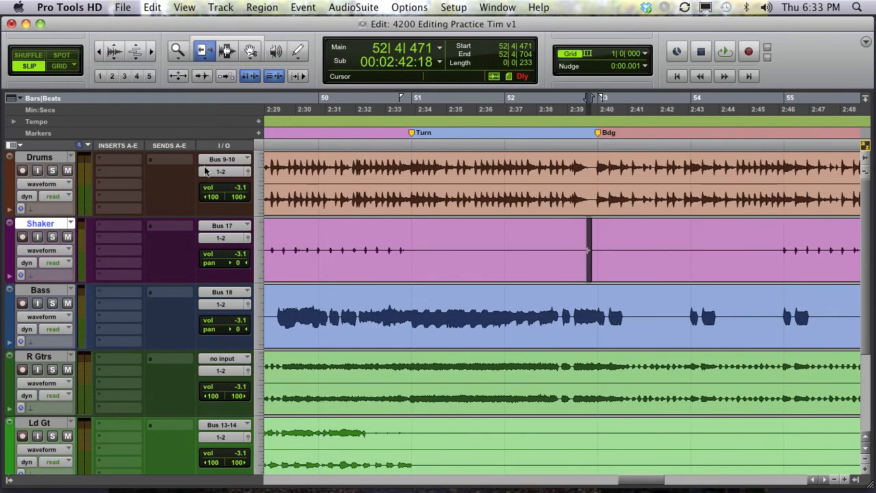
- Select ranges on the Shaker, Bass, R Gtrs and Drums tracks with the Selector tool, ending near bar 52 on Shaker
click(231, 52)
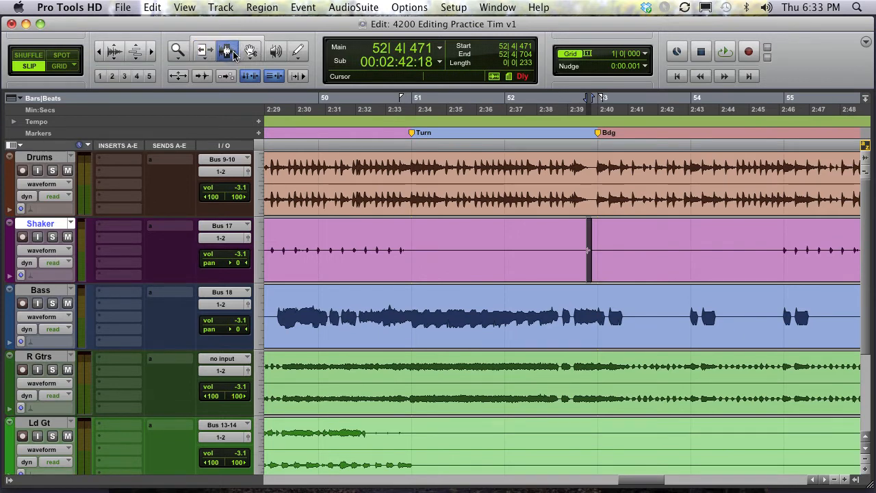
drag(353, 239, 522, 251)
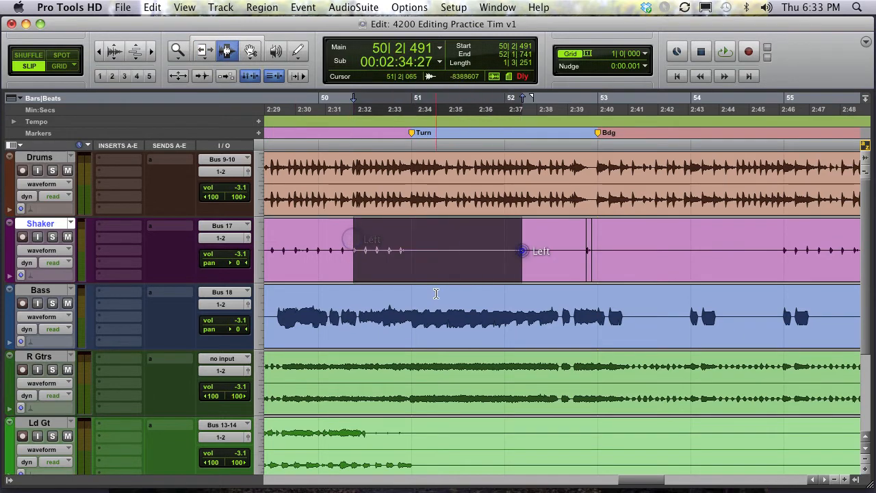
drag(436, 292, 581, 295)
drag(631, 368, 430, 370)
drag(430, 304, 602, 304)
drag(432, 179, 538, 203)
drag(556, 250, 628, 250)
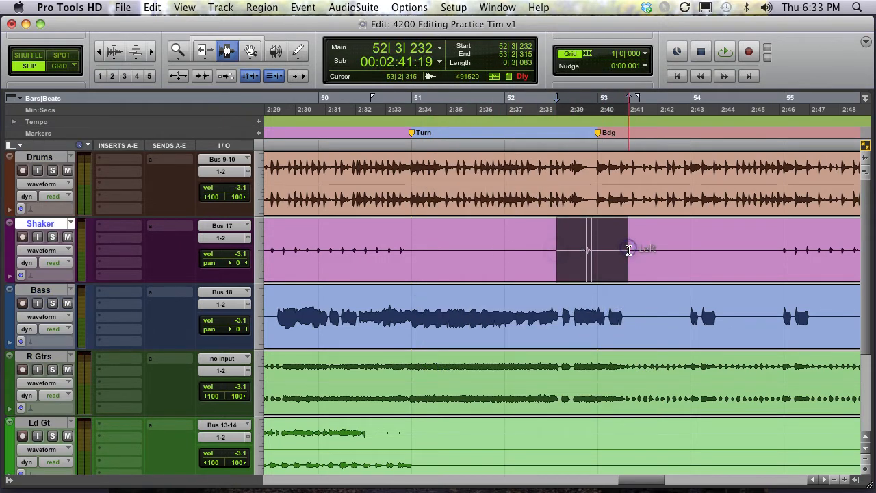
- Zoom out to the whole session and select a range on the Shaker track from about bar 44 to bar 59
drag(484, 236, 616, 247)
key(r)
key(r)
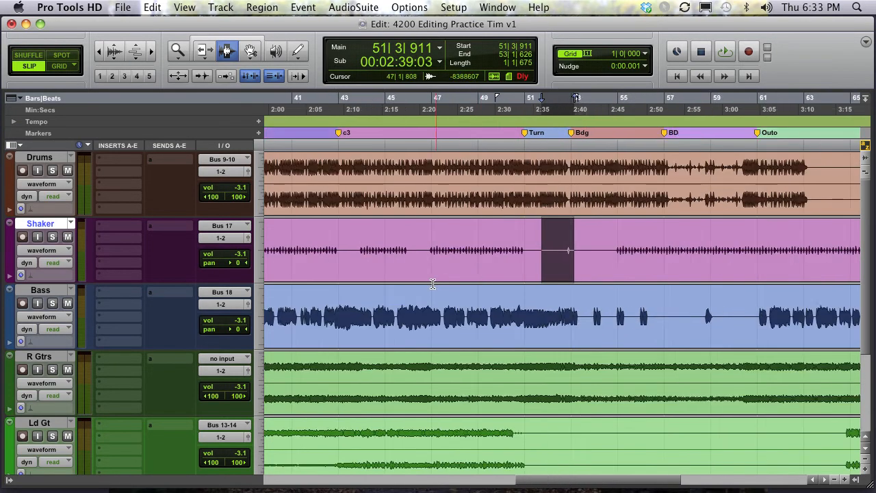
key(r)
key(r)
drag(532, 271, 259, 259)
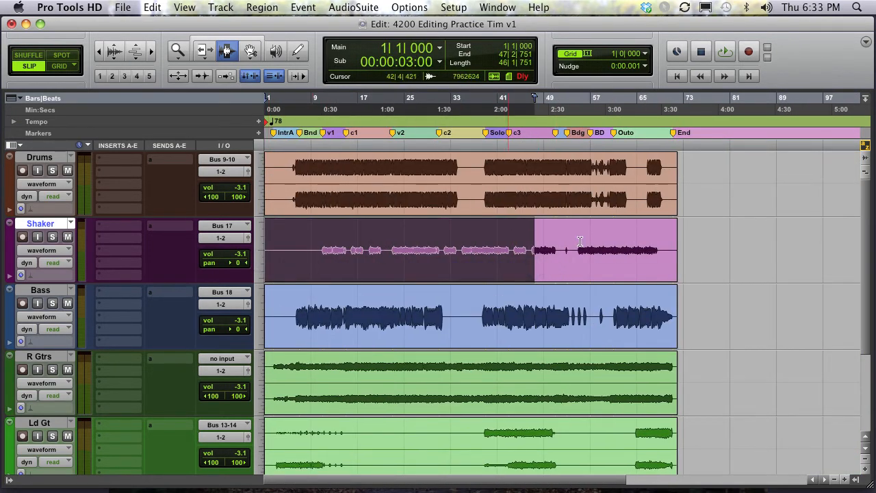
drag(517, 250, 603, 254)
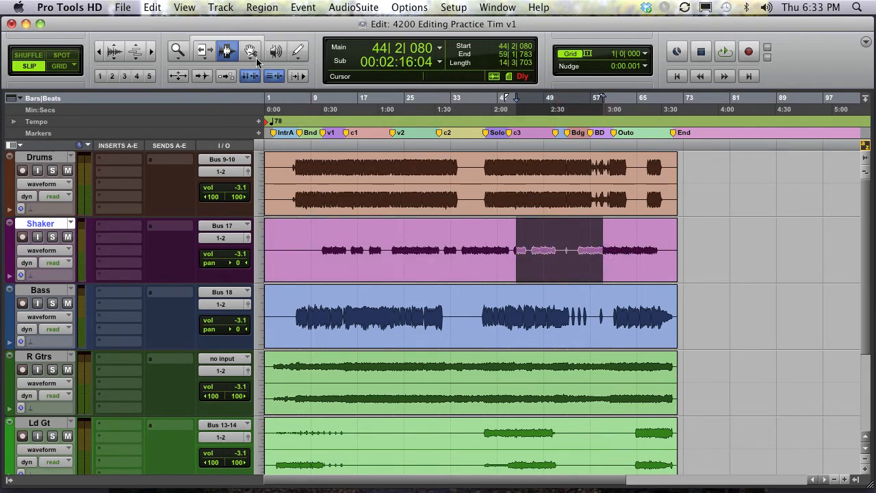
- Switch to the Grabber tool and select the whole Drums region
click(250, 51)
click(494, 194)
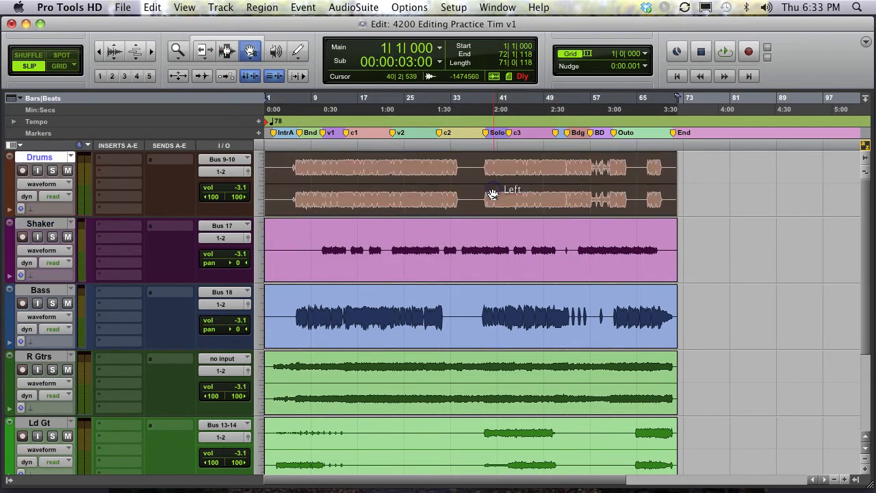
click(513, 245)
mouse_move(244, 63)
mouse_down()
mouse_move(260, 57)
mouse_move(248, 53)
mouse_up()
drag(455, 198, 398, 191)
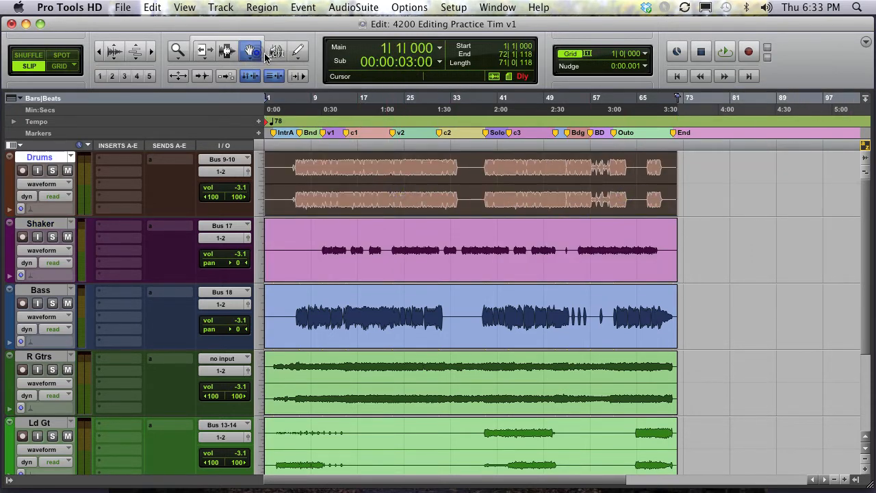
drag(250, 52, 287, 80)
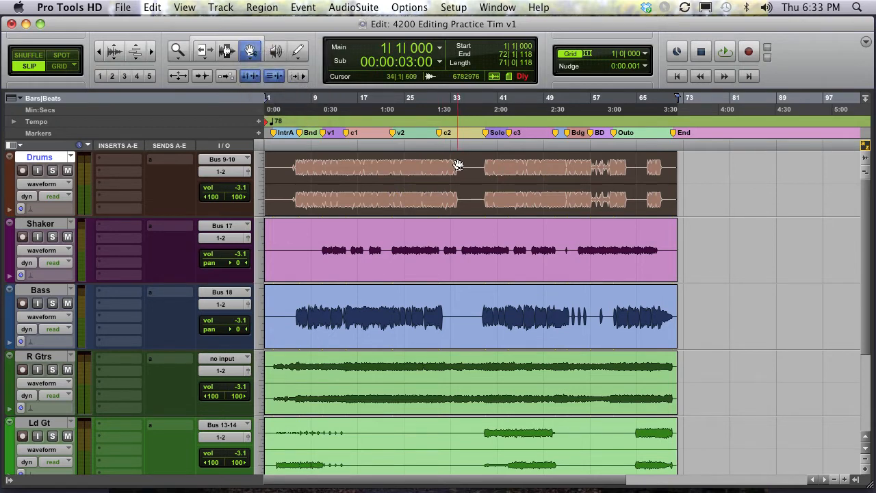
- With the Smart Tool, drag a Drums range from about bar 35 onto the Shaker and Bass tracks, then undo the move
key(F6+F7)
drag(464, 168, 508, 169)
drag(490, 199, 590, 260)
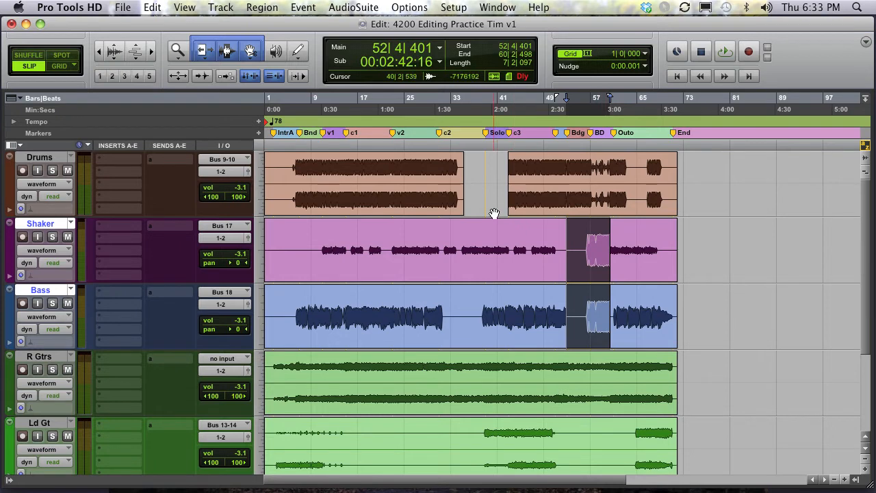
key(super+z)
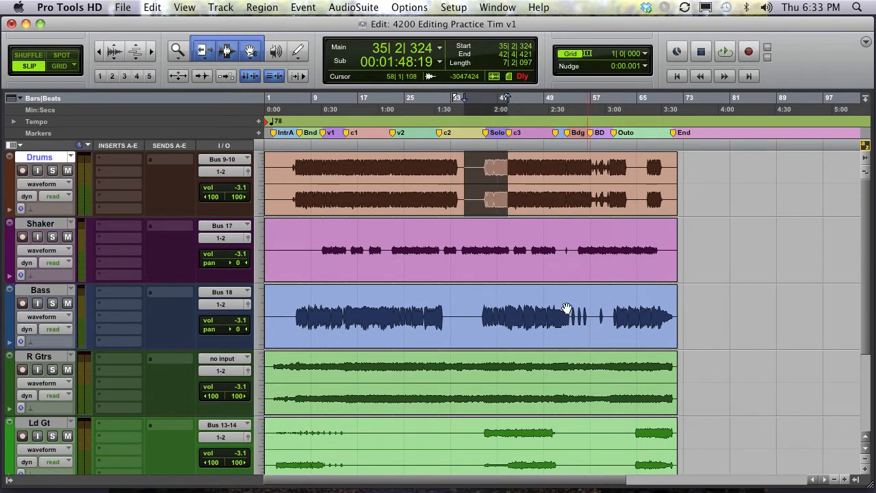
- Select and separate ranges on the Drums, Shaker, Bass and R Gtrs tracks between about bars 28 and 64
drag(251, 51, 288, 99)
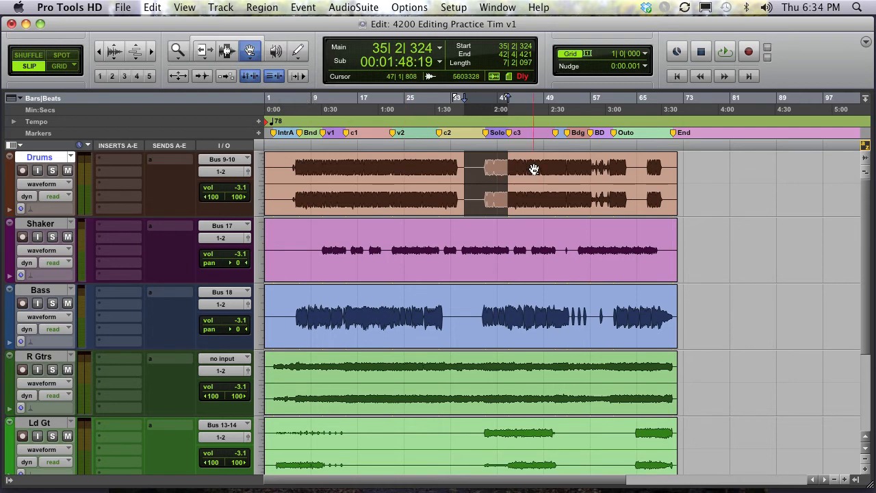
key(F7+F8)
drag(534, 168, 580, 166)
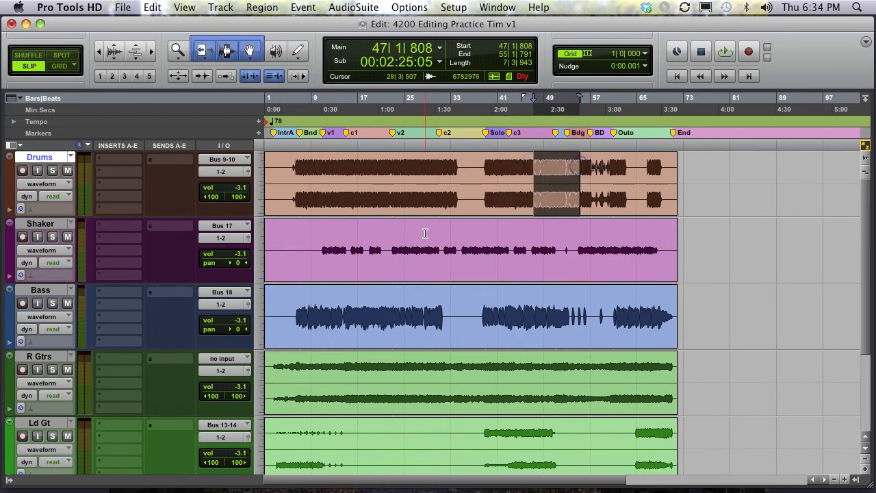
drag(425, 233, 472, 236)
drag(516, 309, 559, 310)
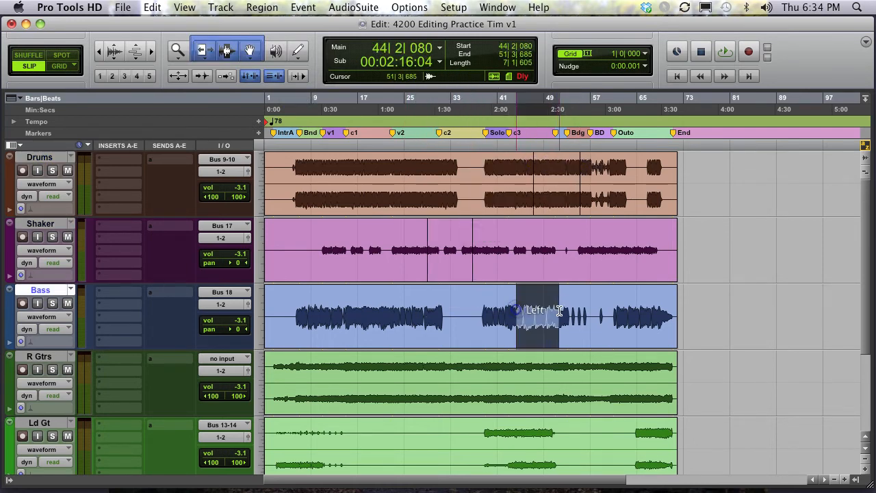
drag(580, 362, 631, 364)
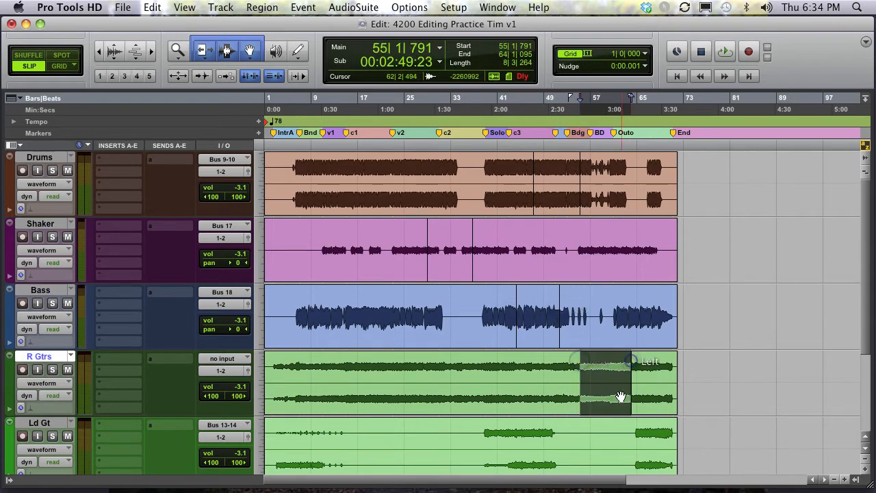
- Select the separated regions one after another on the Bass, R Gtrs, Drums and Shaker tracks
shift+click(540, 333)
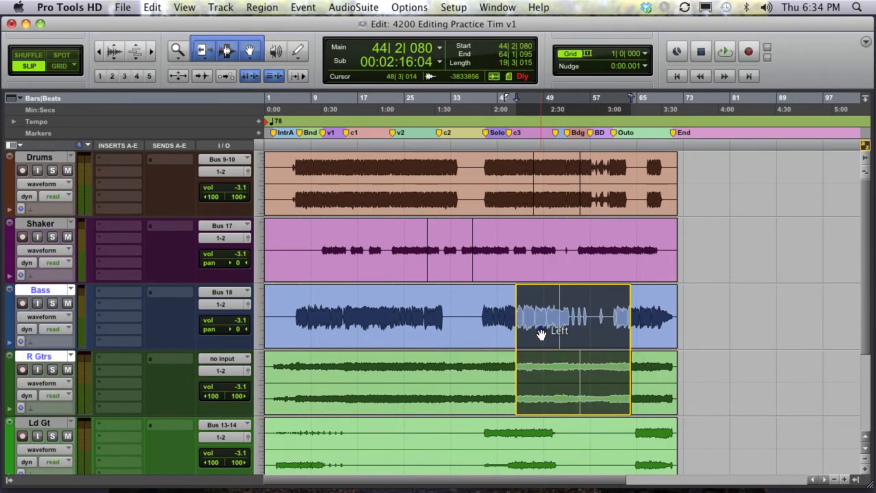
click(591, 295)
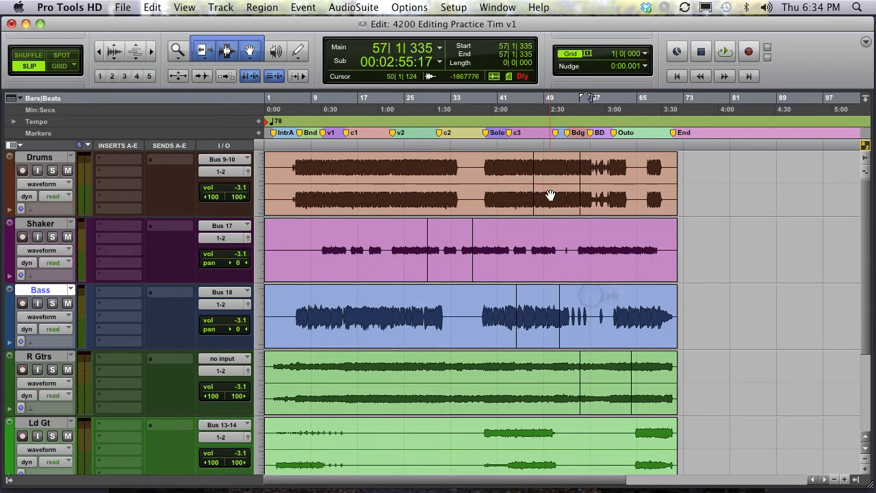
click(550, 197)
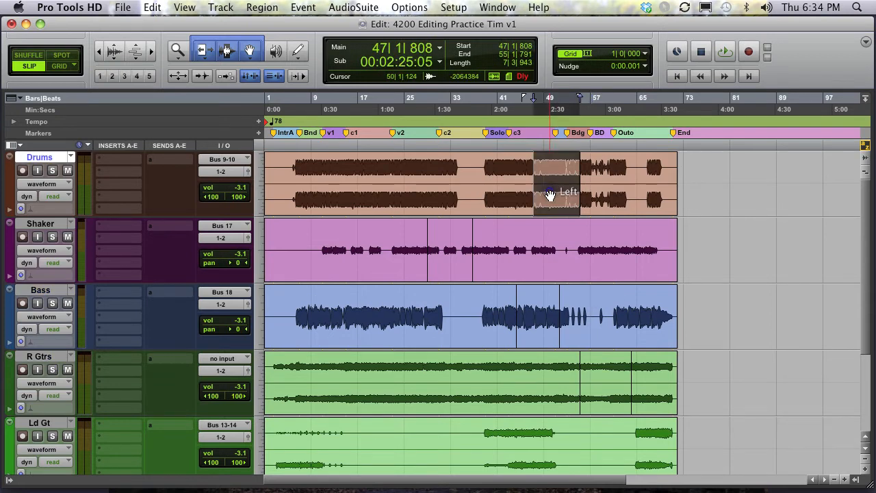
click(456, 256)
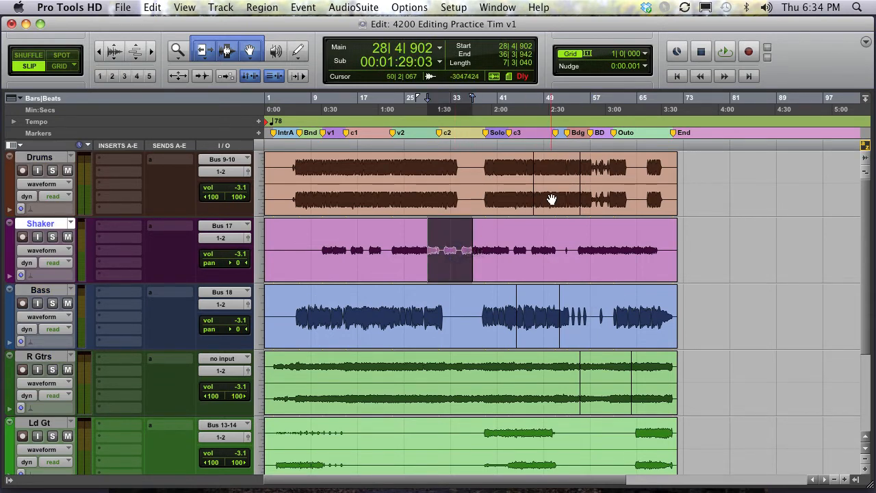
shift+click(552, 199)
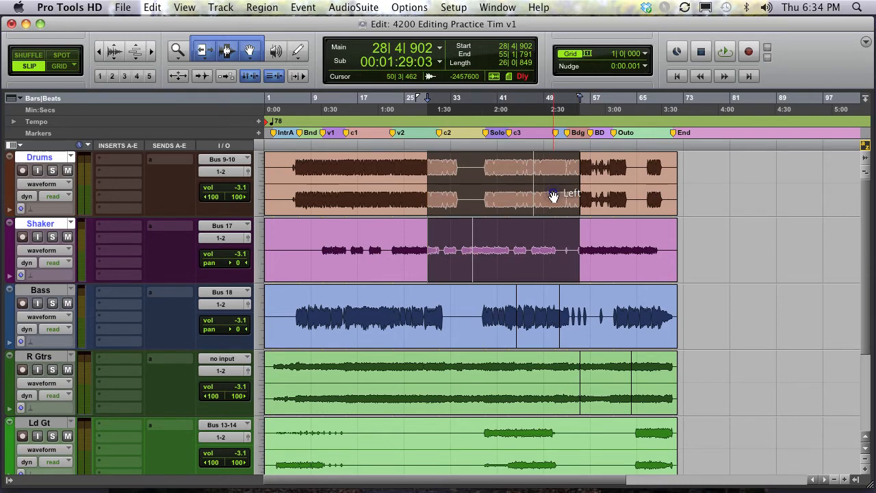
click(668, 250)
scroll(470, 390, down, 3)
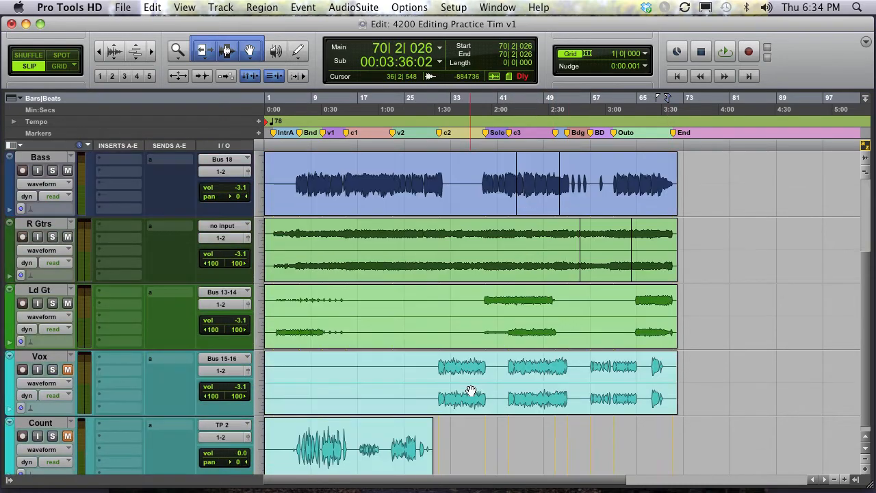
click(610, 261)
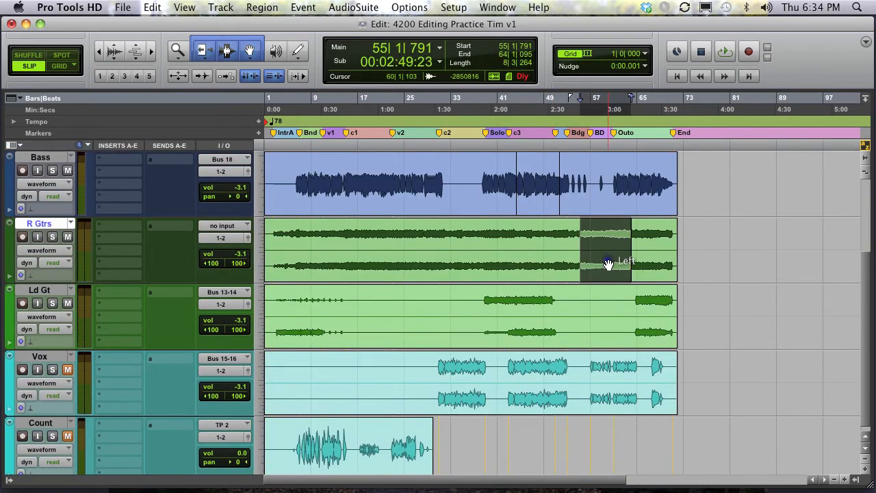
- Move the selected Drums and R Gtrs regions later in the timeline and shift other regions after them, then undo the last move
scroll(610, 261, up, 3)
shift+click(556, 205)
drag(556, 206, 755, 205)
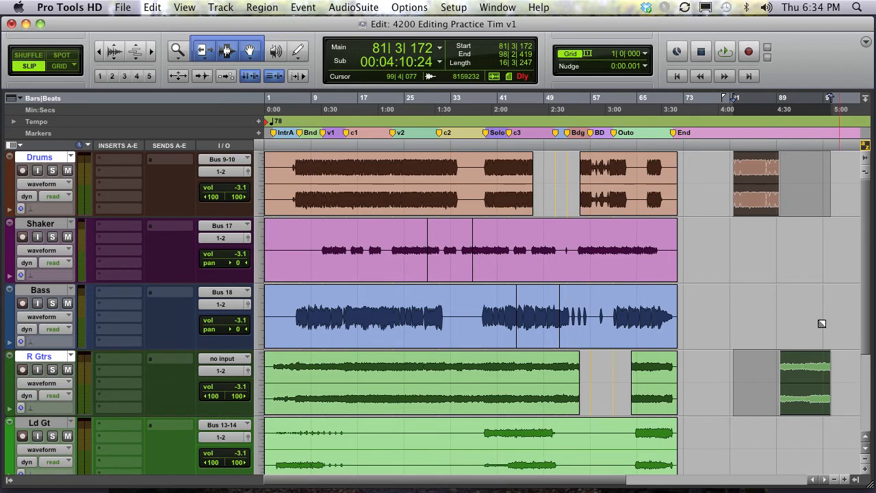
drag(760, 208, 561, 198)
drag(395, 170, 873, 402)
drag(375, 323, 634, 321)
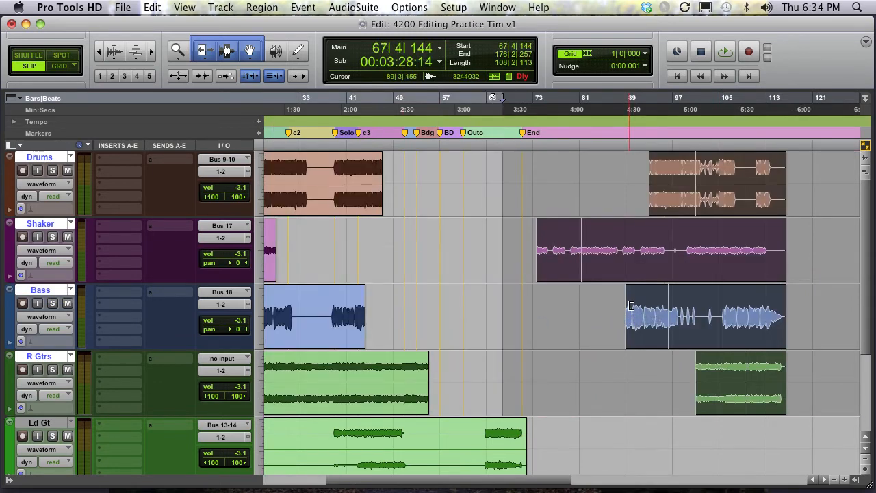
key(super+z)
- Drag the separated Shaker and Bass regions toward bar 77, then undo all the region moves and separations
click(427, 191)
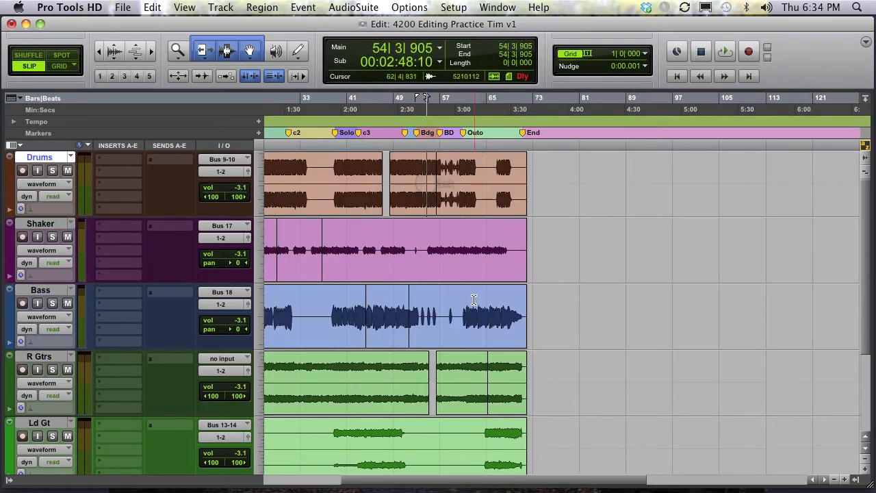
drag(472, 303, 746, 272)
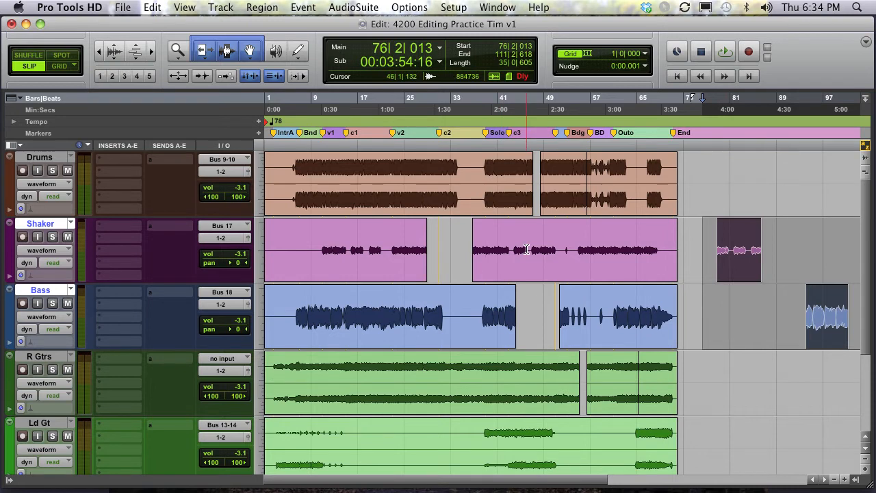
key(super+z)
key(super+z)
key(super+z)
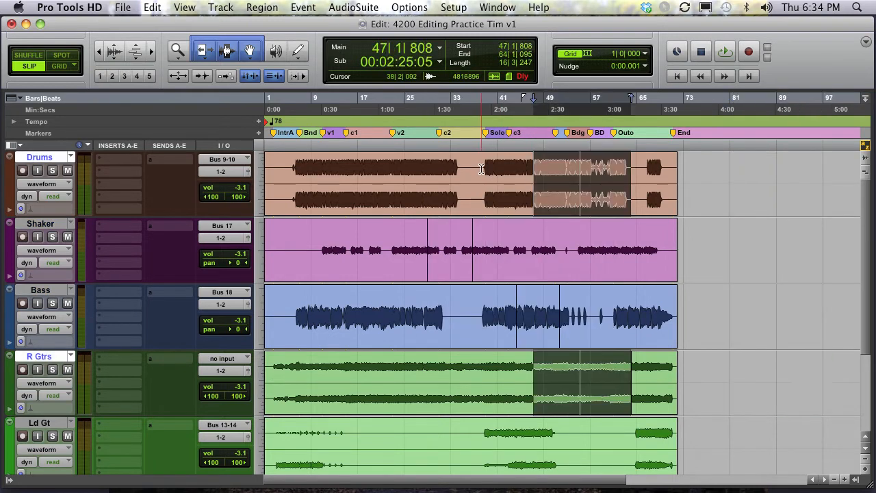
key(super+z)
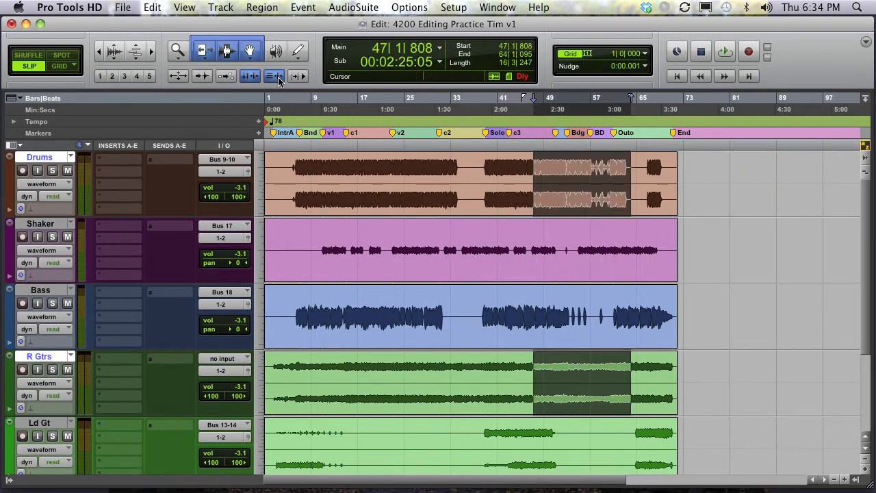
- Change the Trim tool mode, trim the Shaker region's end back toward bar 65, and undo the trim
click(228, 54)
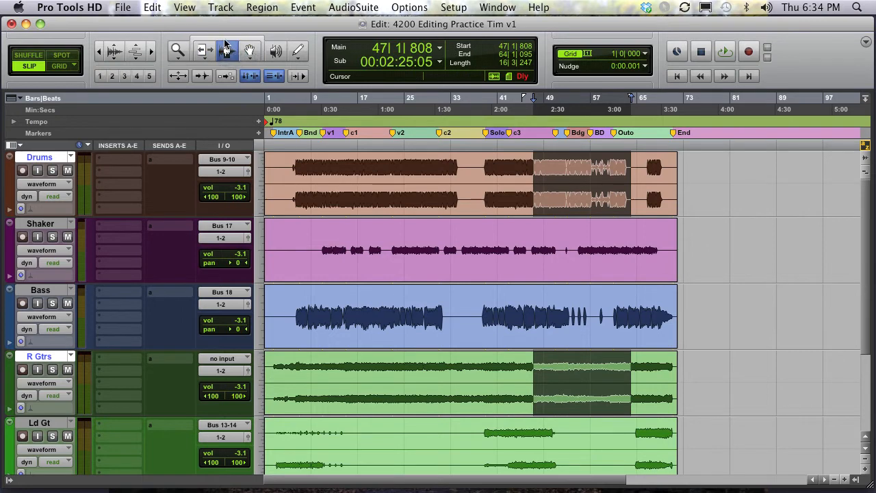
click(226, 41)
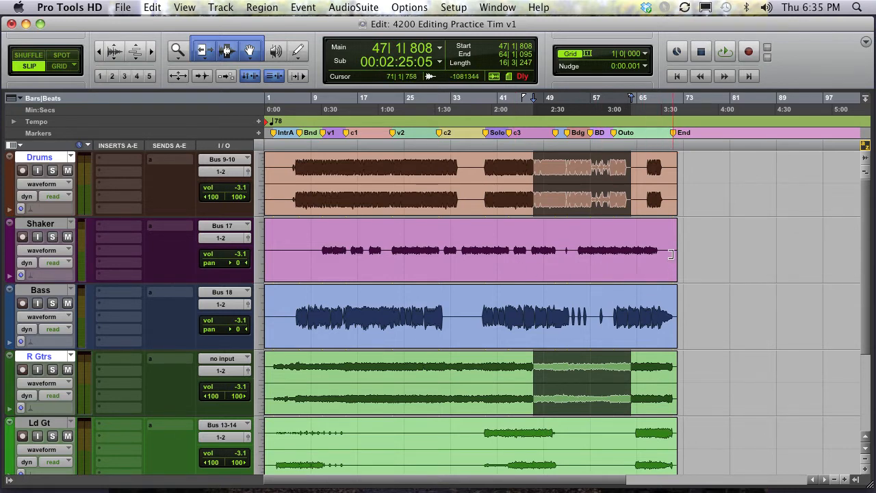
drag(672, 225, 601, 221)
key(super+z)
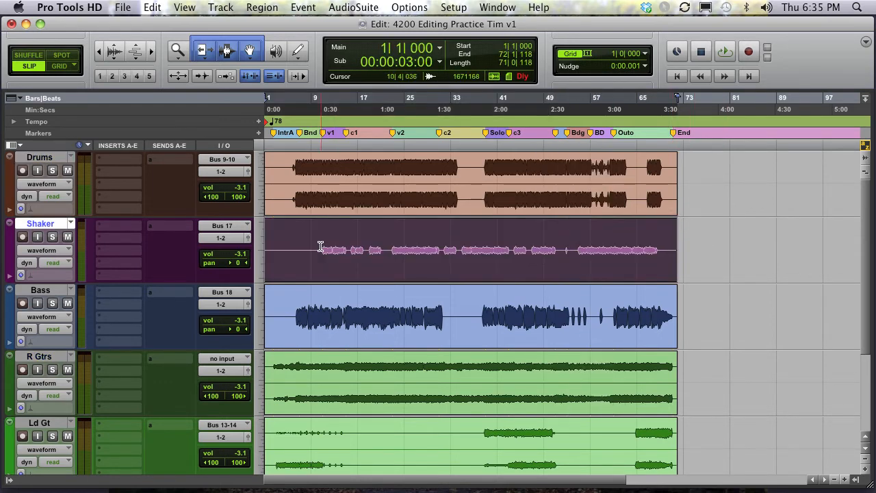
- Try Smart Tool fades and trims on the Shaker region at its start and near bar 25, undoing each edit
drag(272, 223, 306, 221)
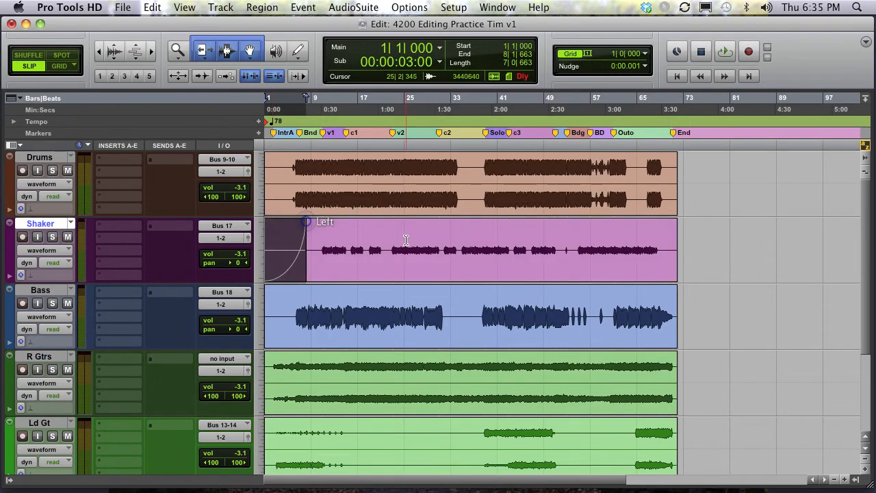
key(super+z)
click(404, 241)
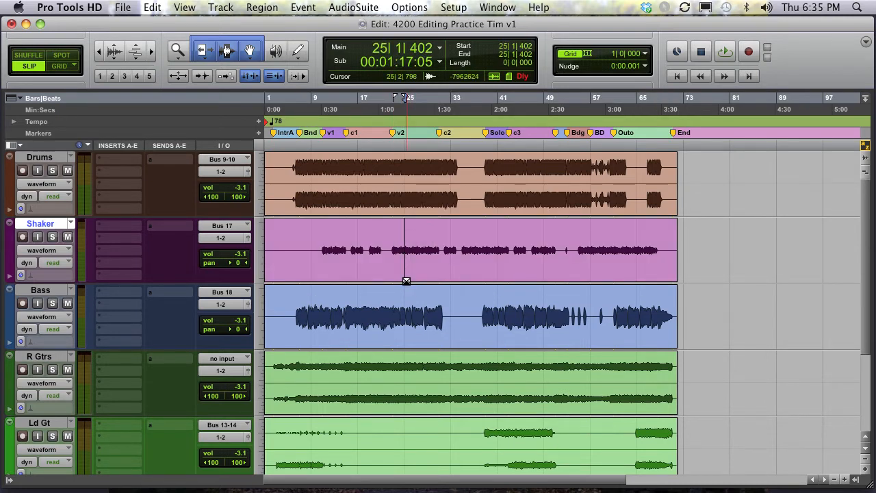
drag(407, 224, 357, 224)
key(super+z)
key(super+z)
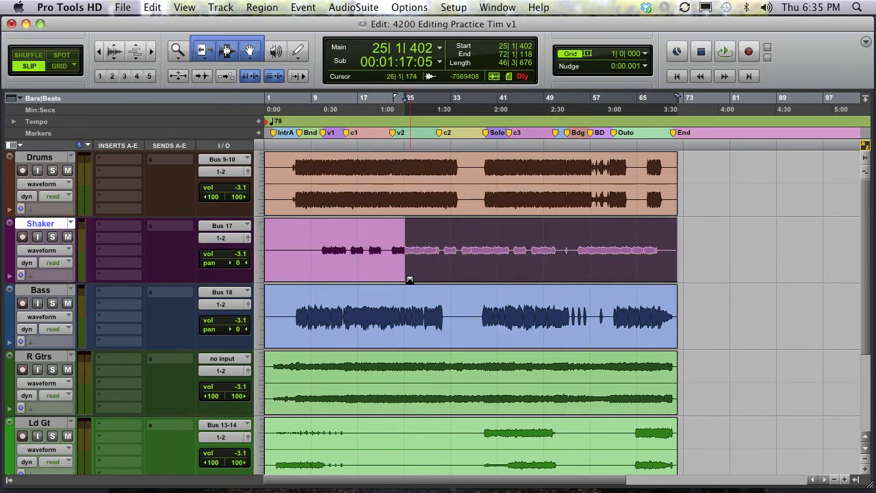
drag(408, 278, 468, 254)
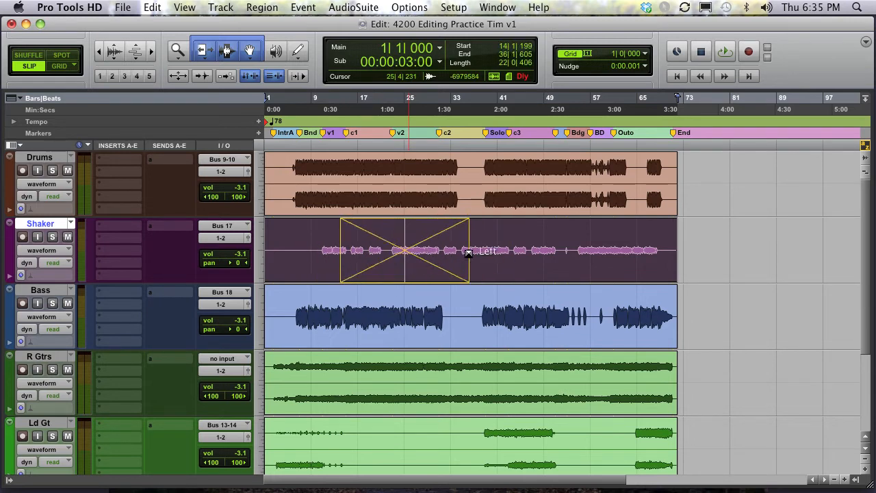
key(super+z)
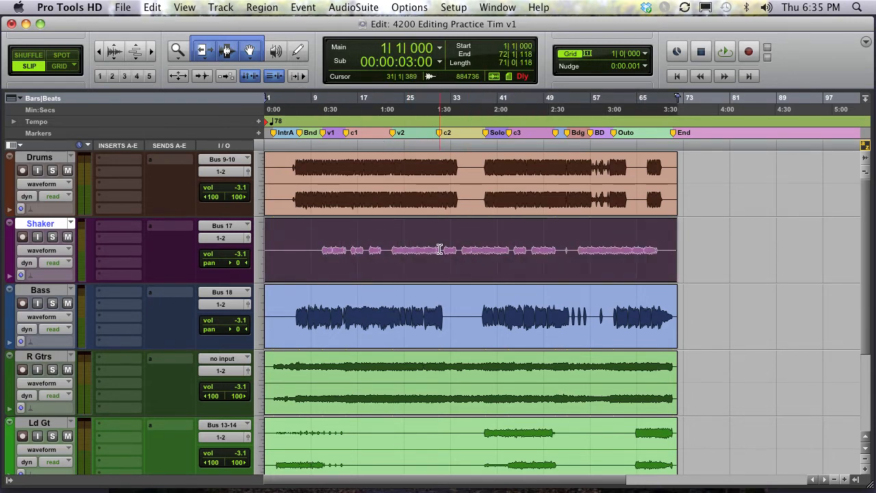
- Place the edit cursor on the Drums track near bar 31 and zoom in around it
click(440, 249)
click(439, 168)
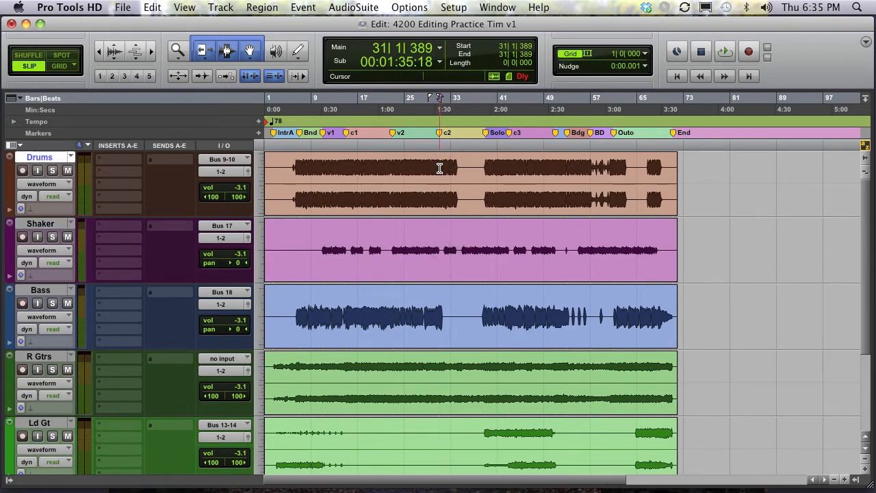
key(super+bracketright)
key(super+bracketright)
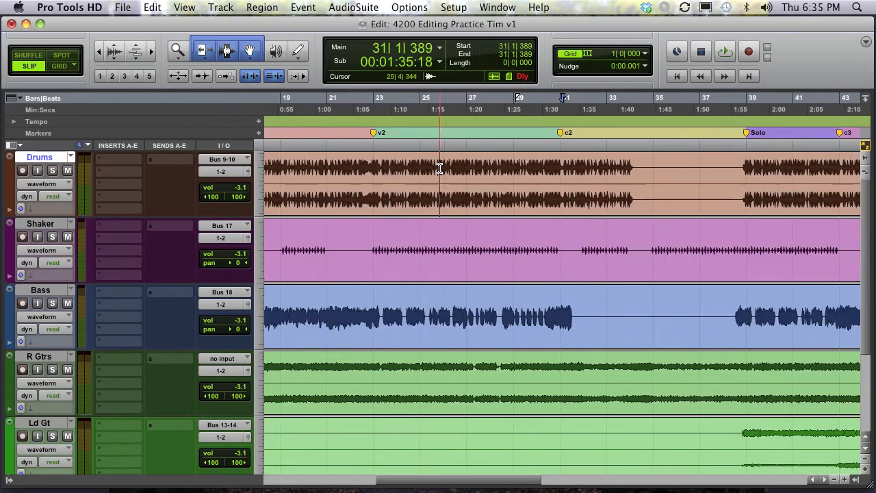
click(544, 161)
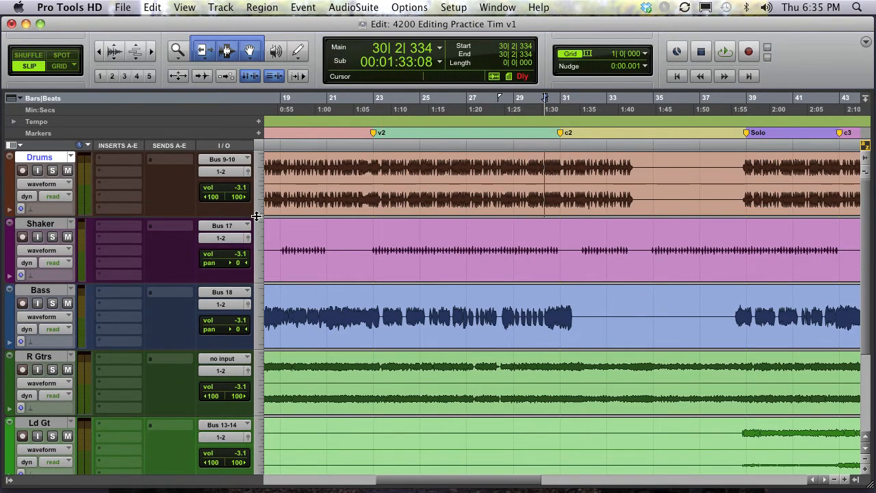
- Set the Drums track height to jumbo
mouse_move(257, 217)
mouse_down()
mouse_move(255, 391)
mouse_move(258, 228)
mouse_up()
click(258, 218)
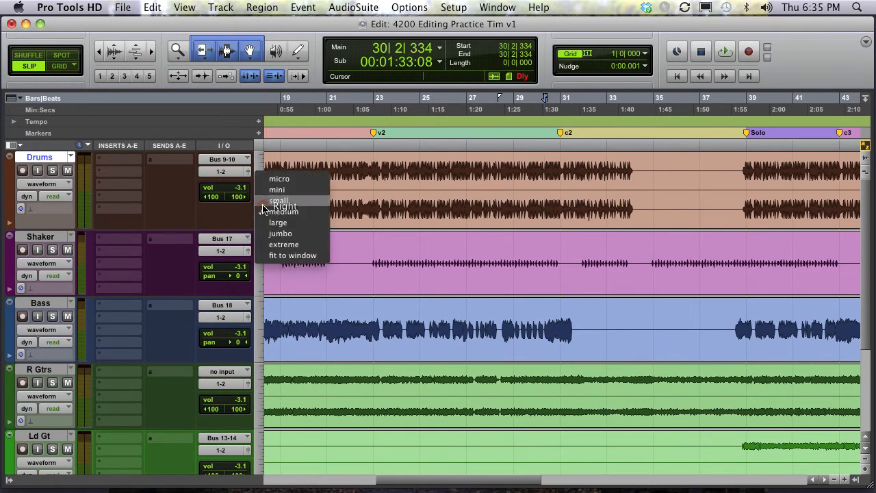
click(298, 233)
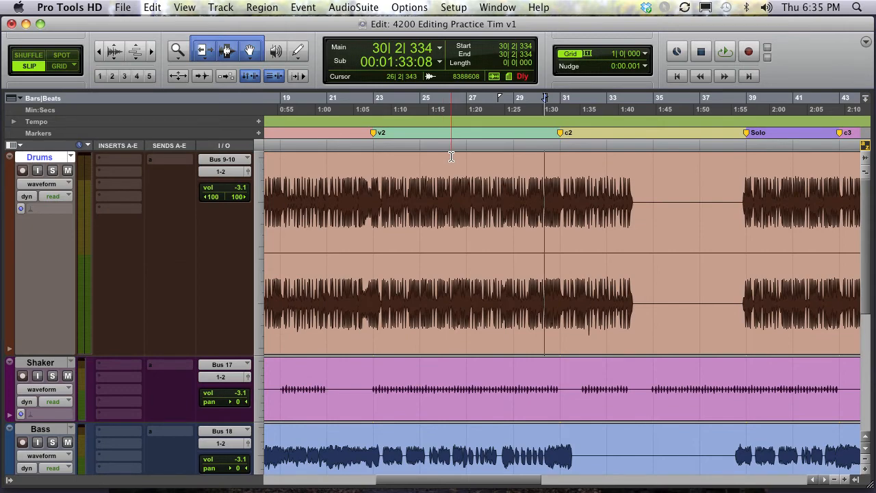
- Step the Drums track height down and up through several sizes
key(ctrl+Down)
key(ctrl+Down)
key(ctrl+Down)
key(ctrl+Up)
key(ctrl+Up)
key(ctrl+Up)
key(ctrl+Up)
key(ctrl+Down)
key(ctrl+Down)
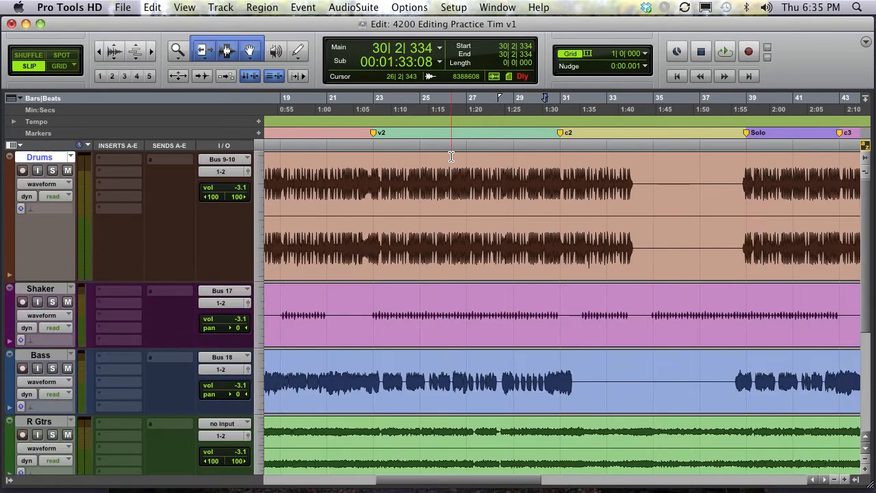
- Step the height of all tracks down and up through several sizes
key(ctrl+alt+Down)
key(ctrl+alt+Up)
key(ctrl+alt+Up)
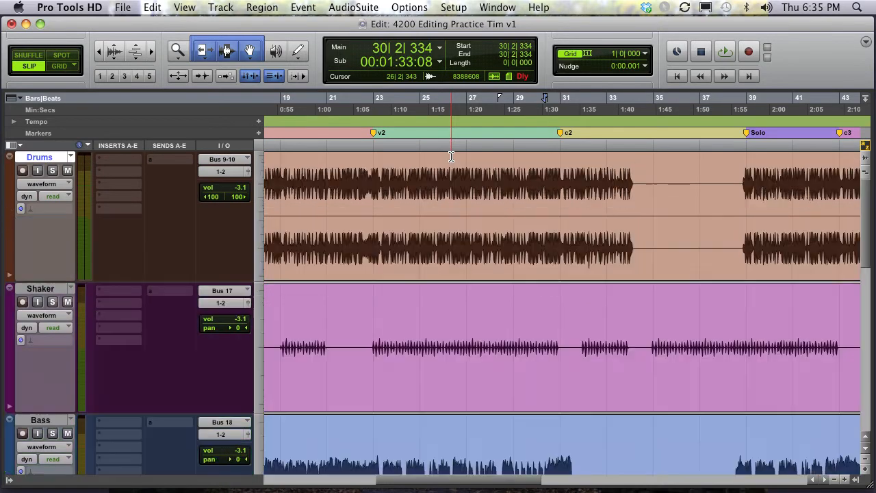
key(ctrl+alt+Down)
key(ctrl+alt+Down)
key(ctrl+alt+Down)
key(ctrl+alt+Up)
key(ctrl+alt+Up)
key(ctrl+alt+Up)
key(ctrl+alt+Up)
key(ctrl+alt+Down)
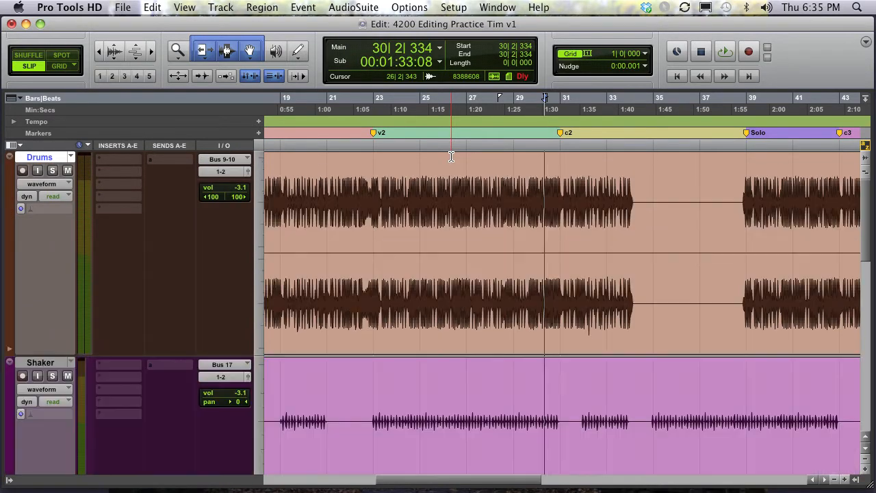
- Zoom in, play the Drums from near bar 30, and zoom back out while it plays
key(ctrl+bracketright)
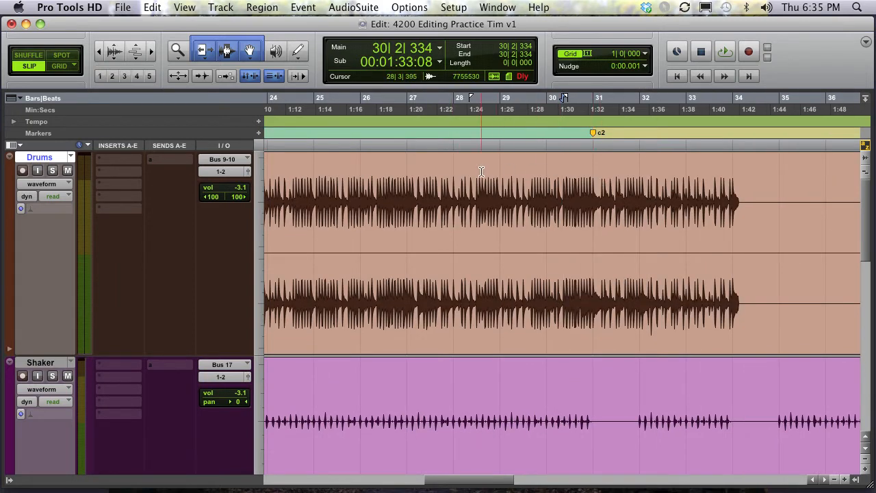
click(560, 176)
key(space)
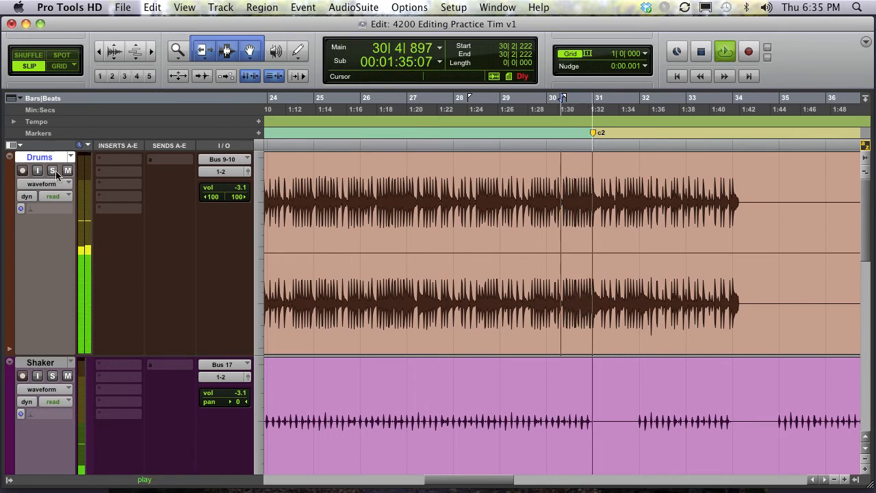
key(super+bracketleft)
key(super+bracketleft)
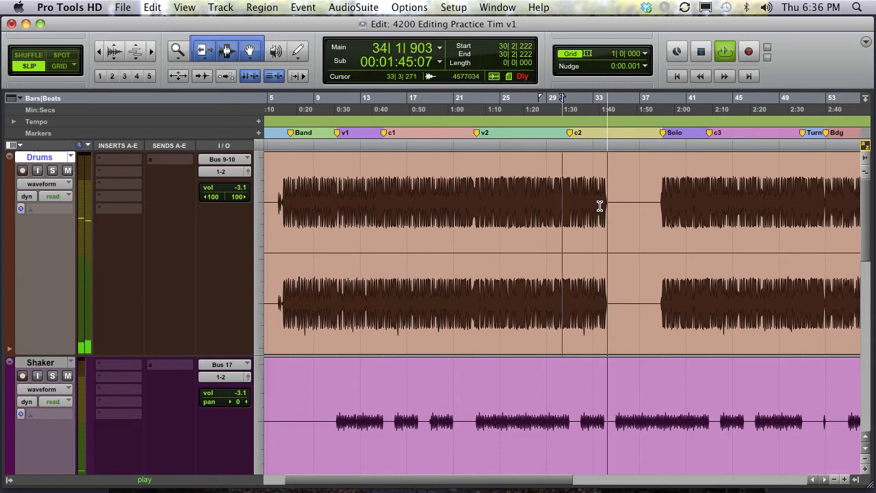
key(space)
- Select the Drums track from about bar 18 to bar 22 and play the selection
click(585, 191)
click(577, 182)
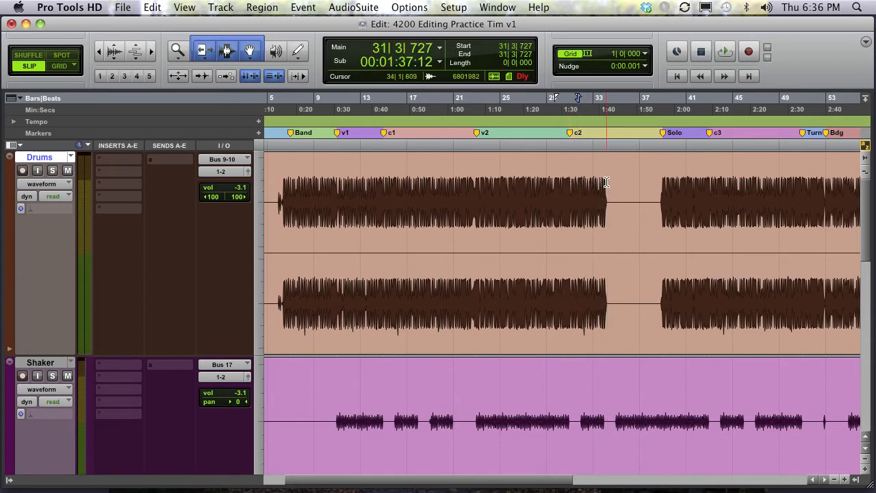
drag(605, 182, 666, 182)
drag(430, 179, 475, 182)
key(space)
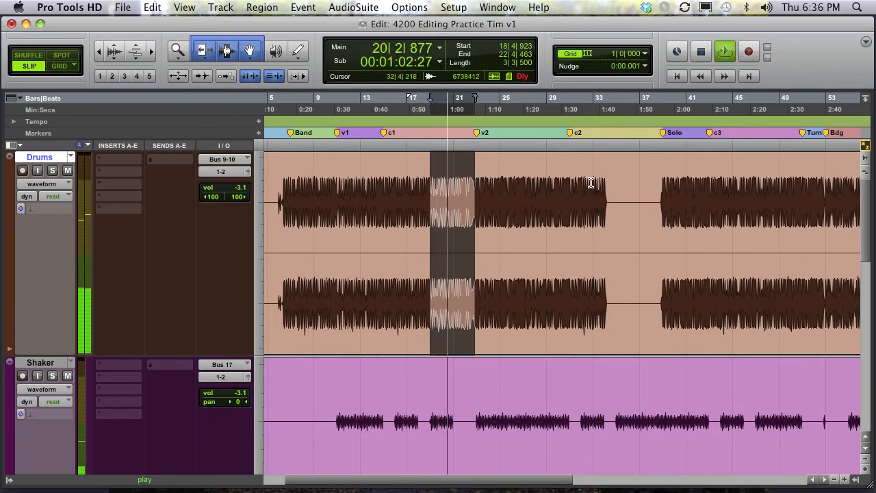
key(space)
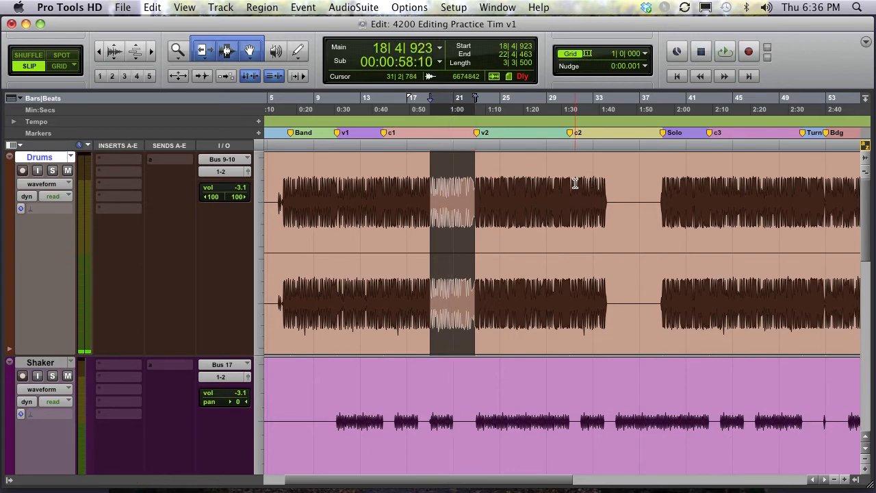
- Drag several selections on the Drums track, ending with the gap from bar 34 to bar 39
click(570, 184)
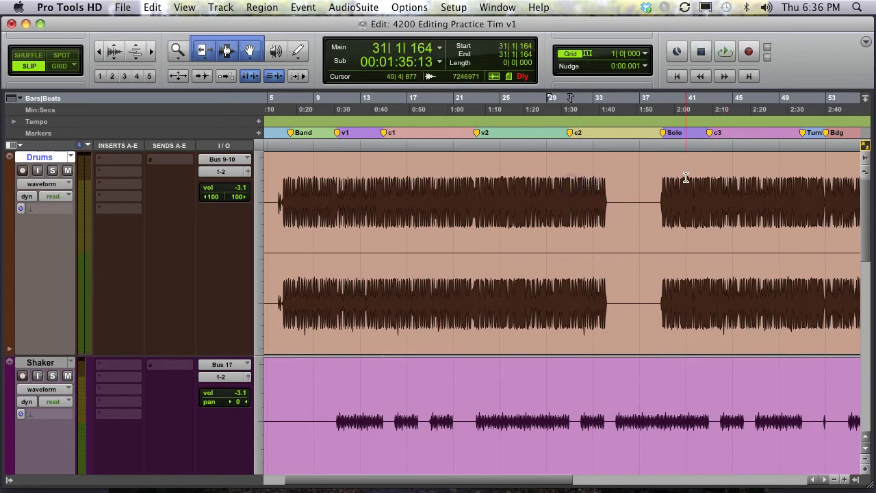
click(559, 178)
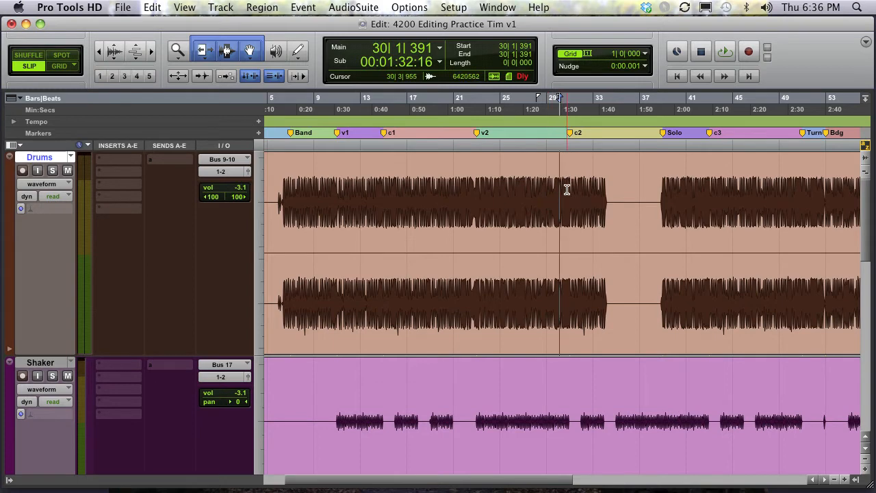
drag(567, 190, 605, 191)
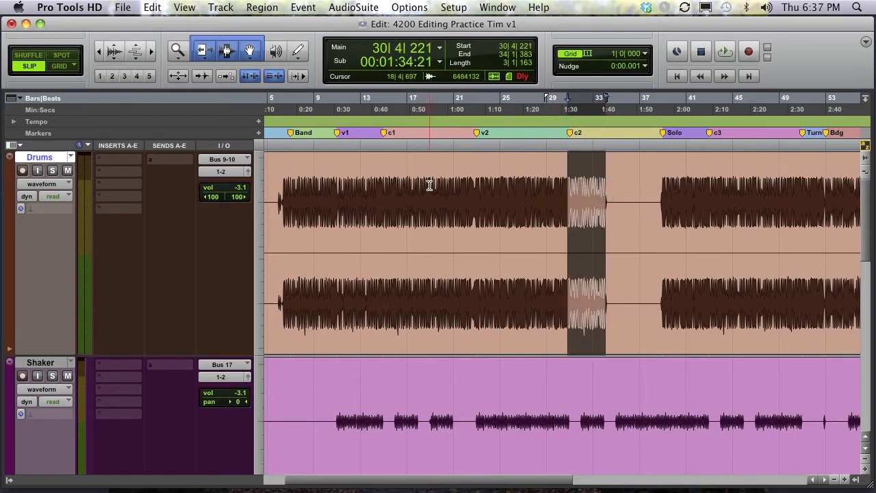
drag(430, 187, 465, 190)
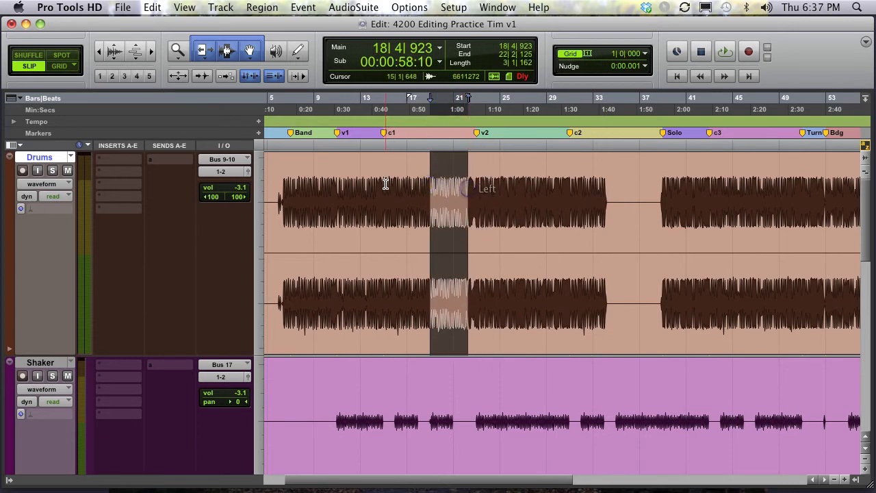
drag(384, 187, 428, 185)
drag(568, 187, 664, 190)
- Place the edit cursor on the Drums track near bar 30 and zoom in around it
click(607, 189)
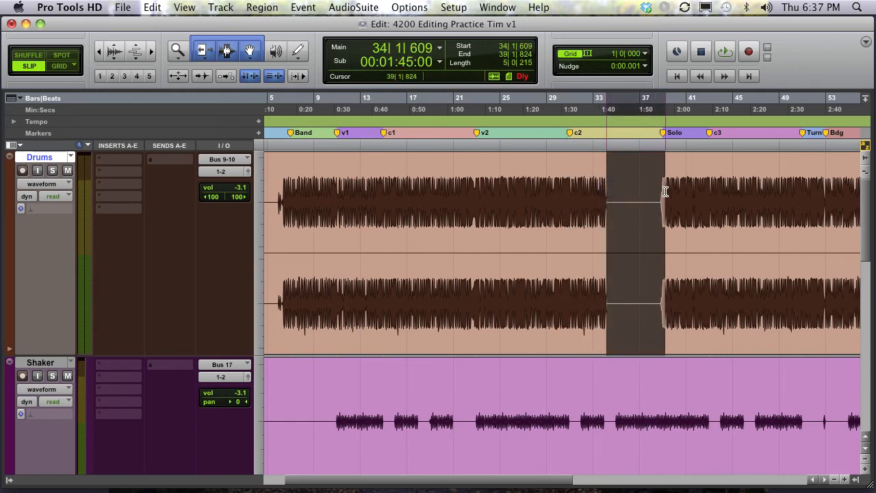
click(607, 193)
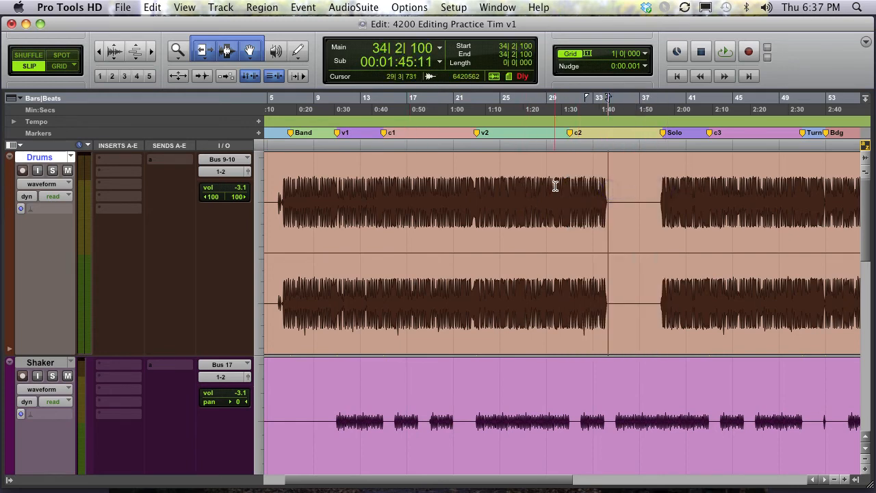
click(561, 186)
click(560, 186)
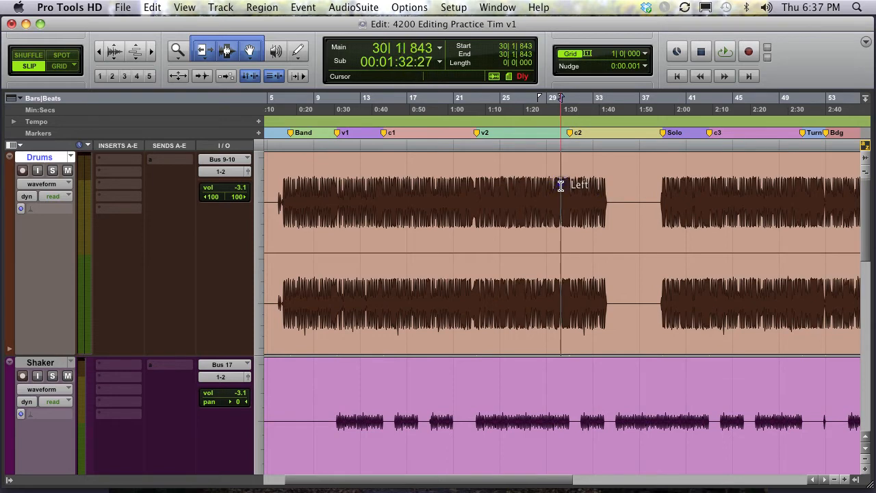
key(t)
key(t)
key(t)
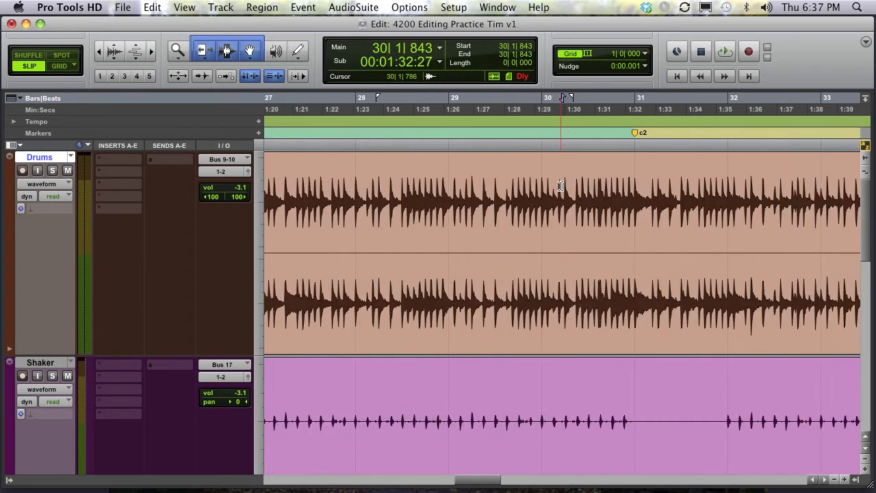
- Audition the Drums track from about bar 29 and from the start of bar 31
scroll(561, 185, right, 5)
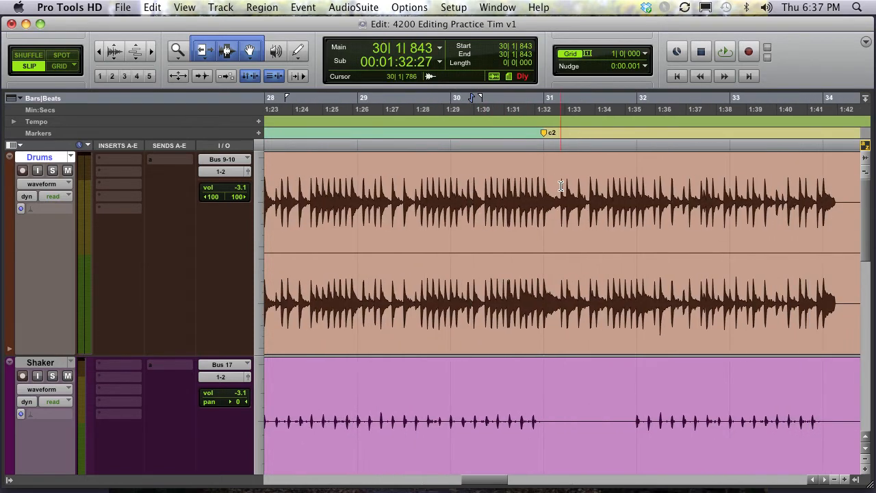
click(336, 187)
key(space)
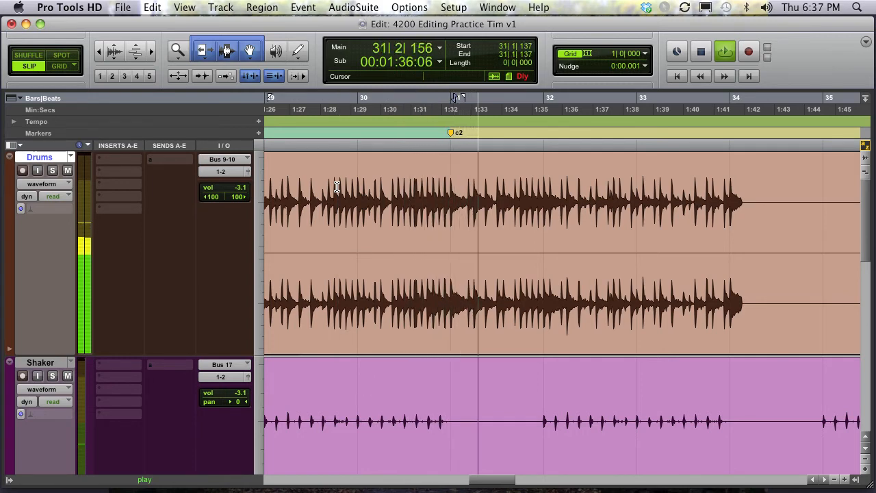
key(space)
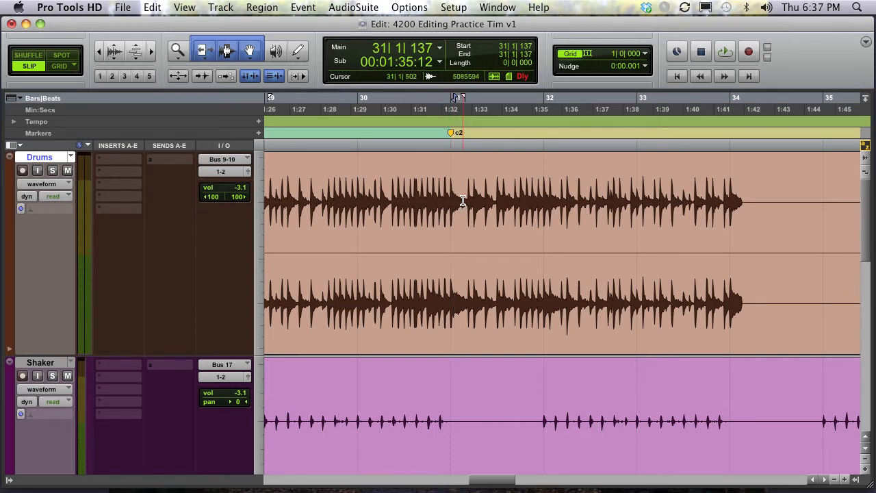
click(463, 200)
key(space)
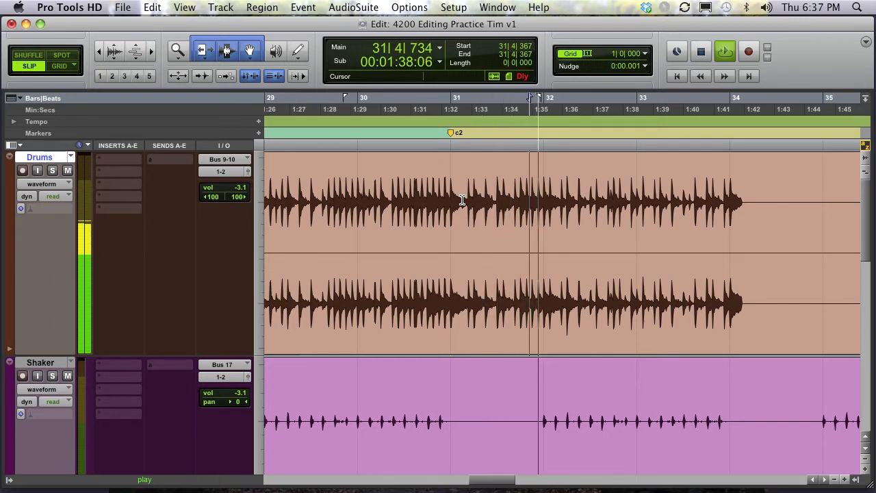
key(space)
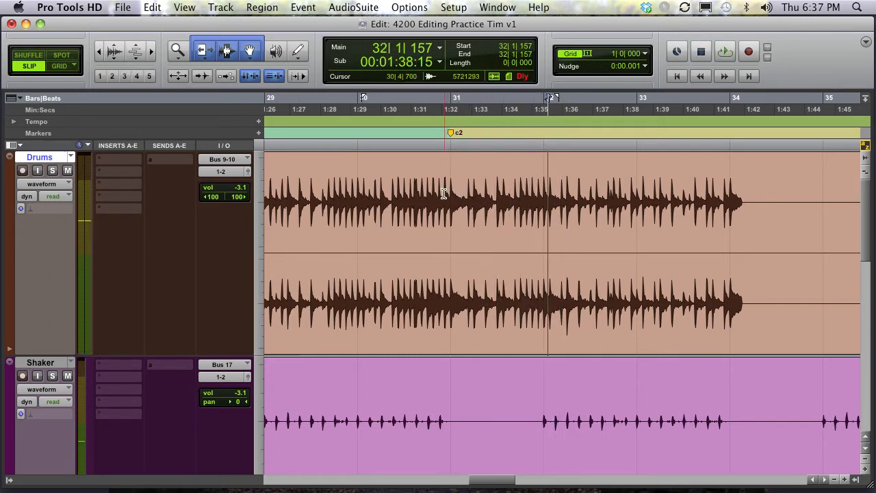
- Play from near bar 30 and mark a selection on the fly from bar 31 to the end of bar 33
click(438, 192)
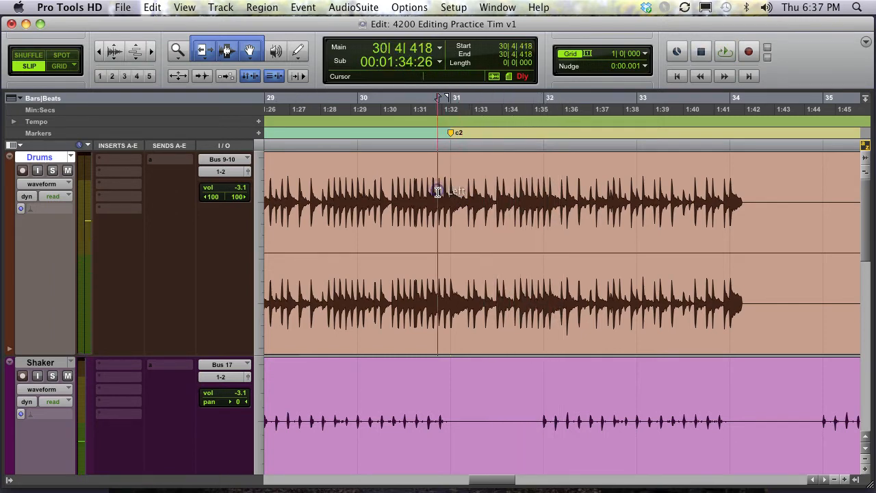
click(367, 200)
key(space)
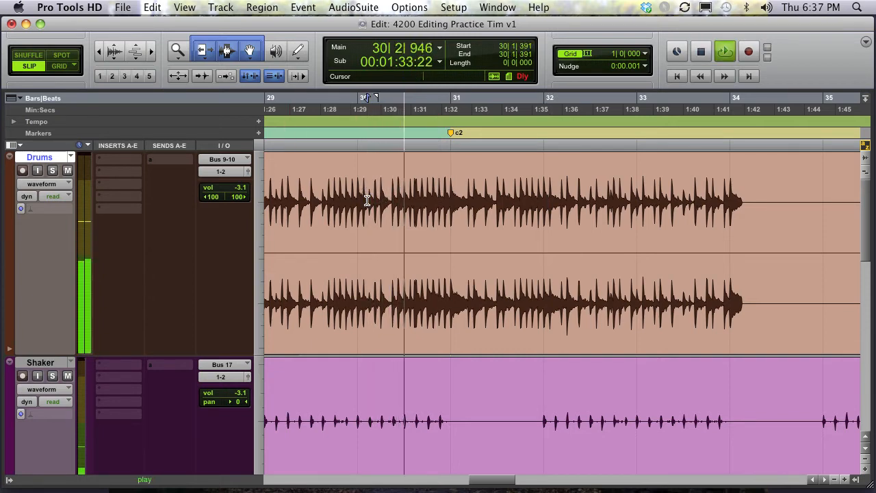
key(Down)
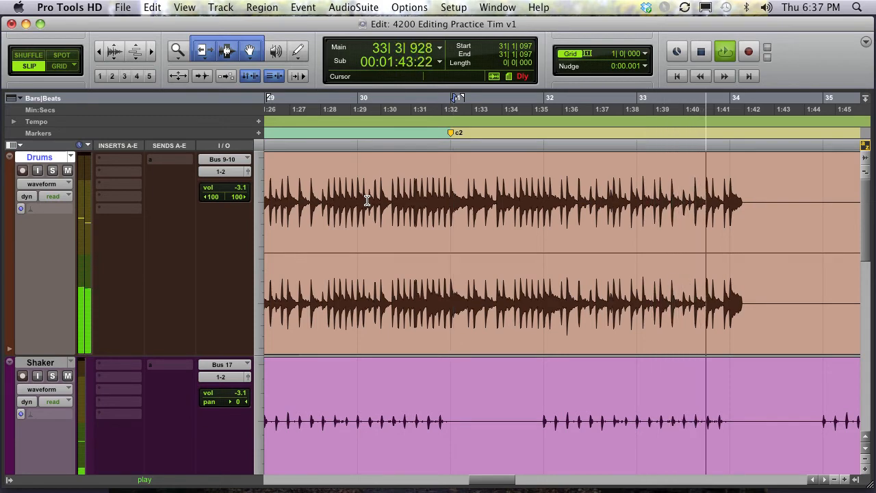
key(Up)
key(space)
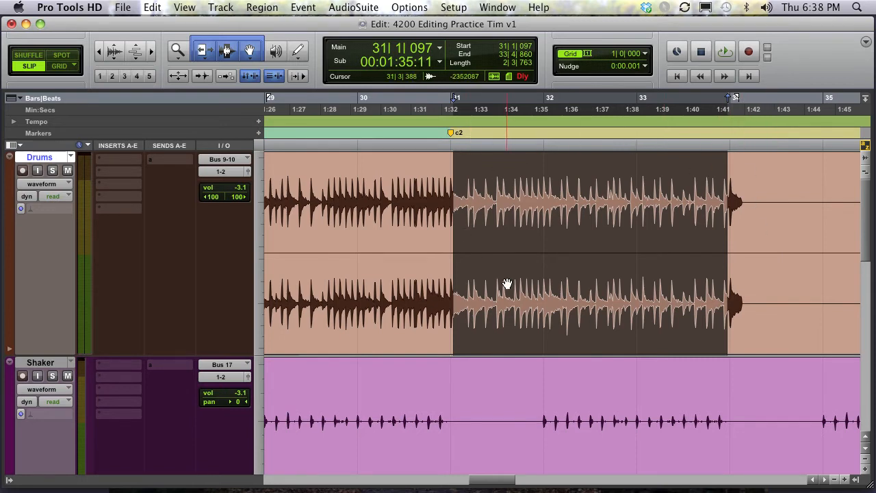
- Solo the Drums track and toggle Loop Playback on and off several times
click(52, 169)
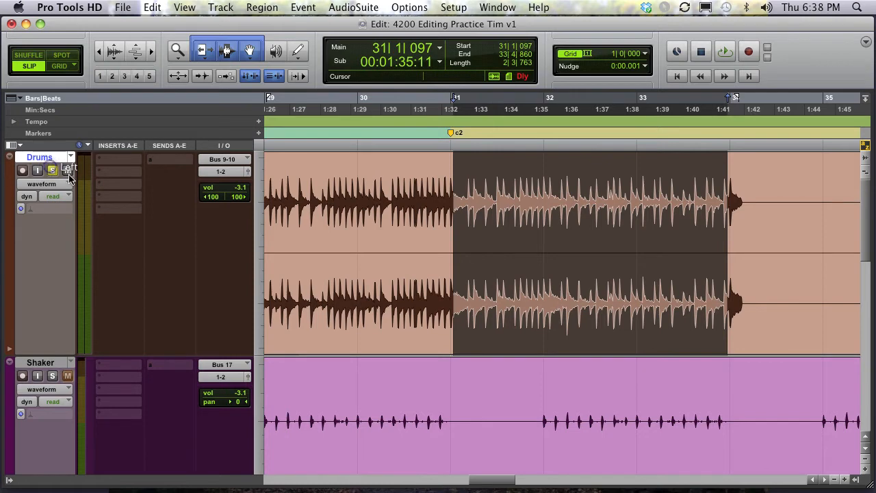
right_click(729, 55)
click(739, 100)
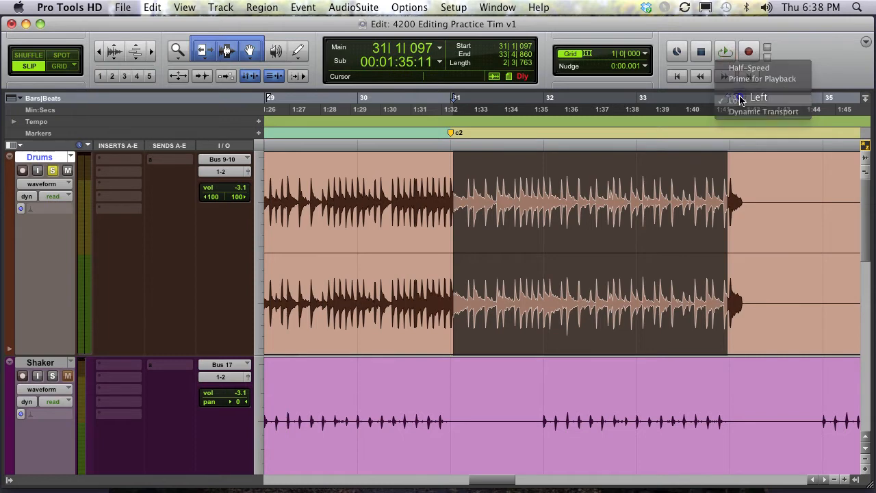
right_click(731, 56)
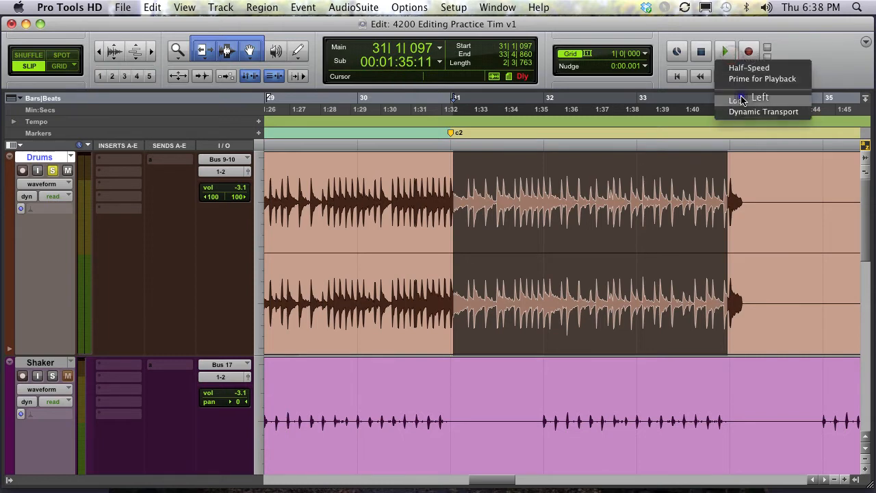
click(739, 100)
click(378, 7)
mouse_move(409, 6)
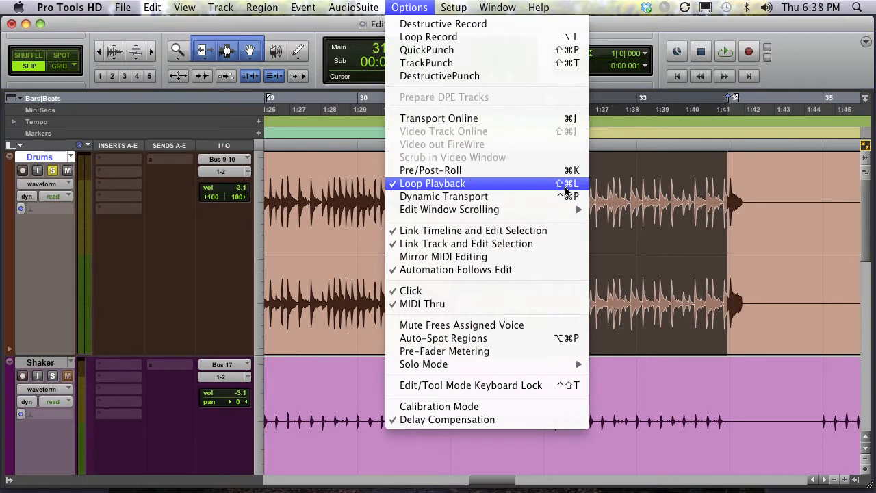
click(562, 185)
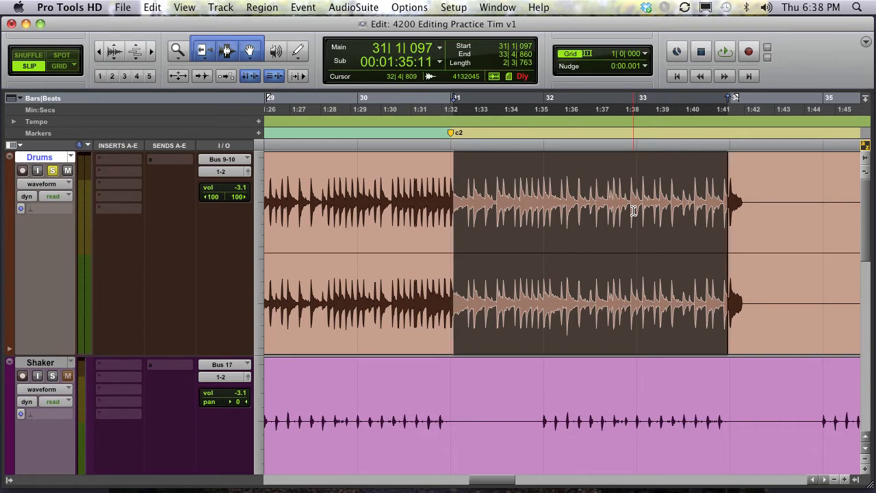
click(122, 7)
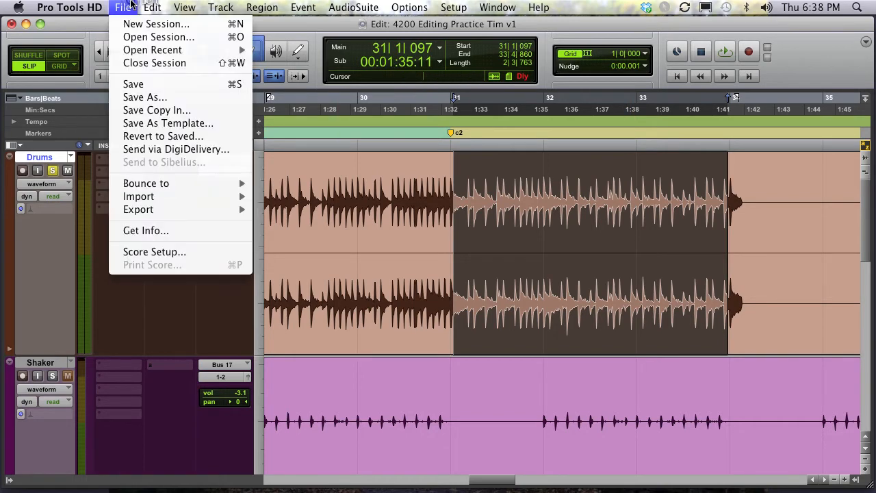
mouse_move(145, 4)
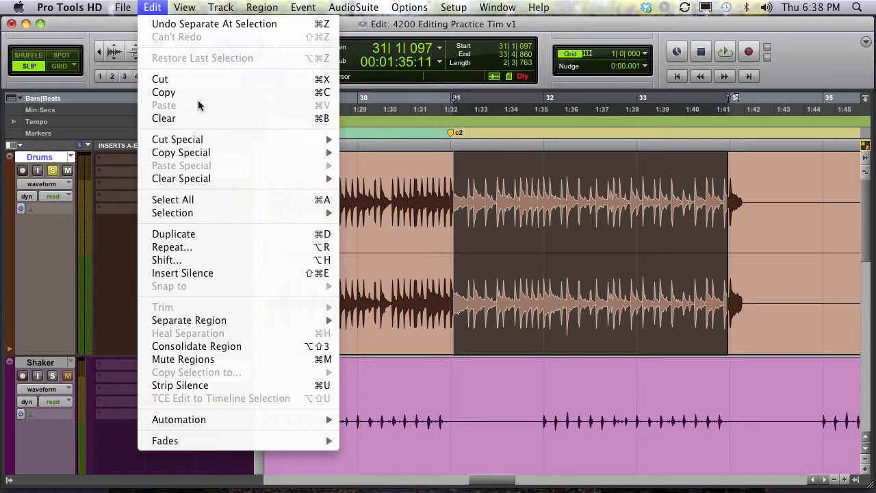
click(147, 6)
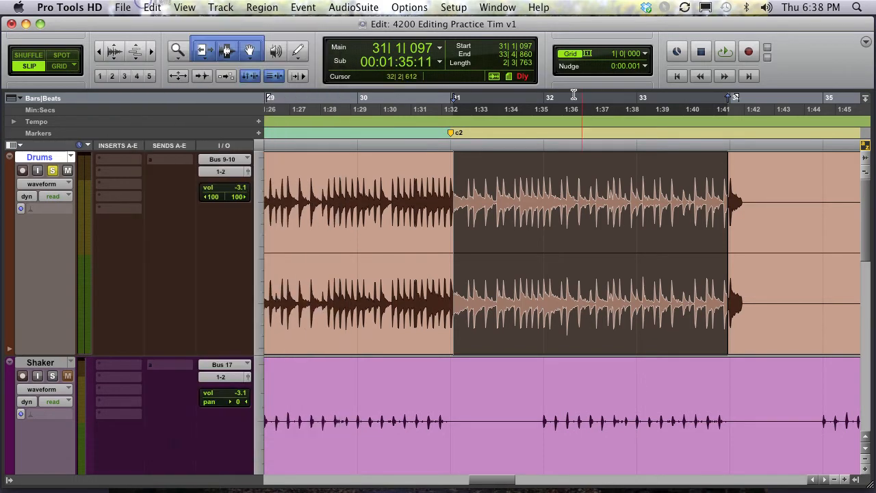
click(548, 416)
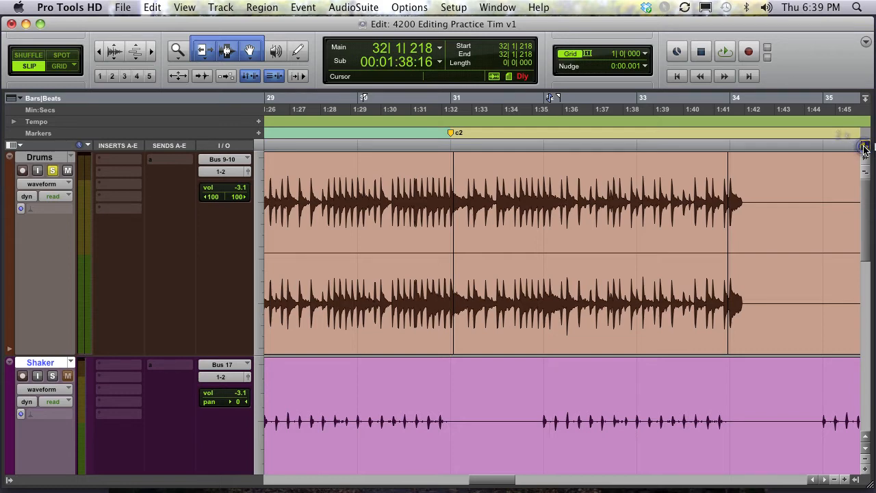
click(853, 477)
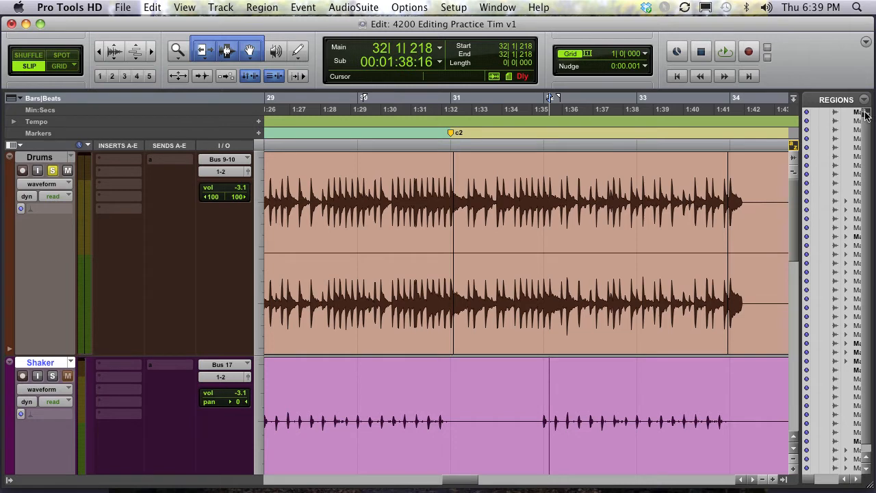
click(9, 479)
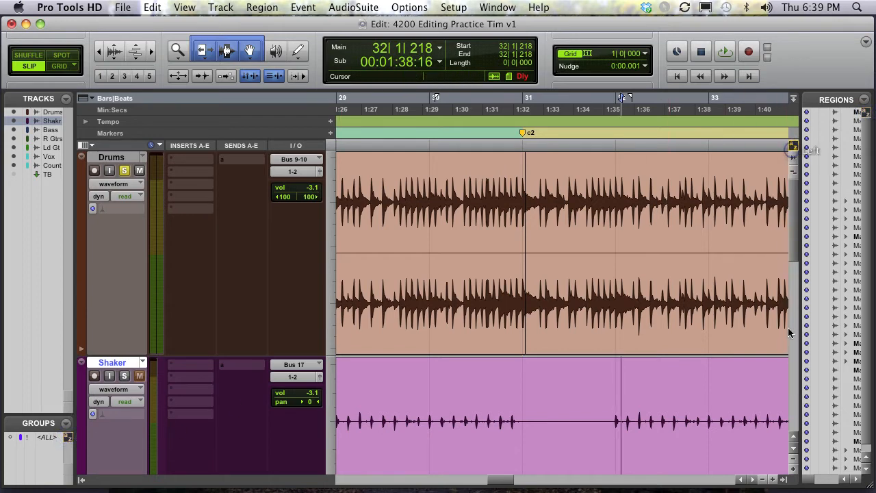
click(784, 478)
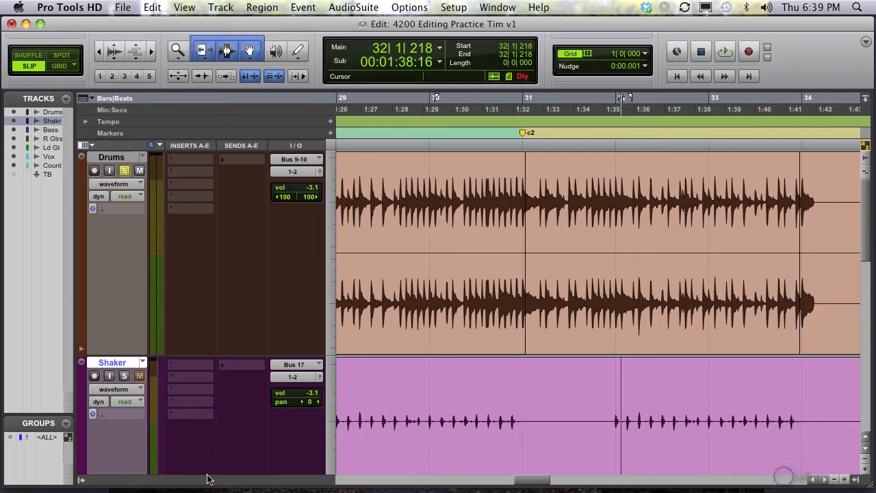
click(81, 479)
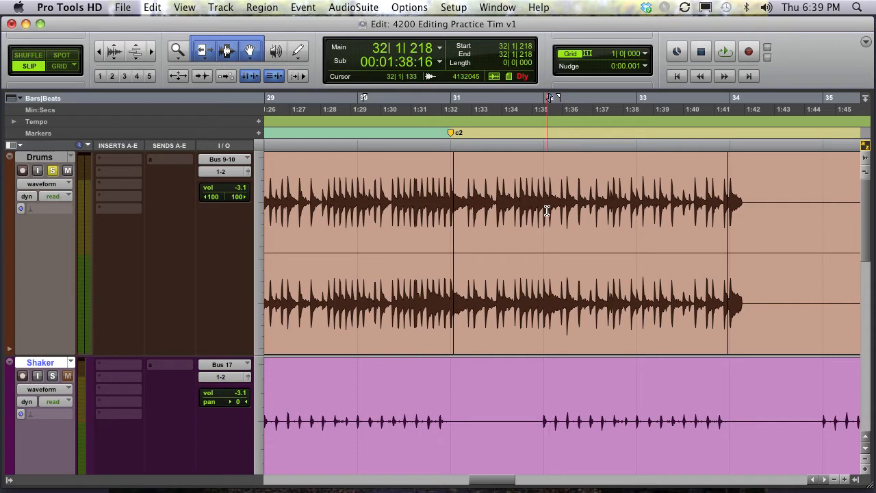
- Copy the Shaker section from about bar 31 beat 3 to bar 32 beat 3, paste it near bar 33 beat 2 and undo the paste
click(529, 367)
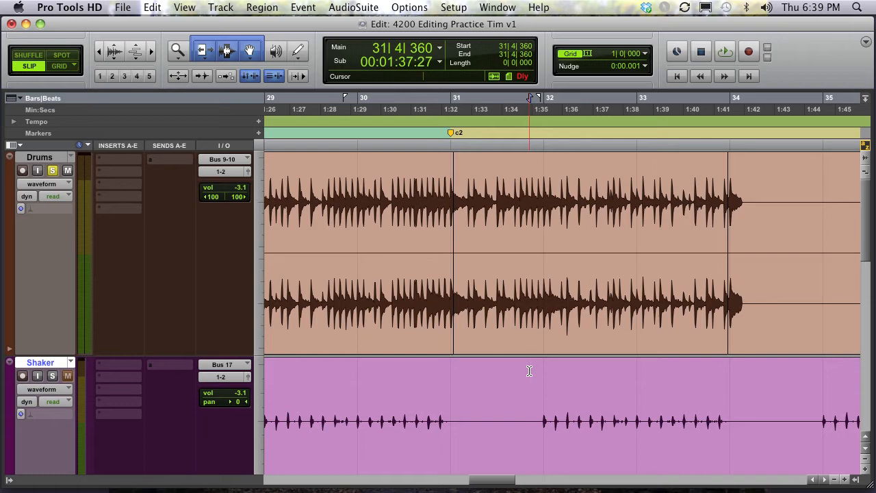
drag(519, 367, 606, 374)
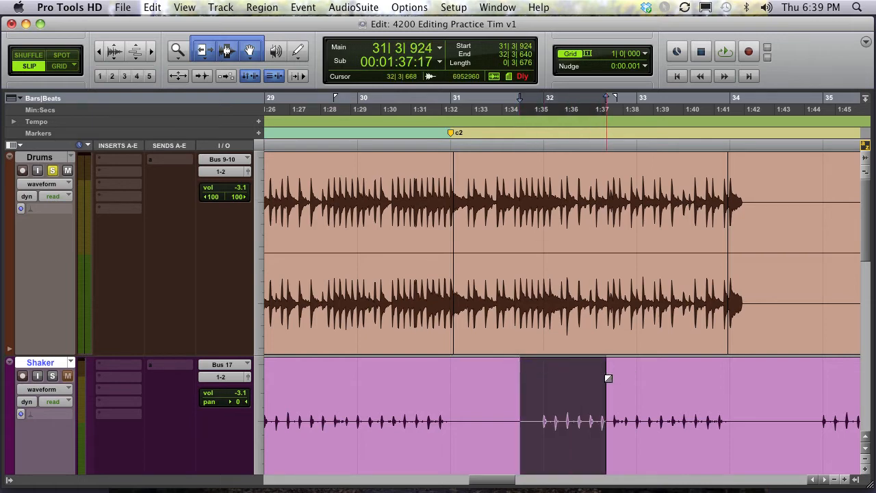
key(super+c)
click(666, 387)
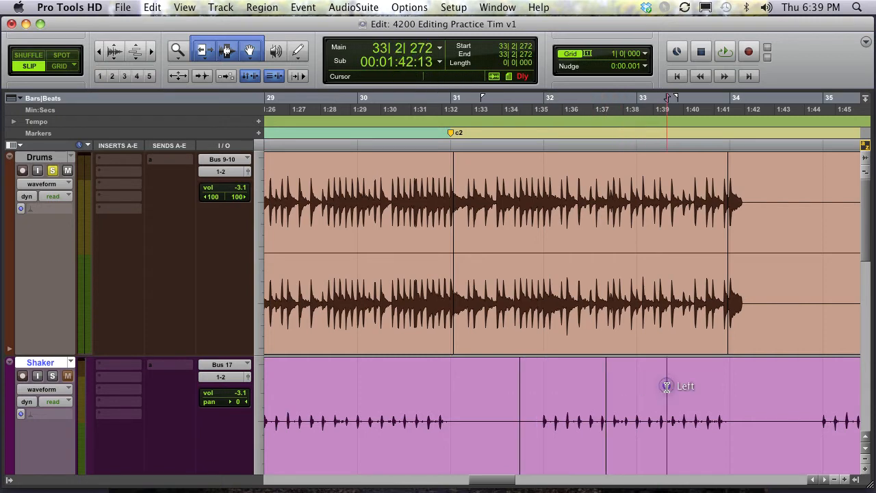
key(super+v)
key(super+z)
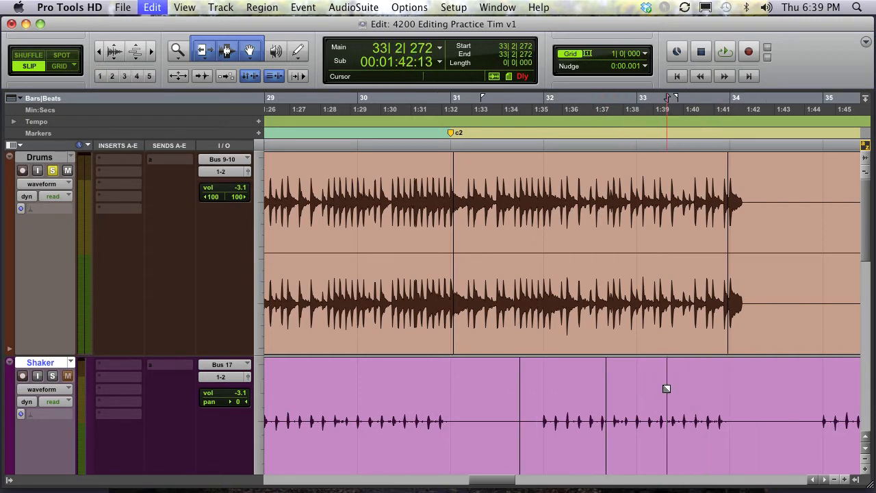
- Reselect the copied Shaker section, paste it near bar 33 beat 3 and undo that paste
click(555, 464)
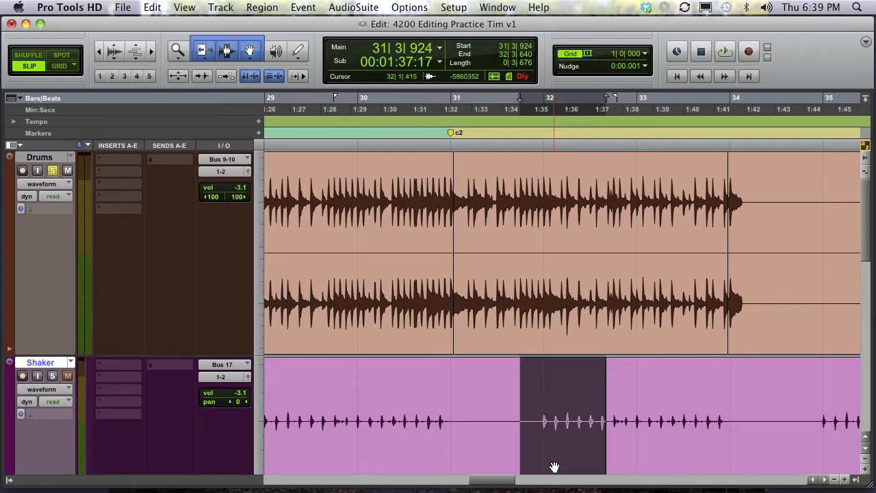
click(687, 388)
key(super+v)
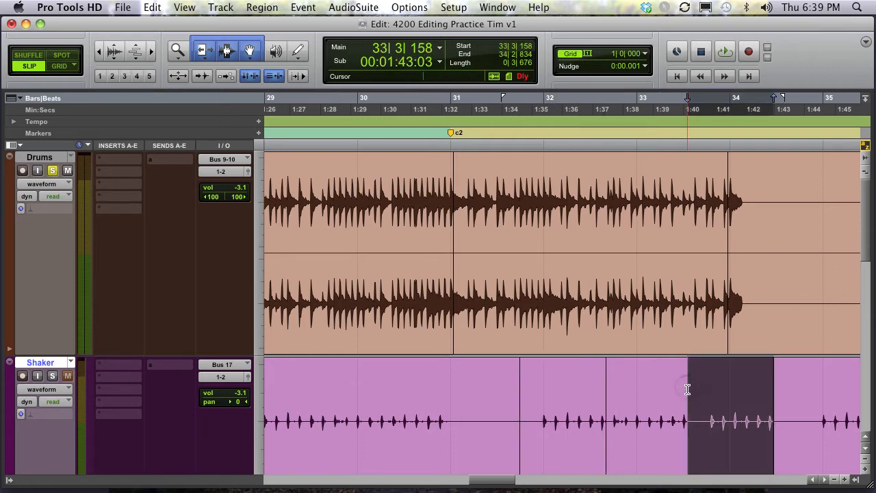
key(super+z)
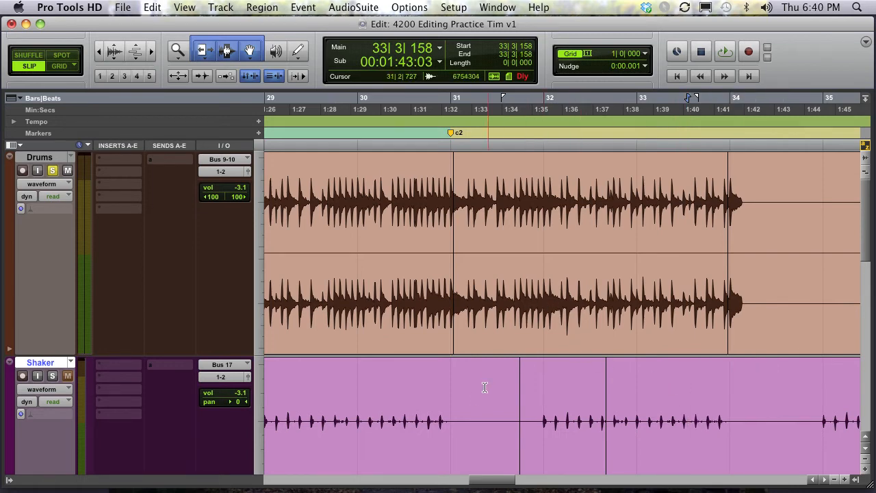
- Select a Shaker range from bar 31 to bar 33, then select the Drums region starting at bar 31
drag(464, 401, 708, 399)
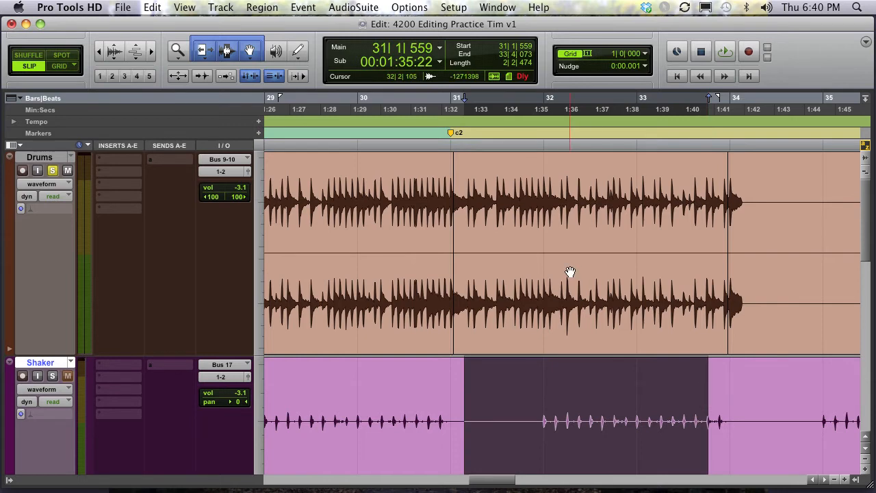
click(540, 252)
double_click(540, 253)
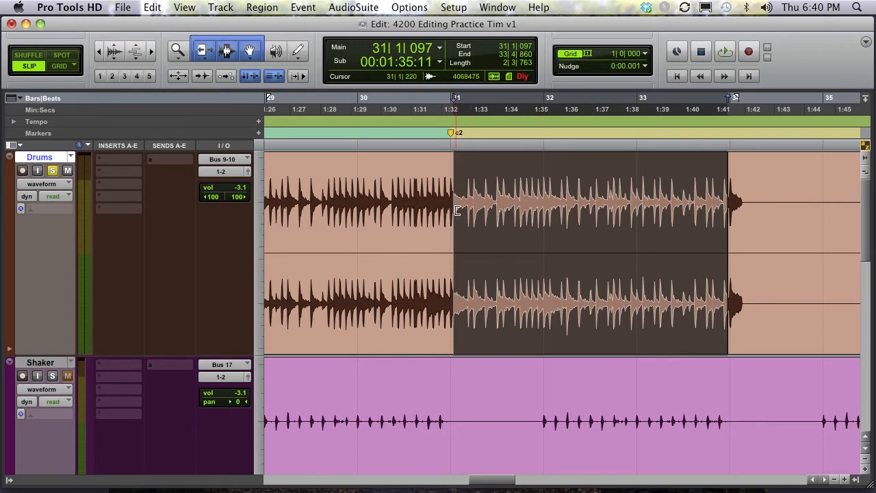
click(409, 197)
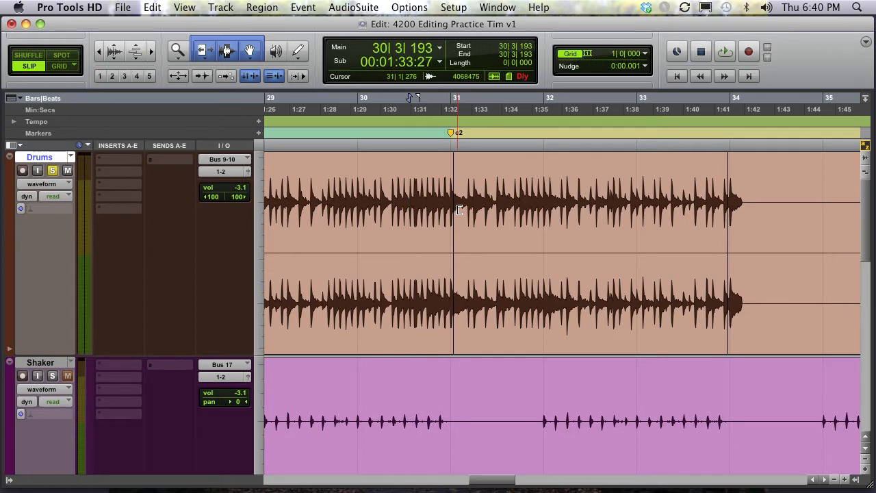
click(534, 272)
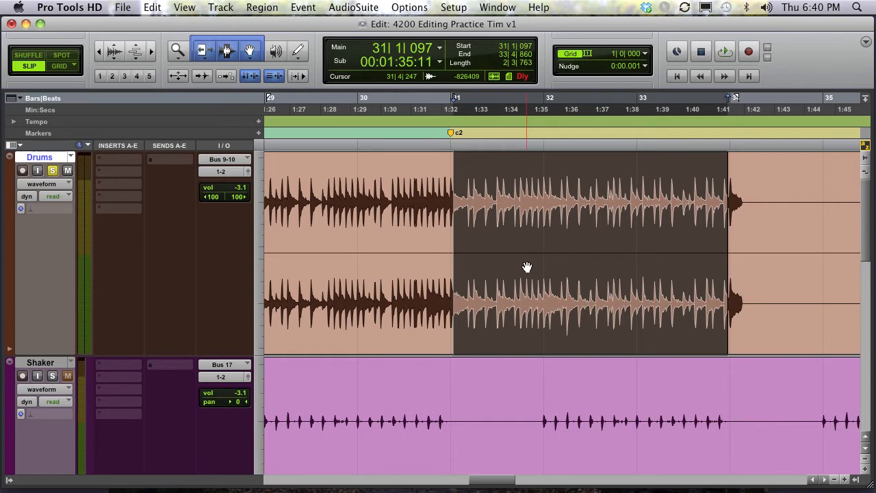
- Select and move a separated piece of the Shaker region between bars 31 and 32
click(506, 430)
drag(504, 401, 613, 402)
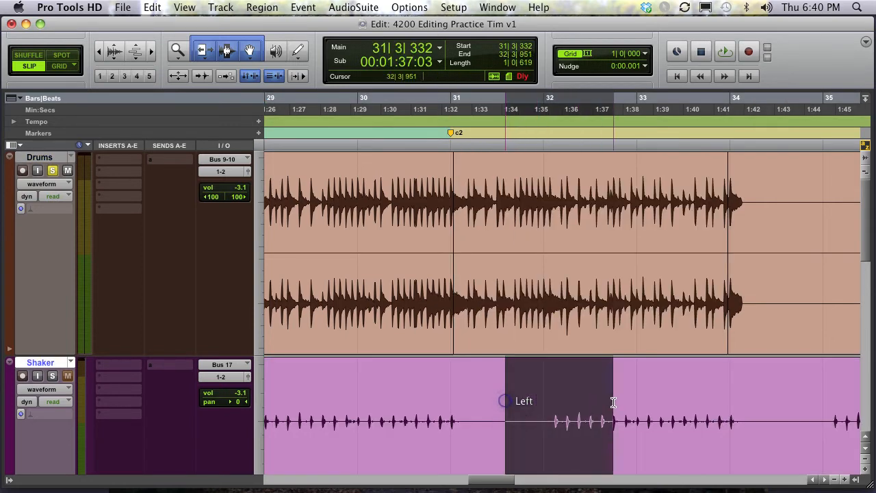
drag(471, 401, 518, 401)
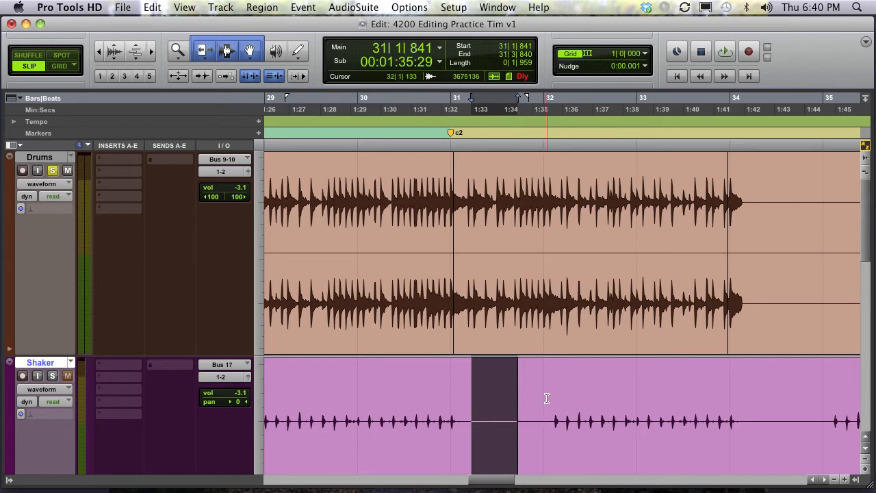
- Heal the Shaker separations across a selection from about bar 30 beat 4 to bar 32 beat 1, then undo the heal
click(546, 397)
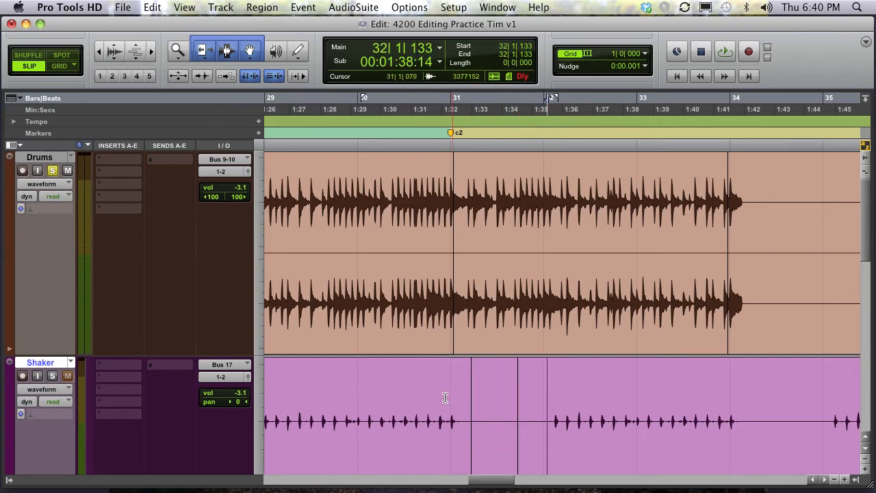
drag(443, 397, 555, 397)
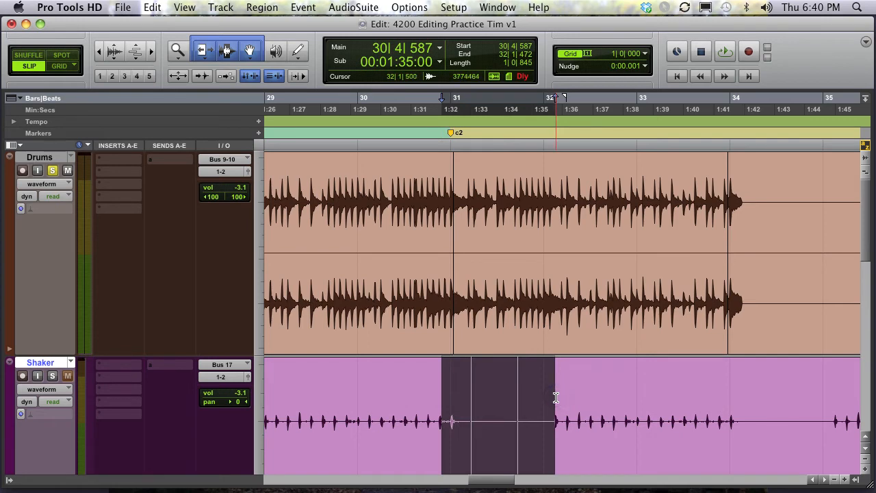
key(super+h)
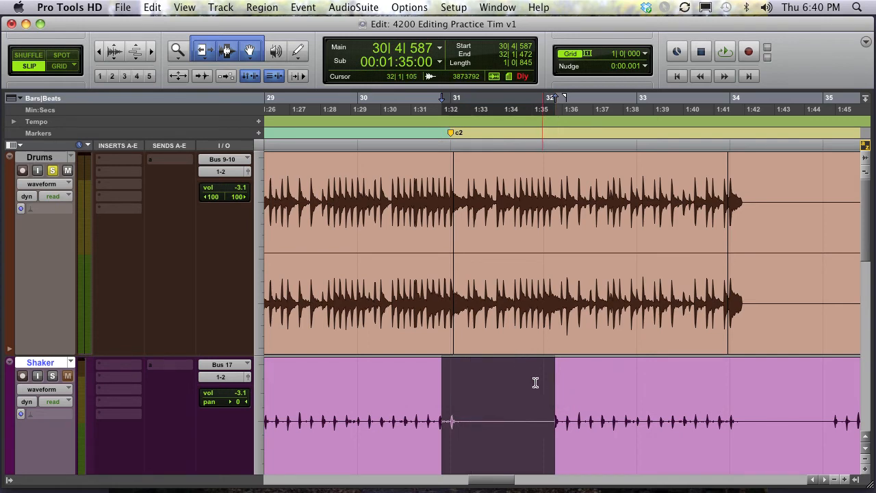
click(488, 383)
key(super+z)
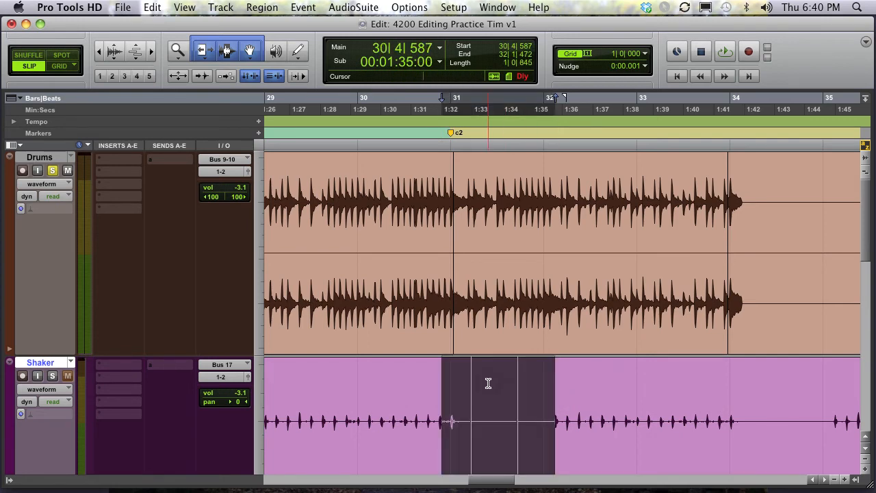
- Heal the Shaker separations across a selection from about bar 30 beat 4 to bar 32 beat 2
click(158, 8)
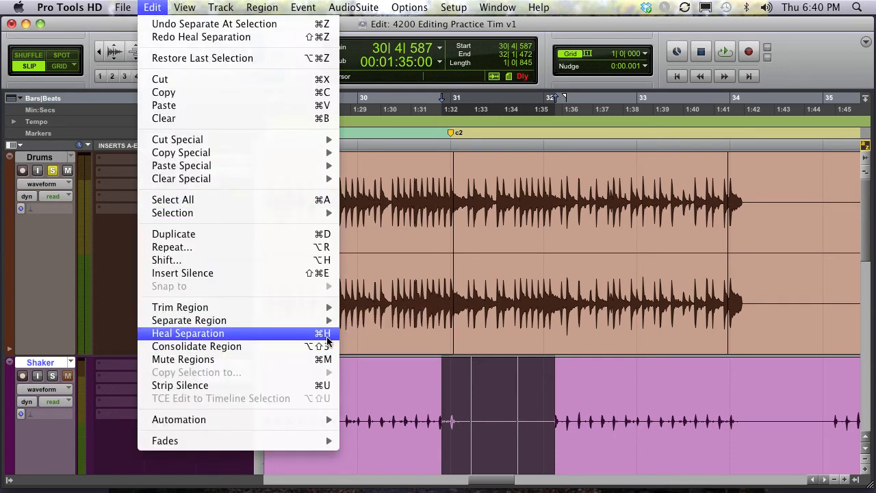
click(637, 384)
drag(587, 392, 431, 393)
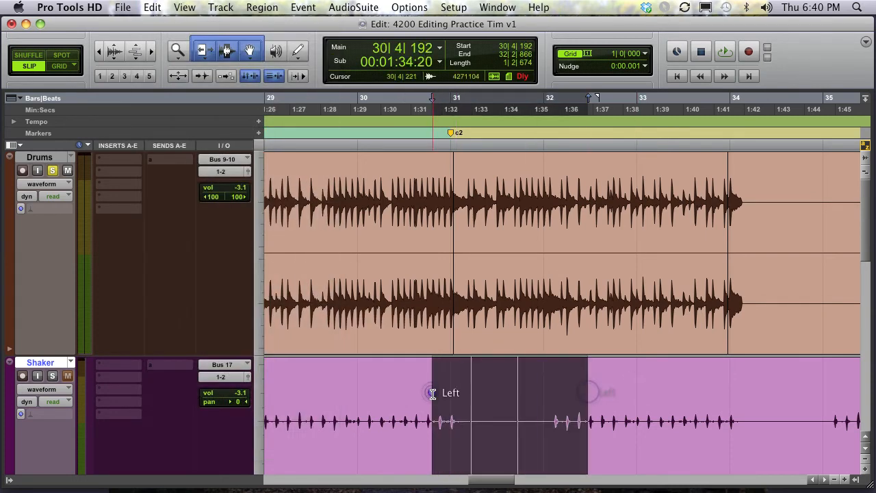
key(super+h)
- Delete the Drums audio from about bar 31 to bar 34 and undo the deletion
click(544, 244)
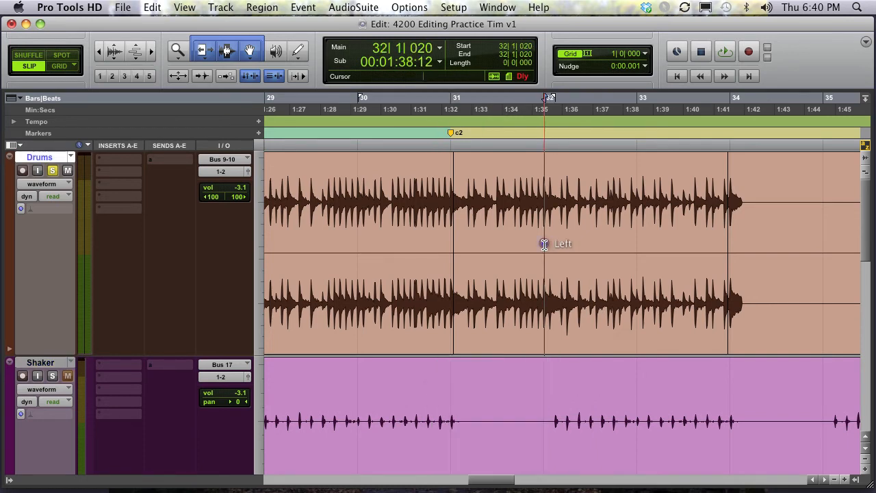
drag(441, 194, 778, 207)
key(Delete)
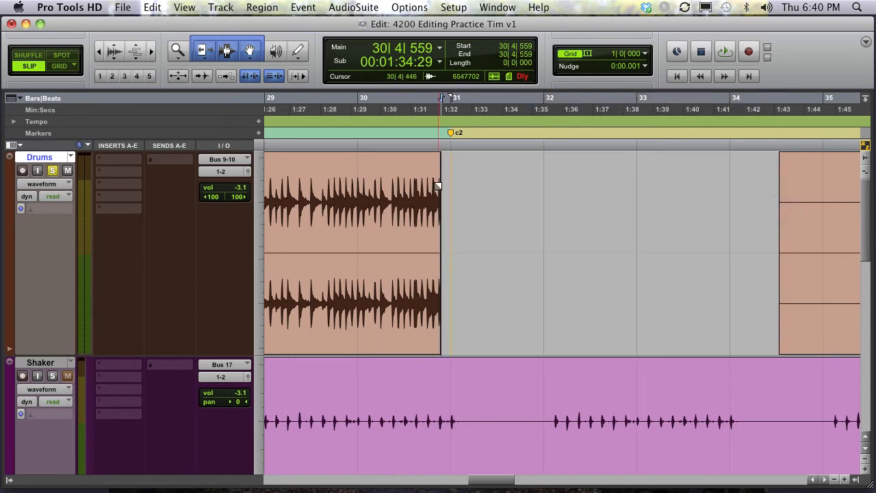
key(super+z)
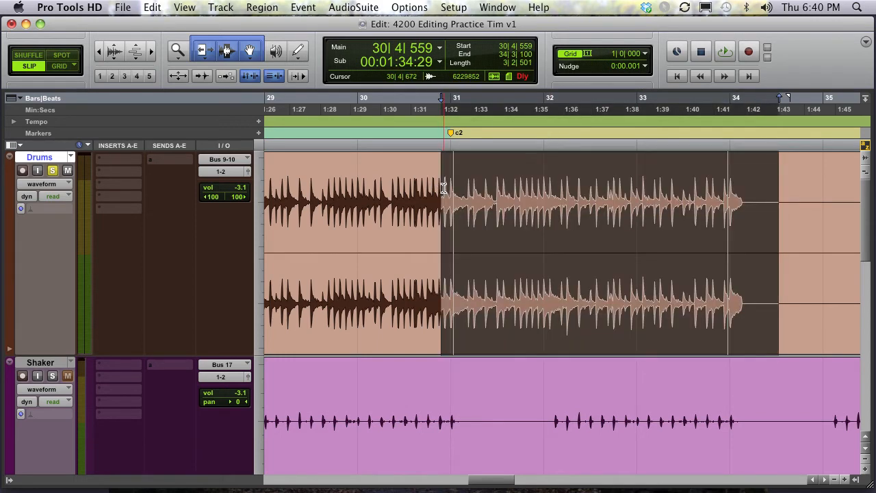
- Play the Drums from about bar 30 beat 3 and mark a selection on the fly from about bar 30 beat 4 to bar 34
click(425, 182)
key(space)
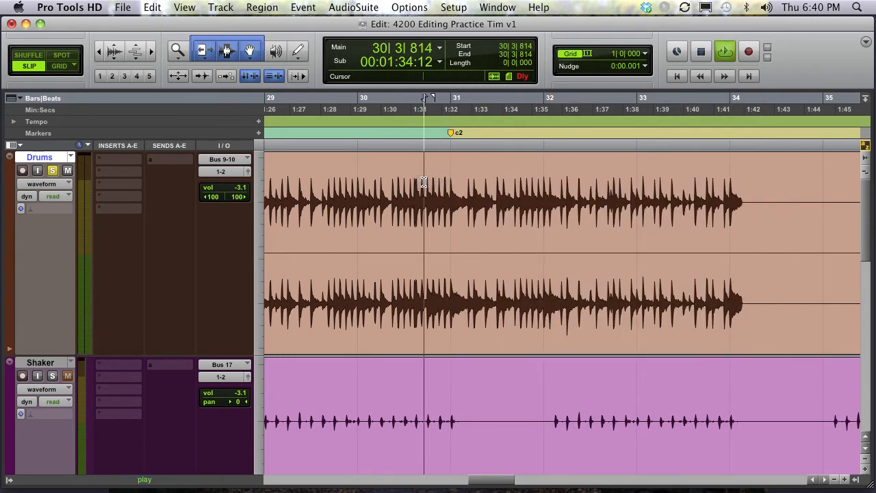
key(Down)
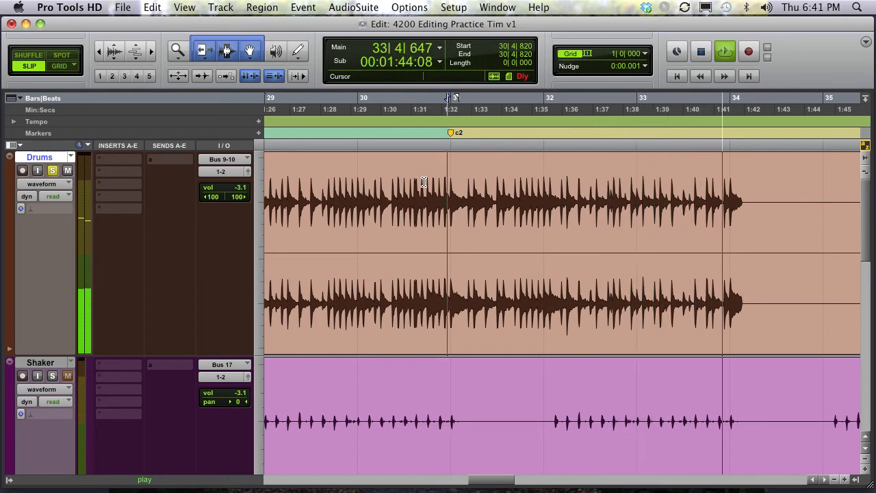
key(Up)
key(space)
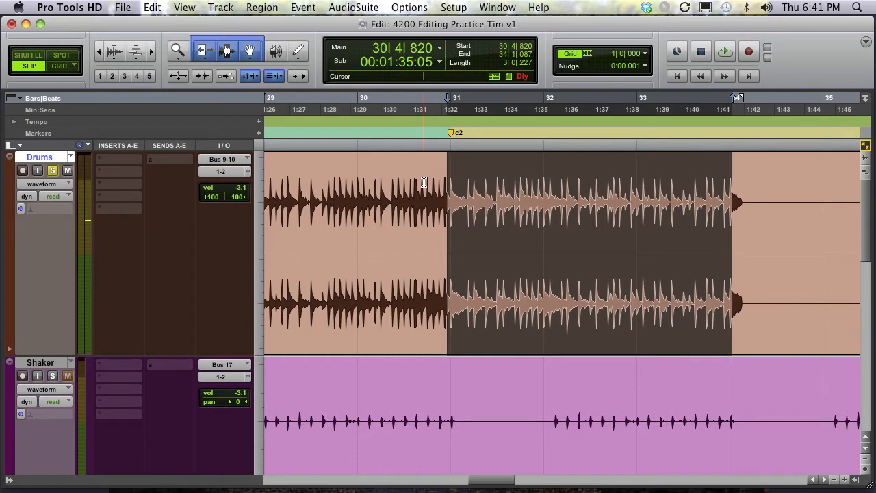
- Zoom in on the start of the Drums selection near bar 31, then zoom to fit the whole selection and play it
click(799, 196)
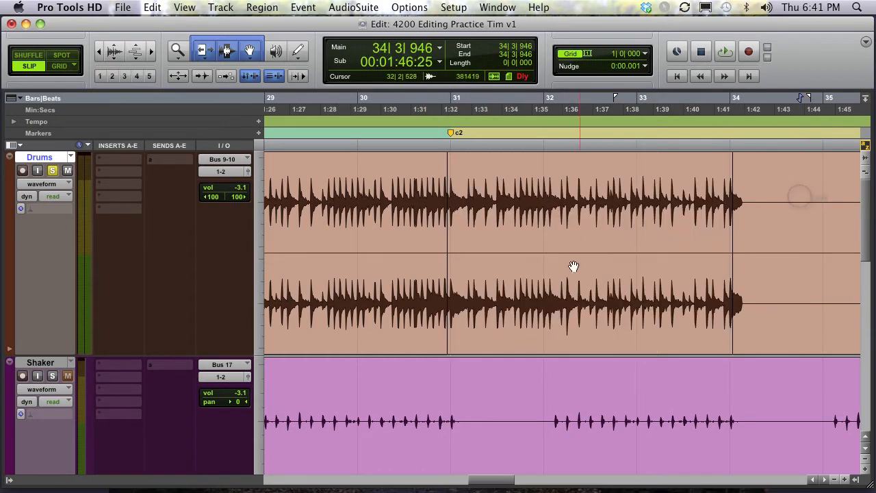
click(563, 293)
key(super+bracketright)
key(super+bracketright)
key(super+bracketright)
key(super+bracketright)
key(super+bracketright)
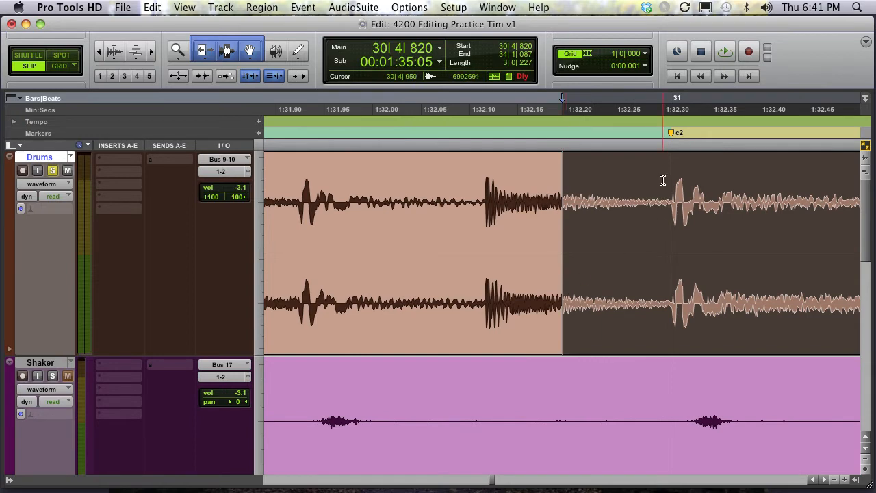
click(629, 182)
click(671, 306)
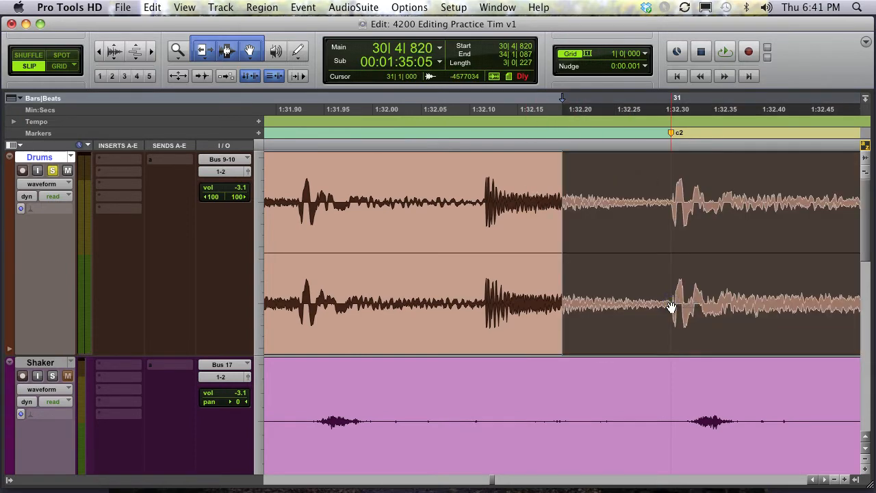
key(alt+f)
key(space)
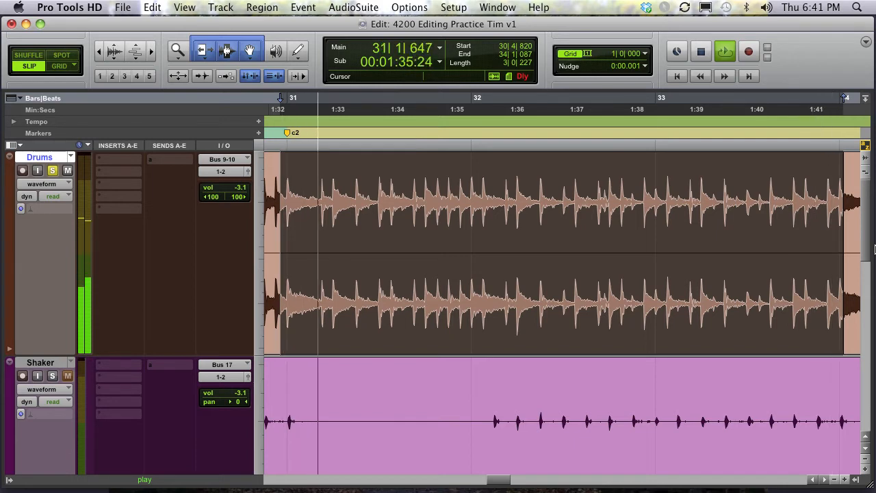
- Stop playback and place the insertion point on the Drums track near the bar 31 downbeat, zooming in to check it
key(space)
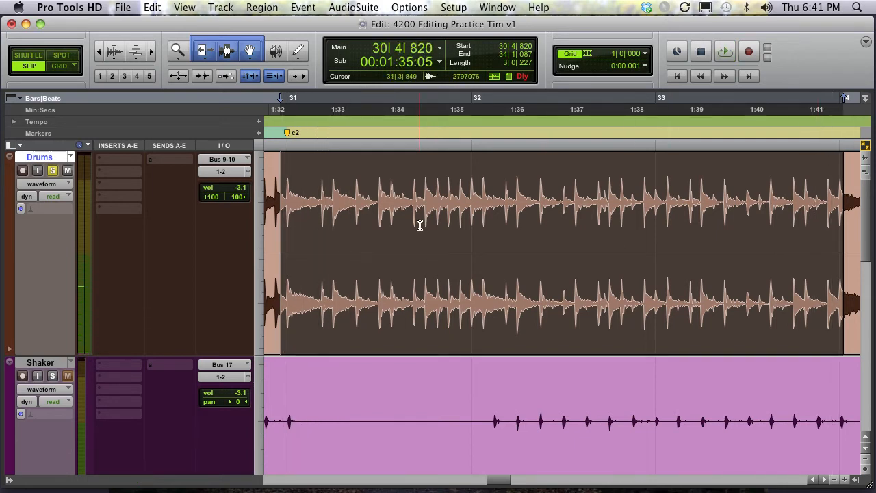
scroll(419, 225, up, 10)
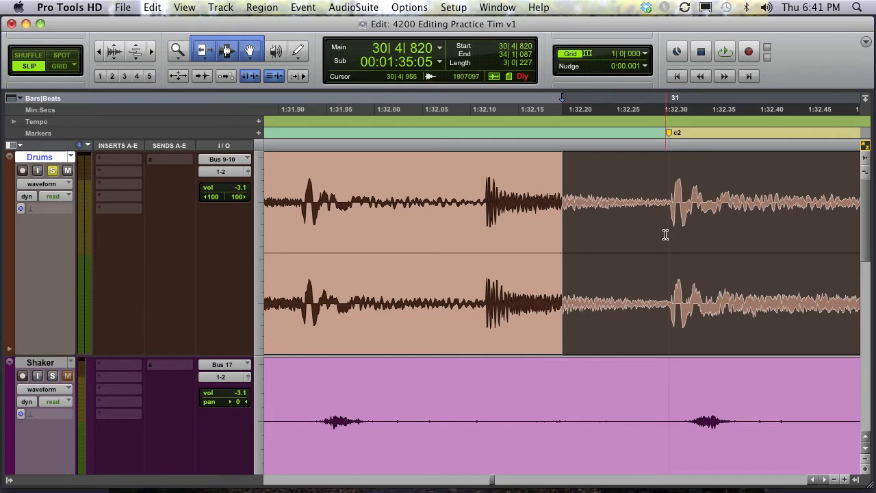
click(667, 188)
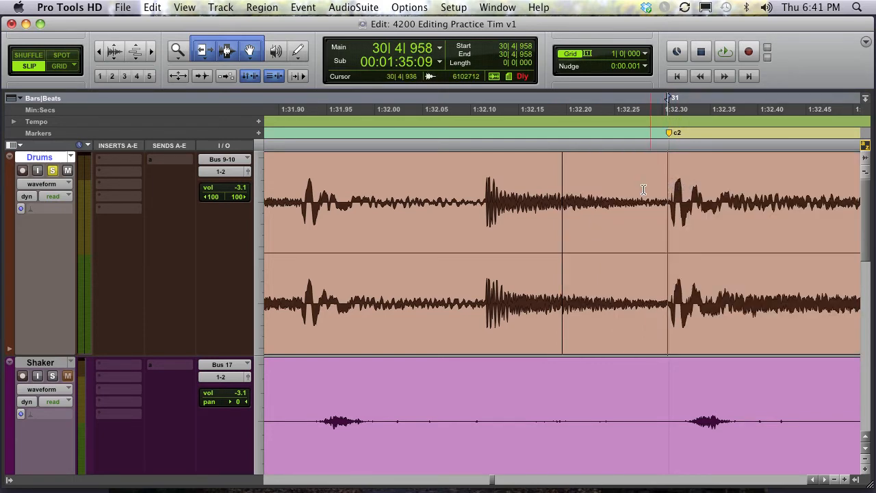
click(669, 191)
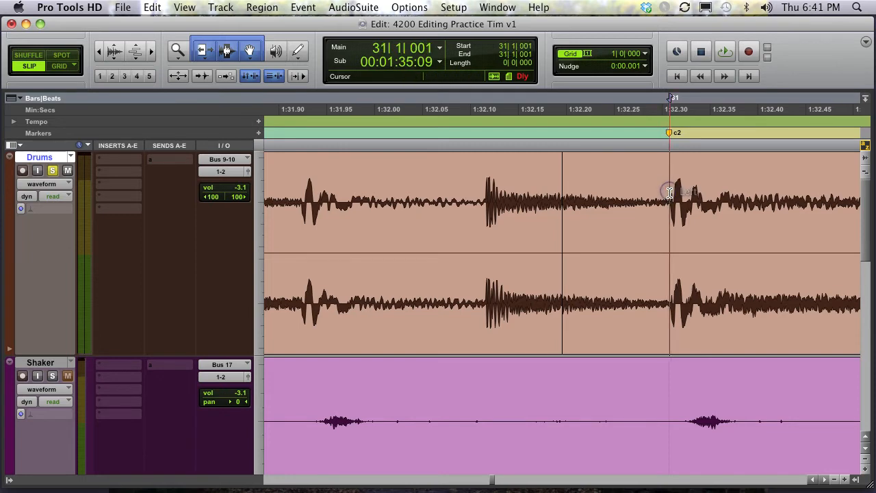
click(675, 190)
click(672, 191)
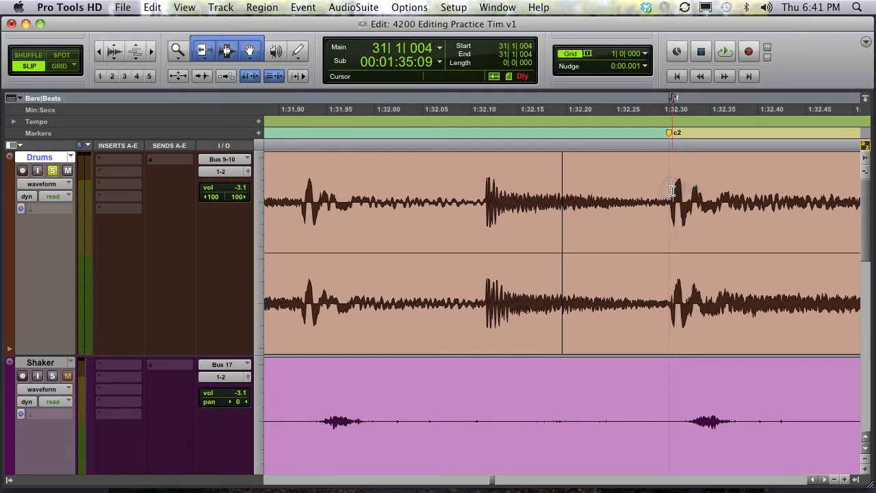
key(r)
key(r)
key(r)
key(r)
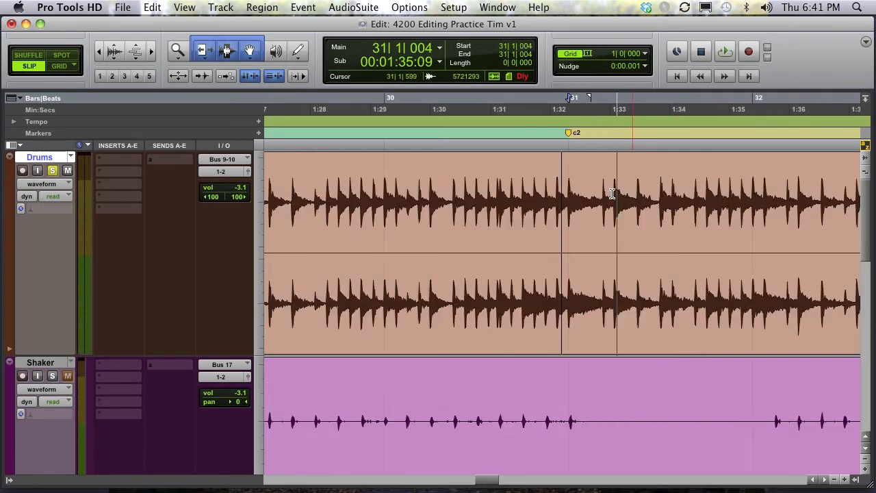
- Switch to the Selector tool and set the Drums insertion point at bar 31 beat 1, zooming in to inspect it
key(F7)
click(568, 214)
click(565, 212)
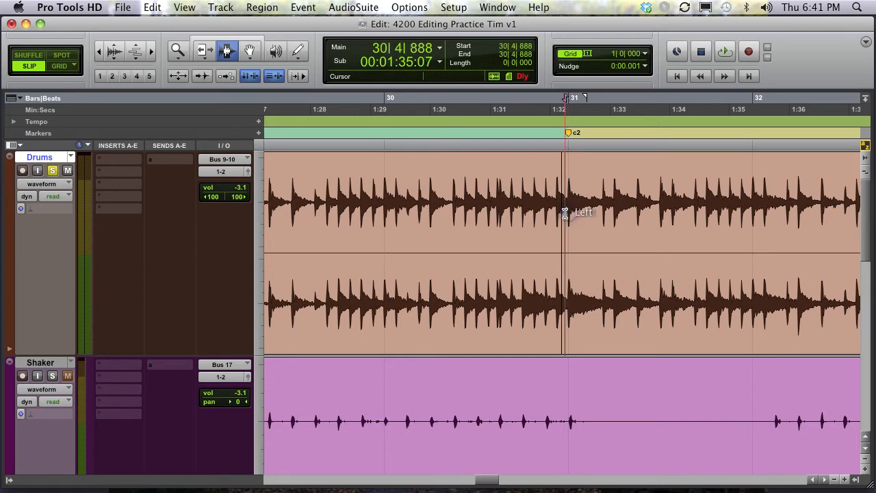
click(568, 213)
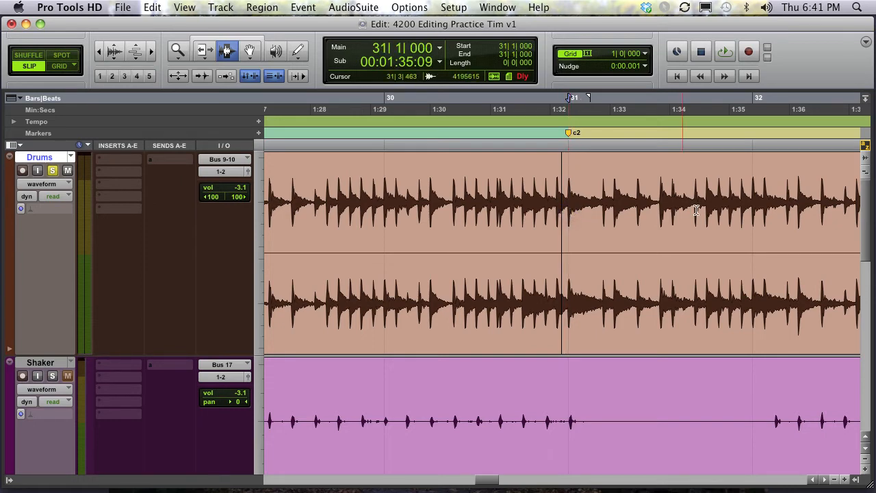
key(t)
key(t)
key(t)
key(t)
key(t)
key(t)
key(t)
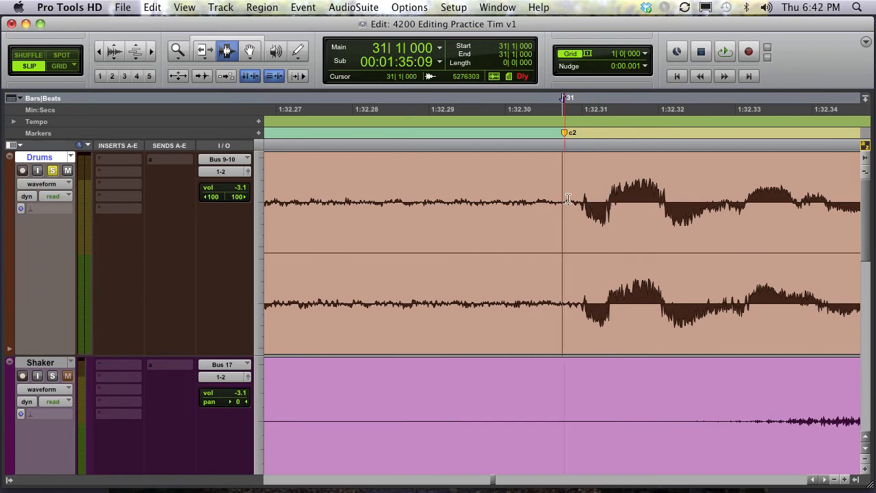
key(r)
key(r)
key(r)
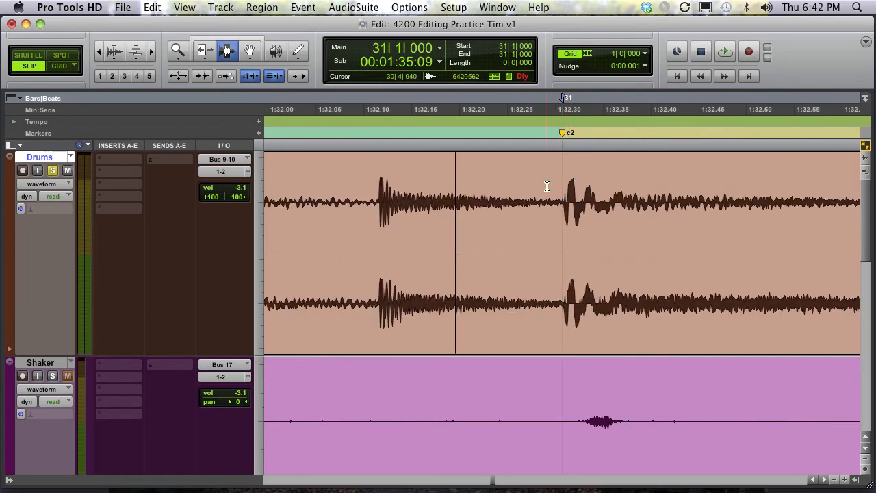
- Enable Tab to Transients and tab from about bar 30 beat 4 to the next drum transient at bar 31
click(207, 77)
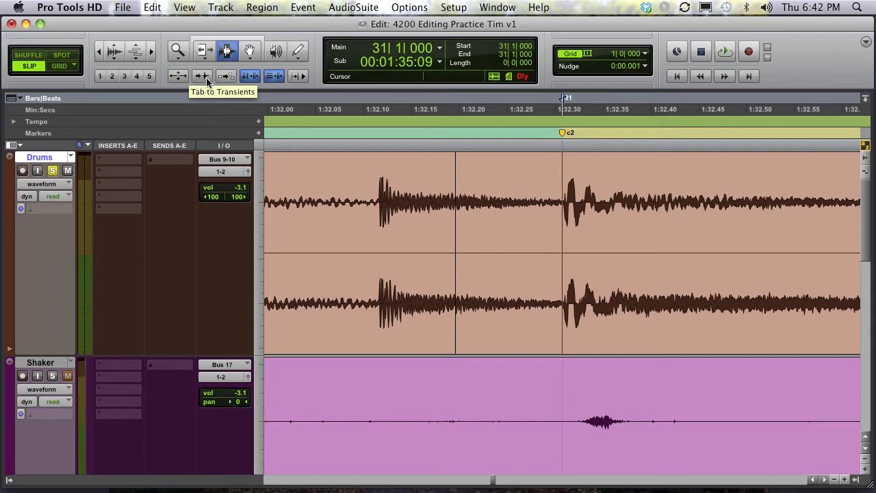
click(516, 179)
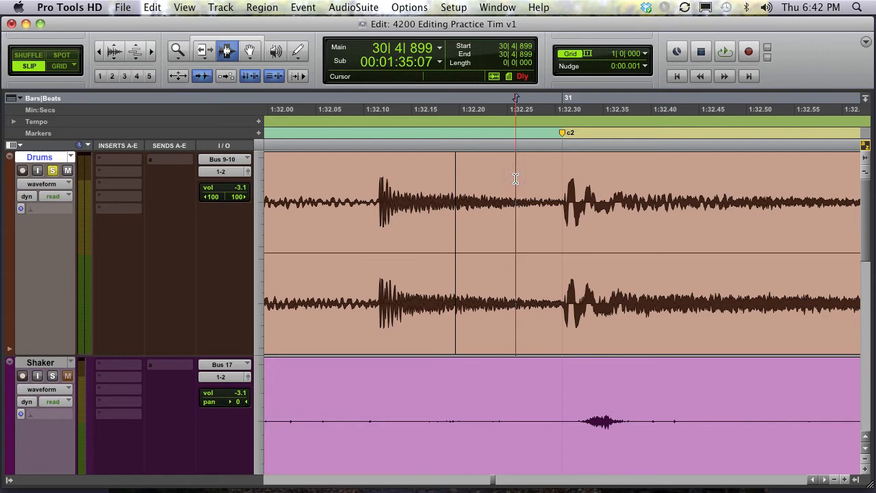
key(Tab)
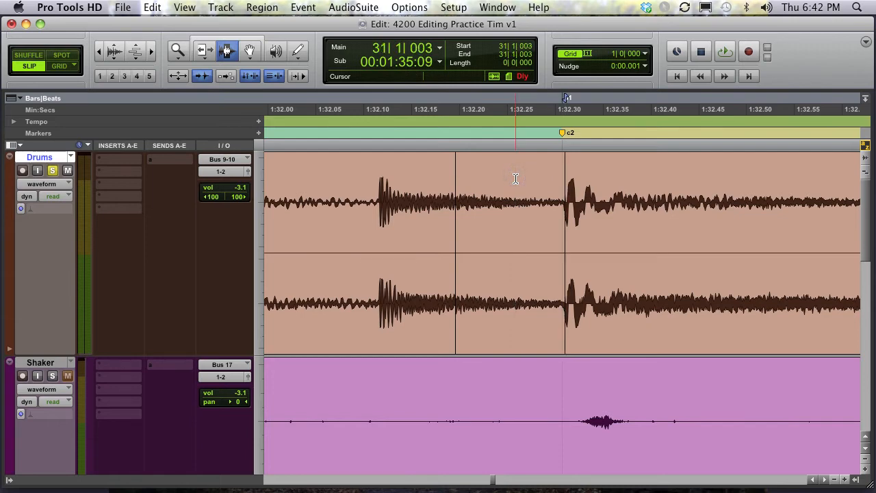
- Select the Drums audio from the transient at bar 31 to about bar 34 beat 1 using transient tabbing
drag(527, 183, 404, 189)
key(super+h)
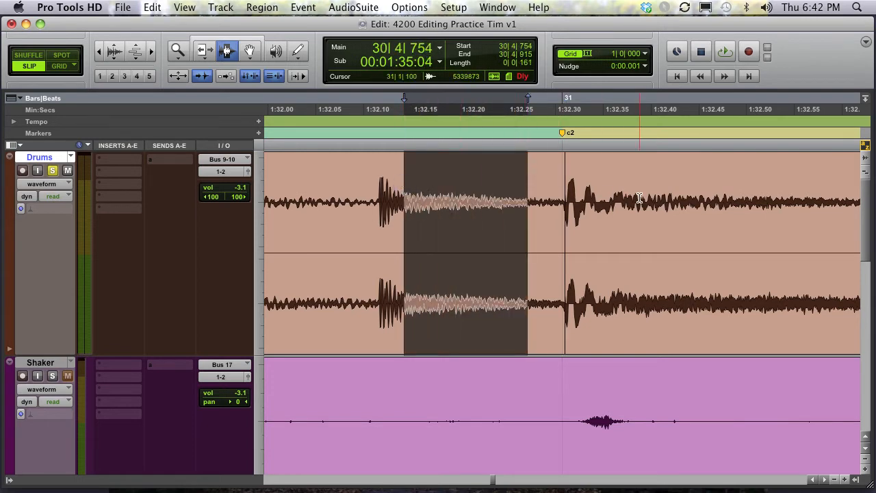
key(Tab)
key(shift+Tab)
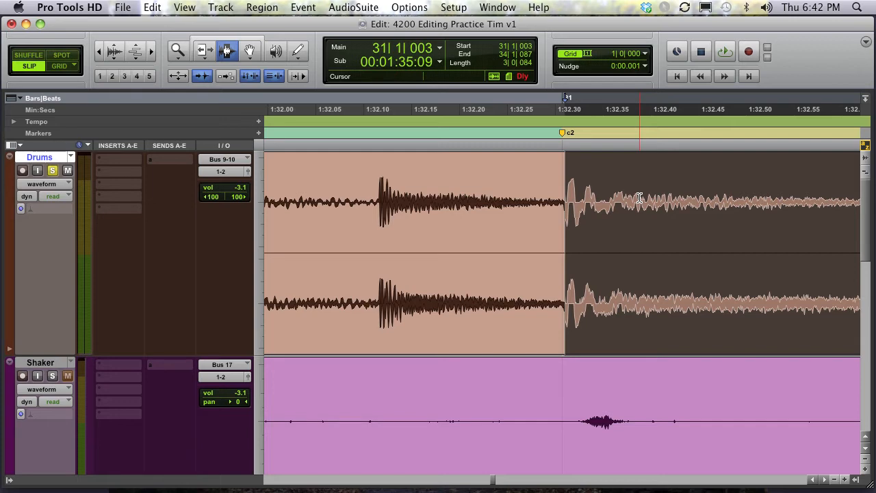
- Zoom to fit the Drums selection and play it back
key(alt+f)
key(space)
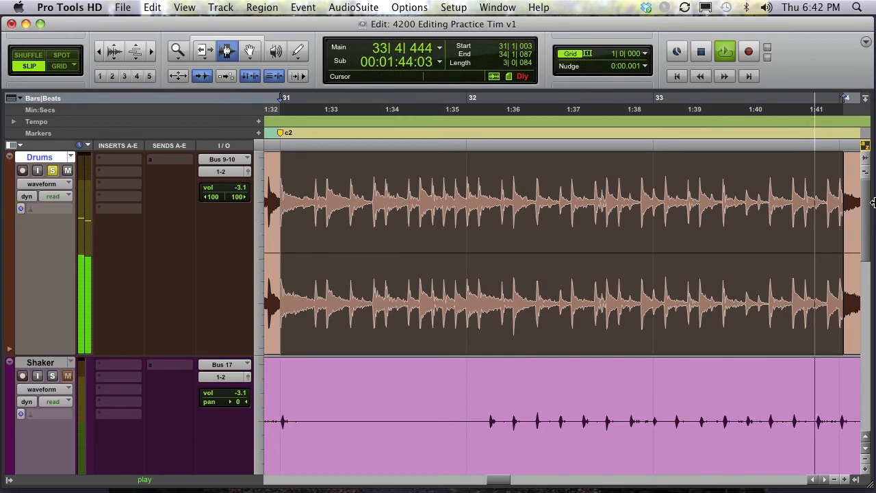
key(space)
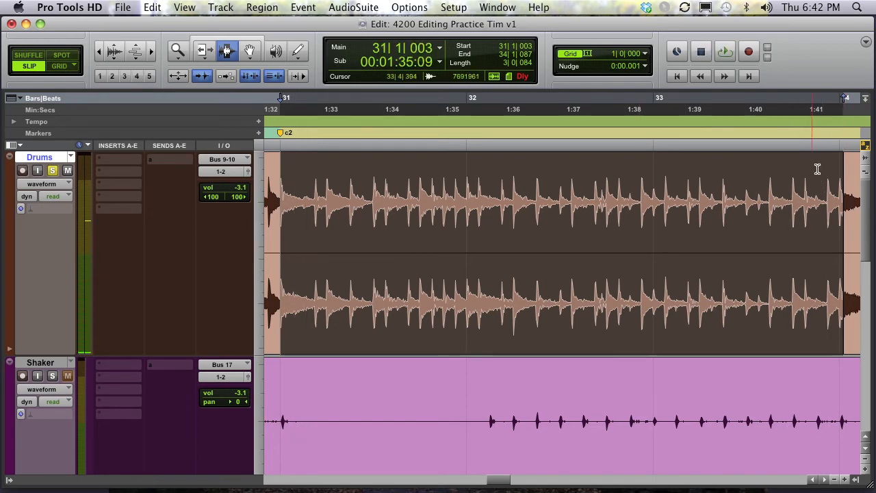
- Place the Drums insertion point just before the bar 34 downbeat, zooming in on the transient there
click(830, 174)
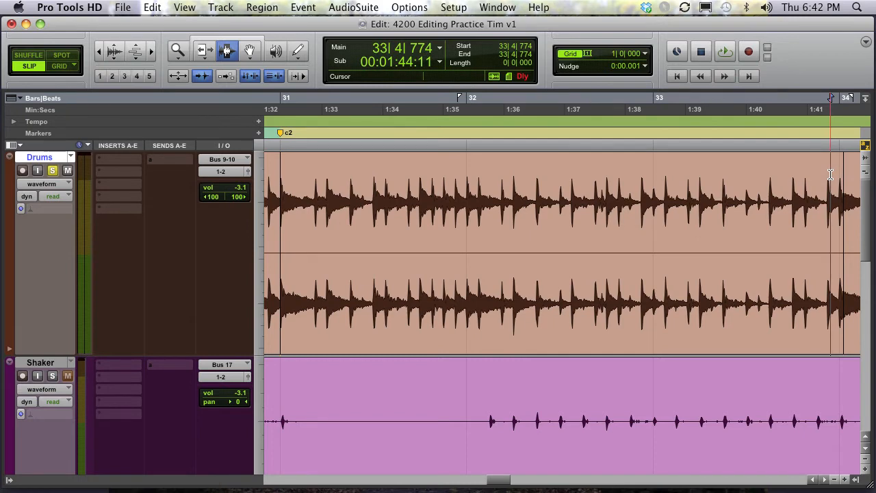
key(t)
key(t)
key(t)
key(t)
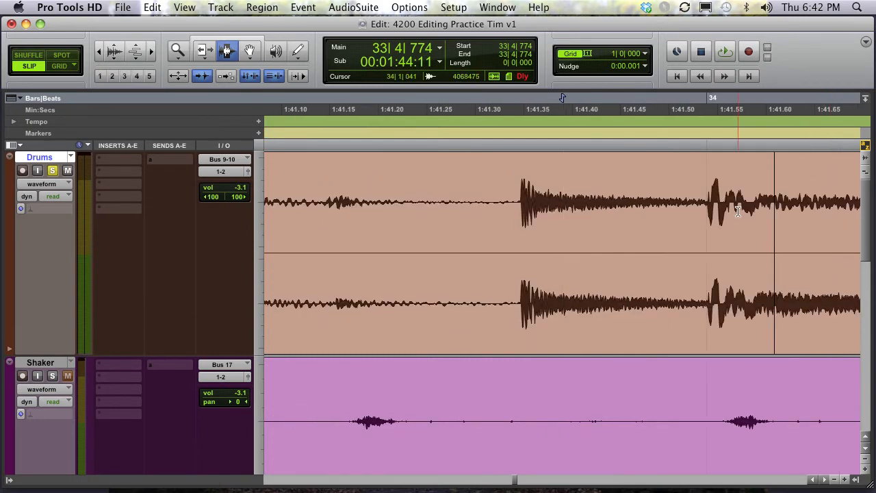
scroll(738, 211, right, 5)
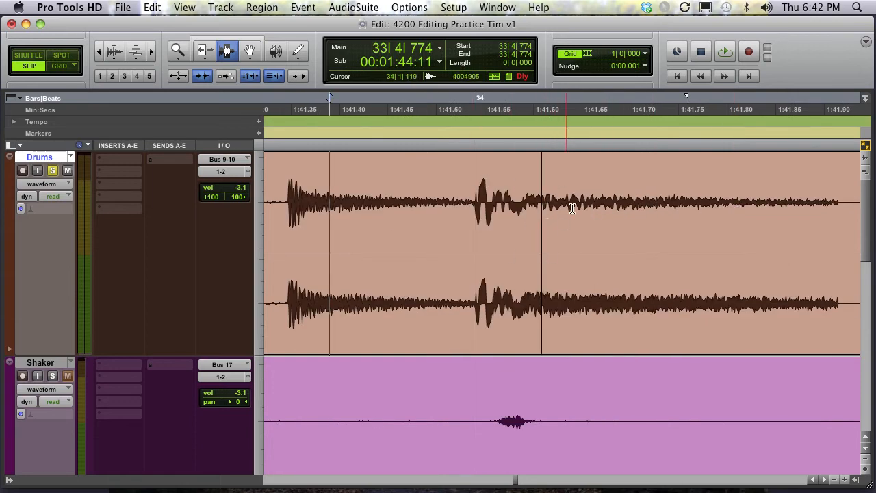
click(472, 204)
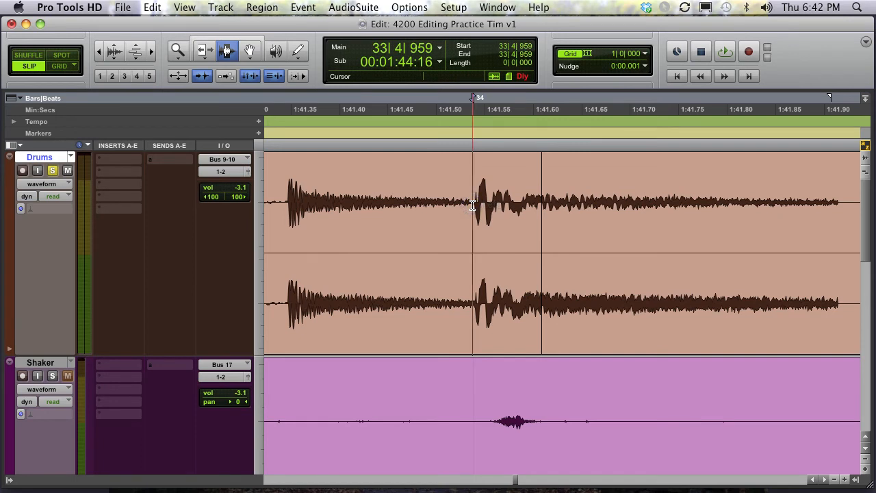
click(474, 203)
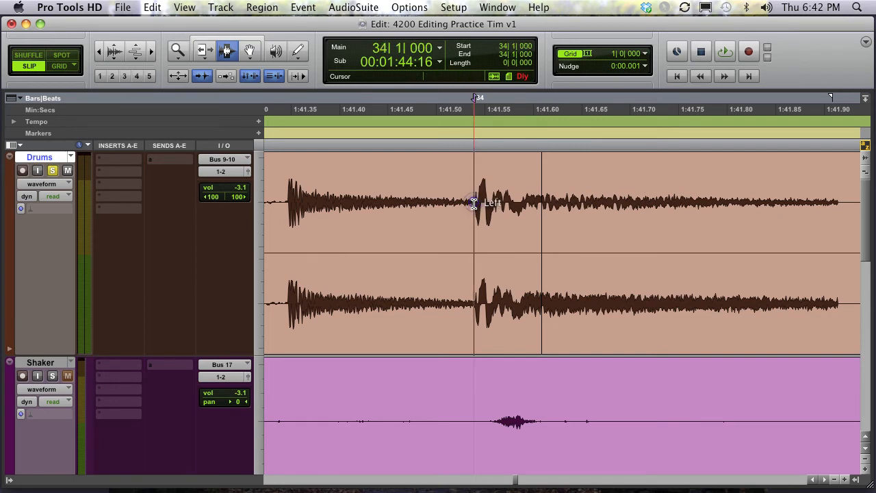
click(357, 199)
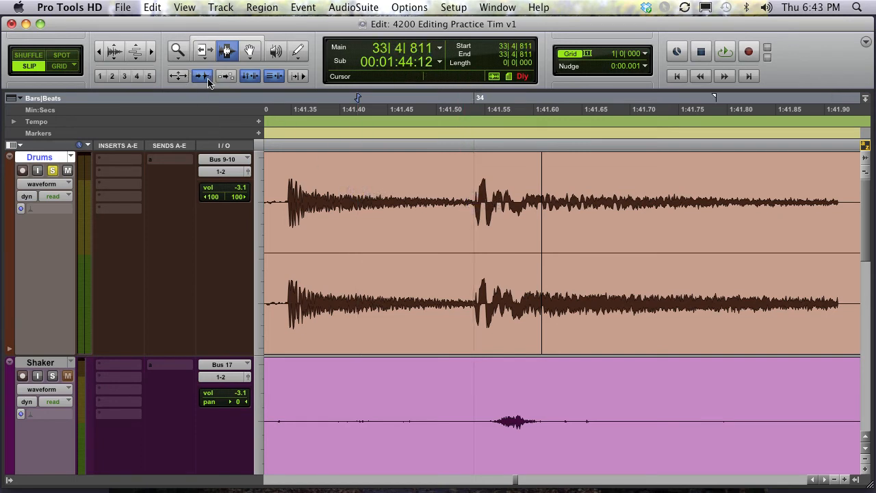
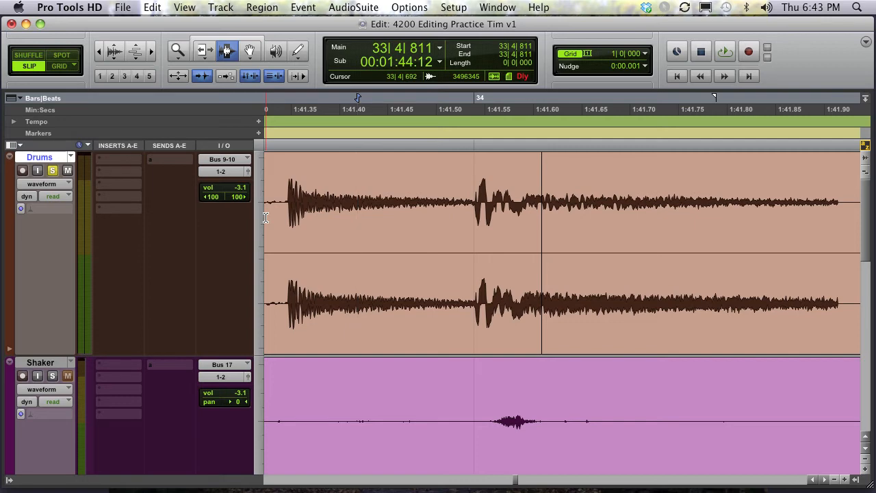
- Tab the Drums insertion point forward and back between transients around the bar 34 downbeat
scroll(265, 217, down, 10)
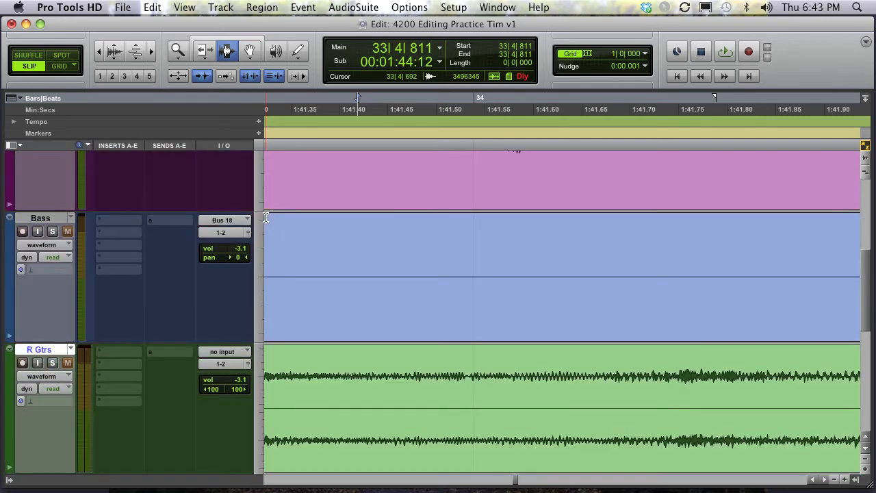
scroll(265, 217, up, 10)
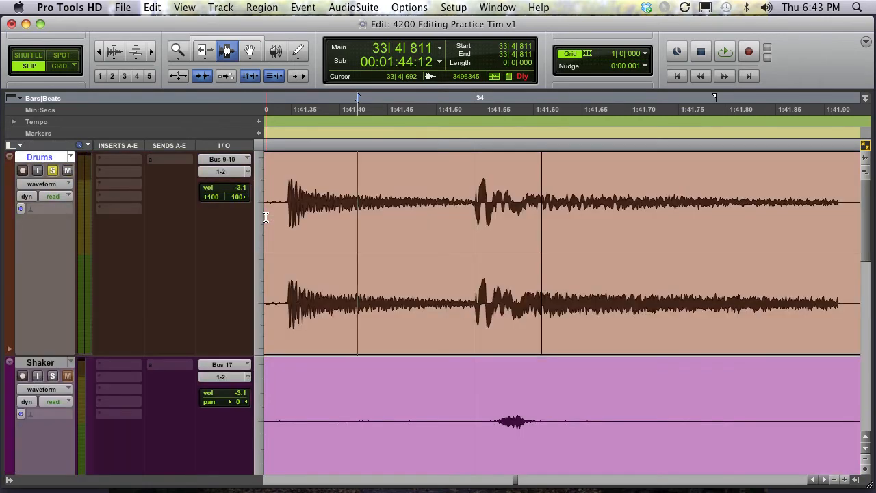
key(Tab)
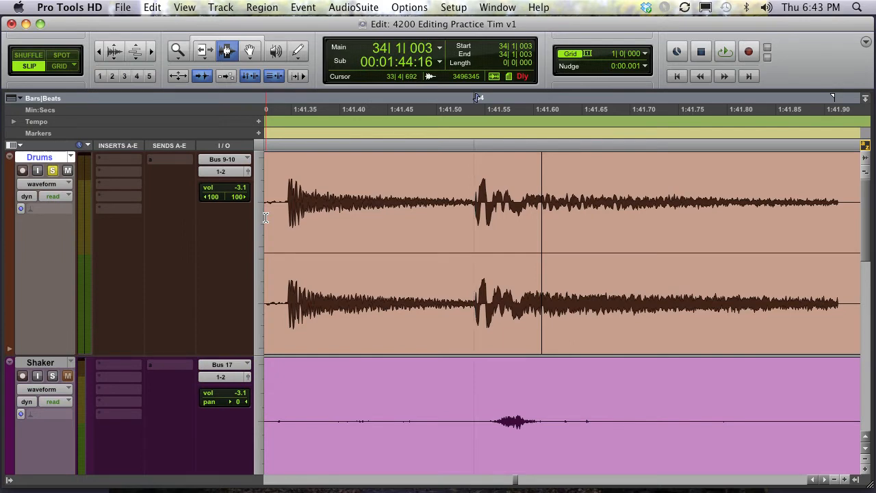
key(alt+Tab)
key(Tab)
key(alt+Tab)
key(Tab)
shift+click(610, 206)
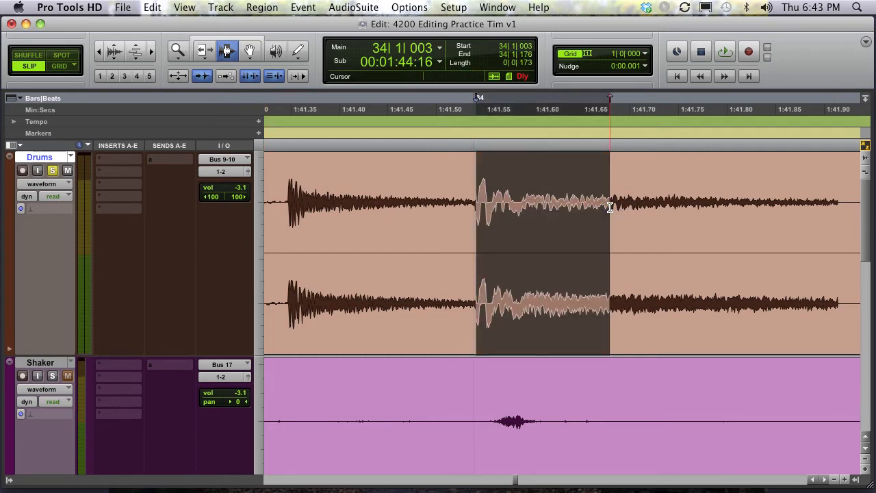
click(600, 206)
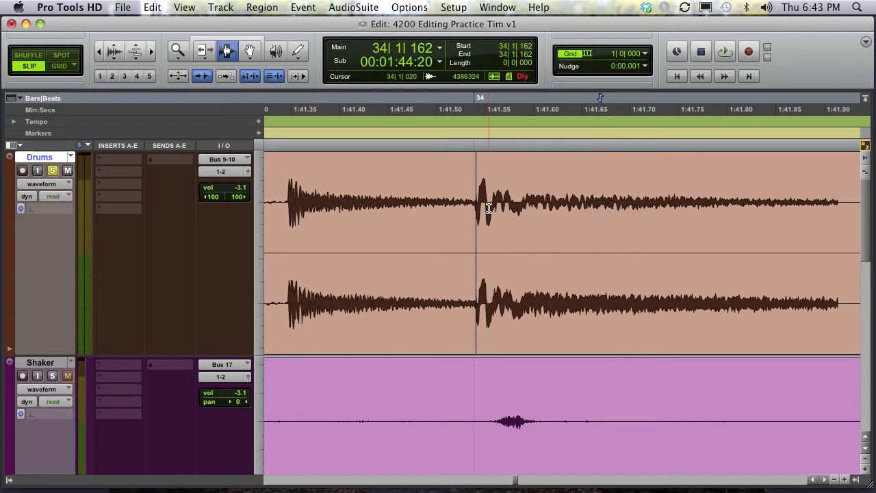
- Select the Drums region spanning bars 31 to 34, zoom to fit it, and play it back
double_click(393, 339)
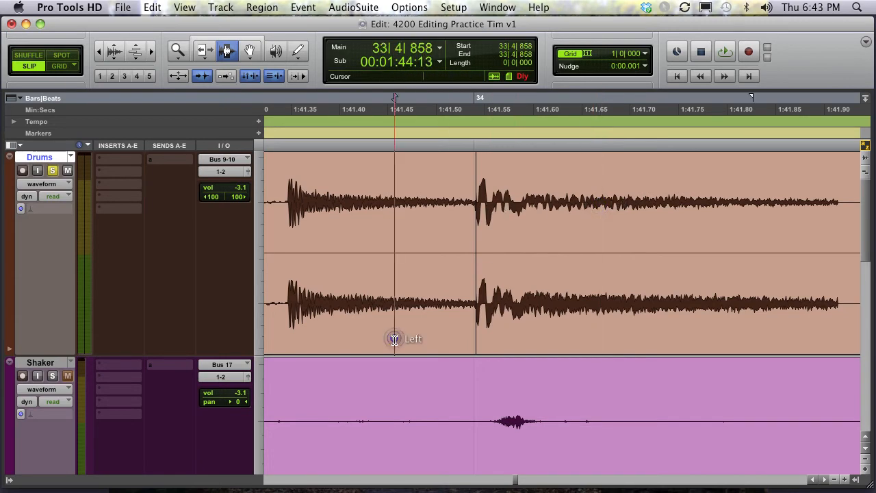
key(alt+f)
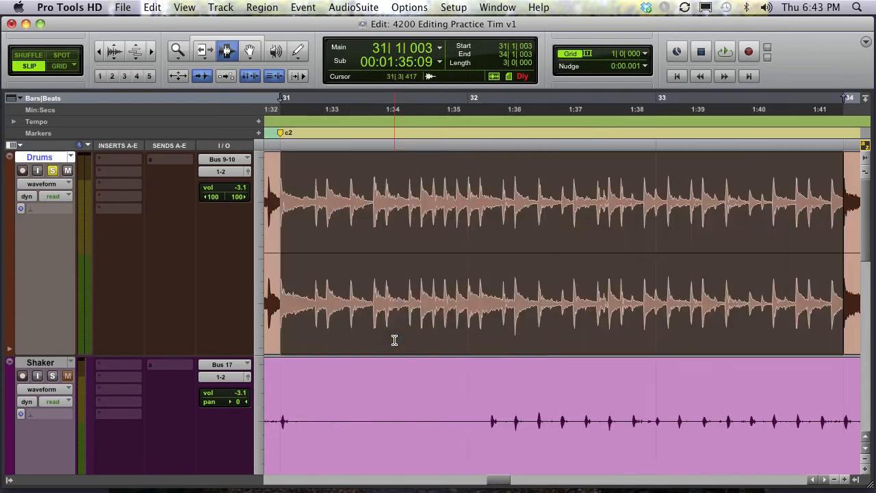
key(space)
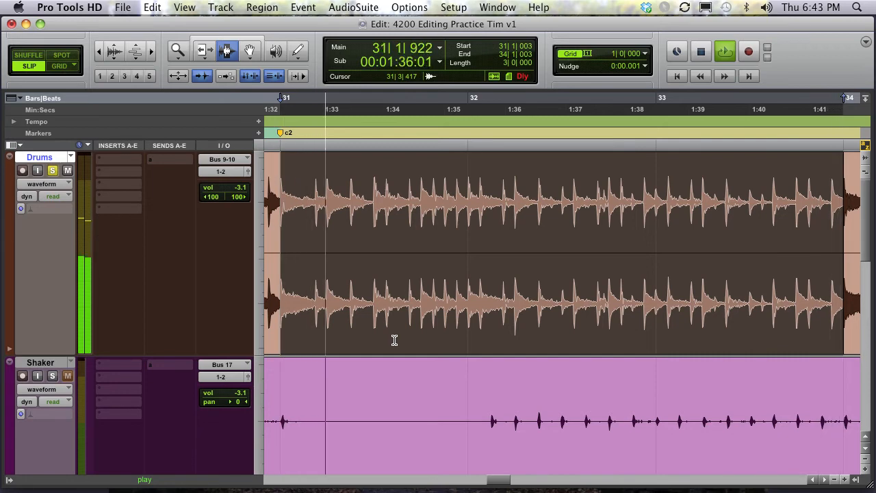
key(space)
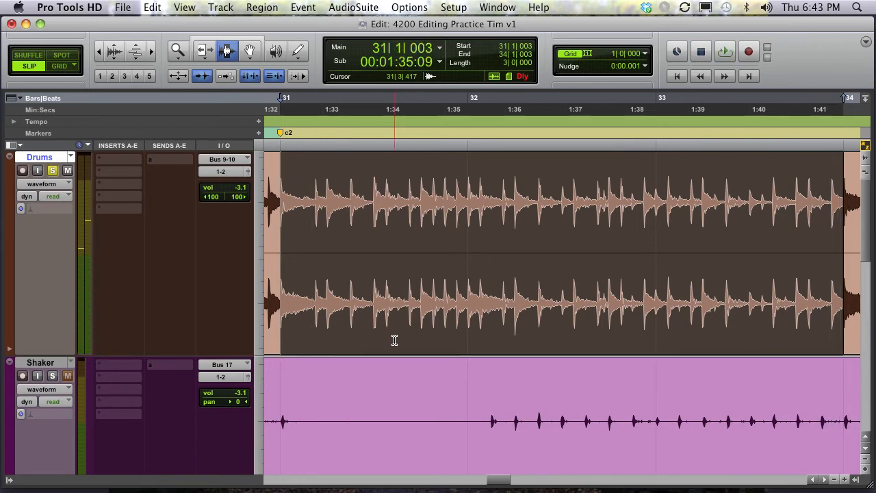
- Zoom out and duplicate the selected Drums region so a copy follows at bar 34
key(super+bracketleft)
key(super+bracketleft)
key(super+bracketleft)
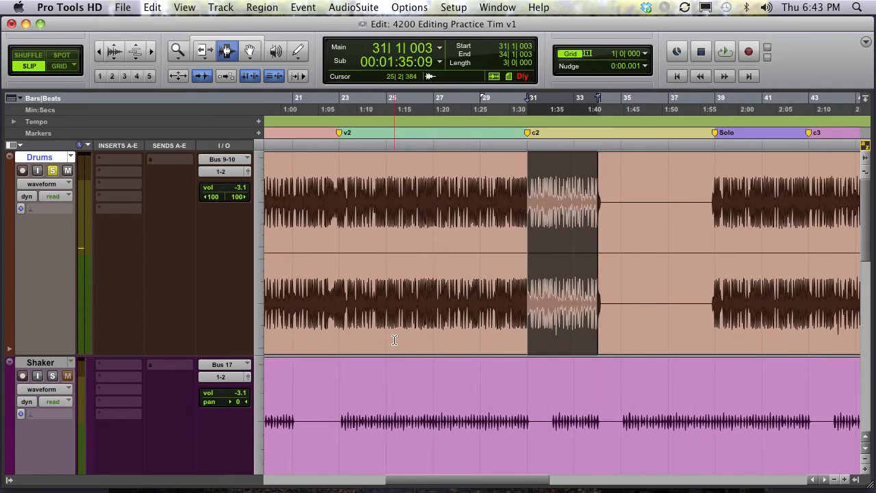
scroll(395, 340, right, 5)
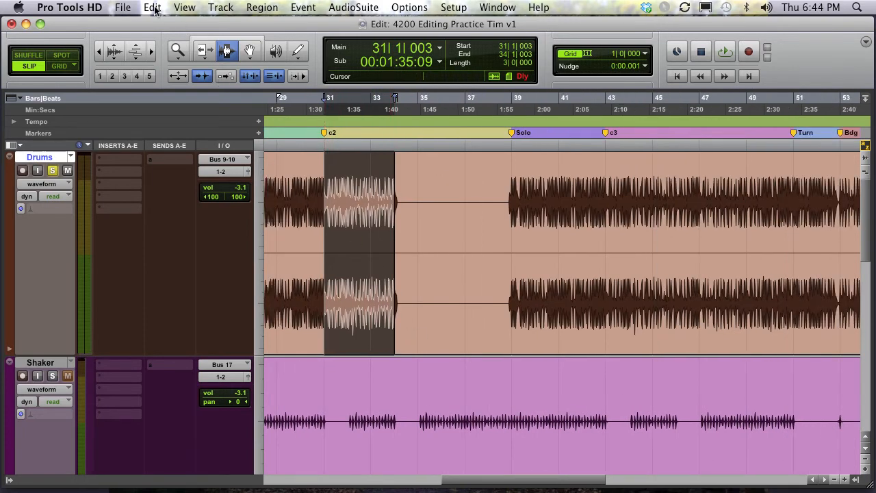
click(152, 7)
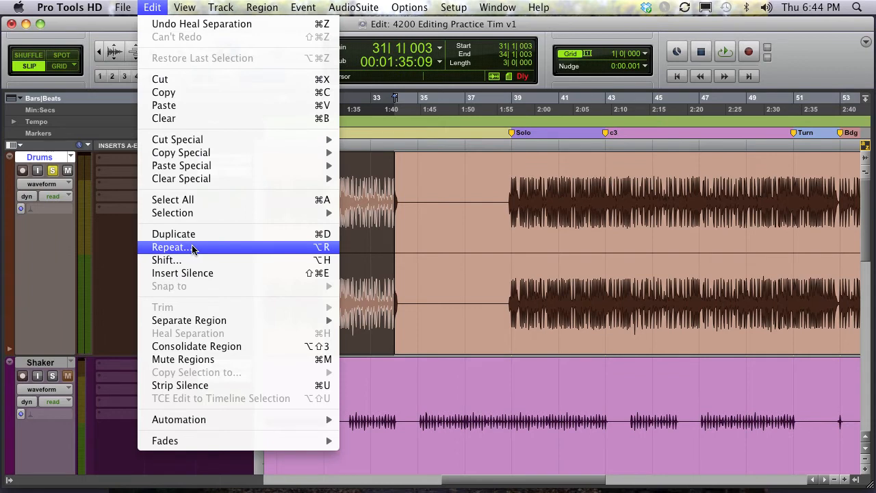
click(326, 236)
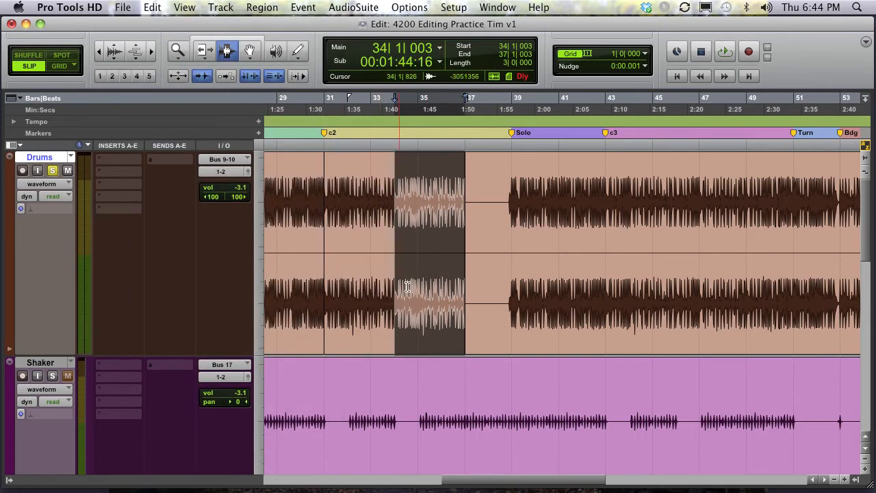
- Play back the Drums track from inside the duplicated section around bar 34
click(369, 200)
key(space)
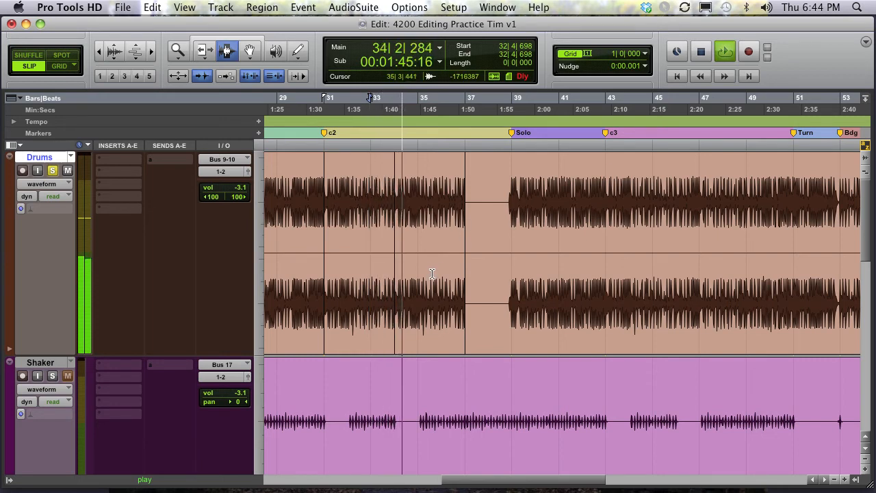
key(space)
- Select the duplicated Drums region at bars 34 to 37 and duplicate it again
double_click(423, 228)
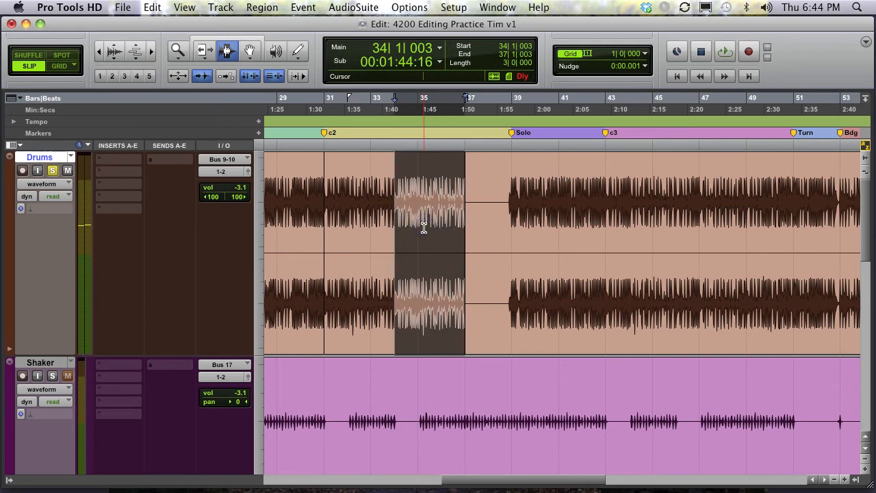
key(super+d)
- Play back the Drums track from about bar 37 beat 4
click(485, 196)
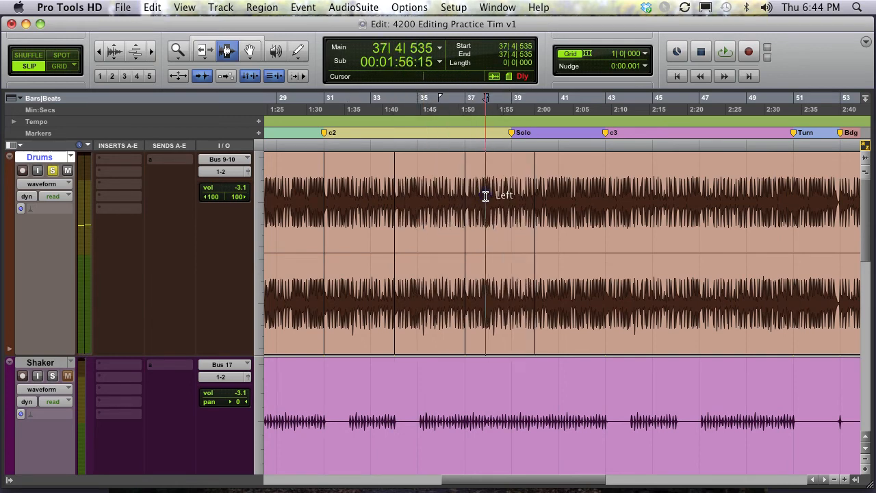
key(space)
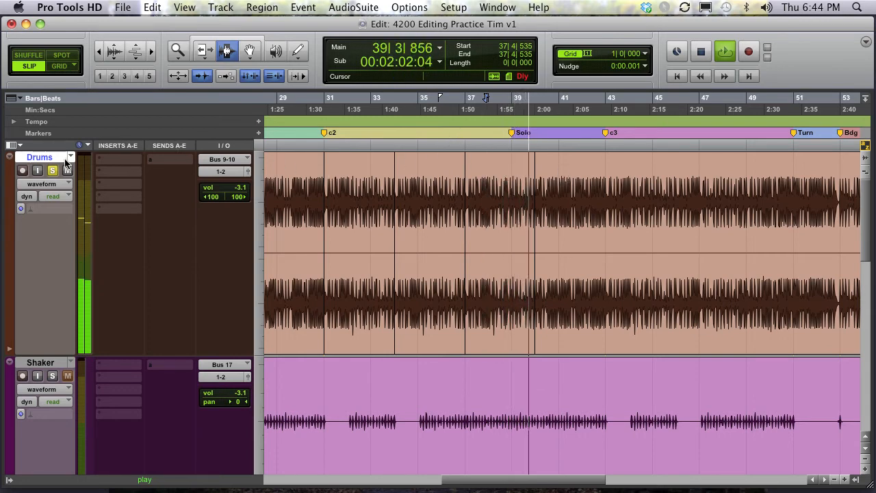
key(space)
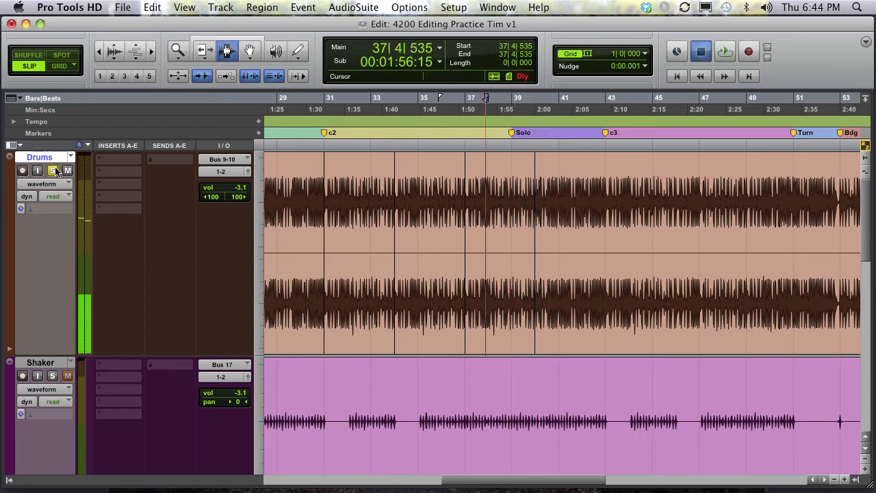
- Unsolo the Drums track and play back from about bar 35 beat 4
click(52, 169)
click(437, 190)
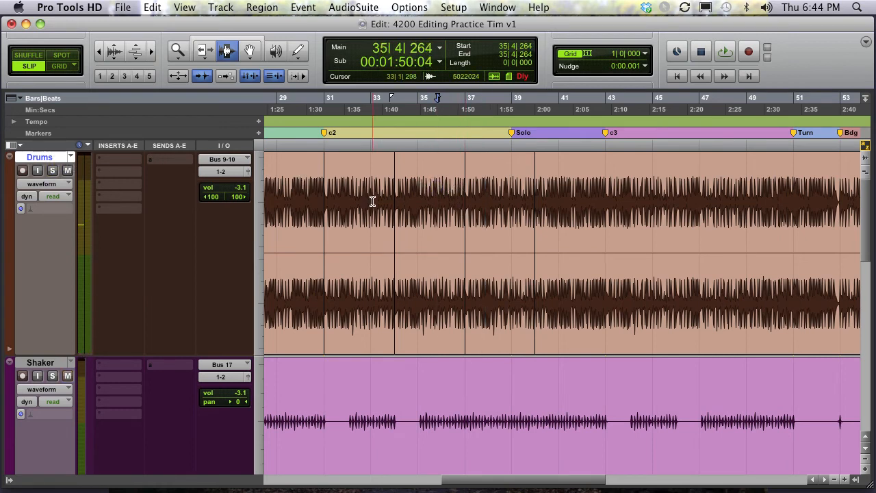
key(space)
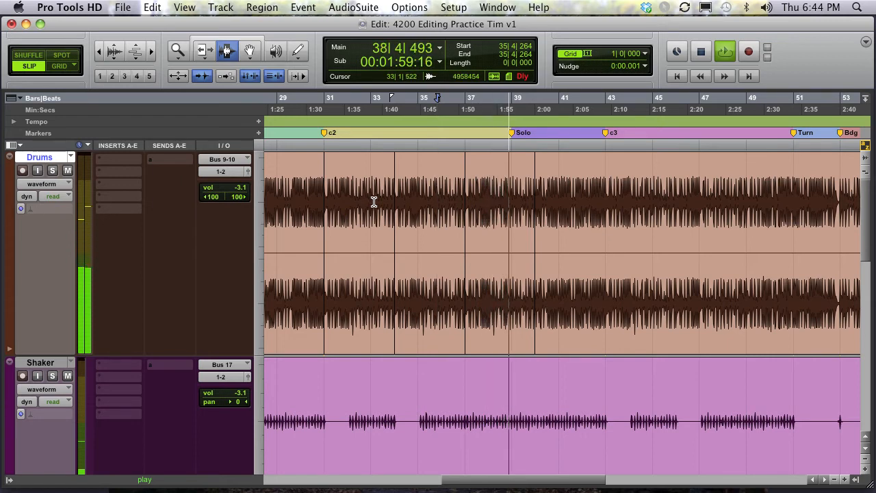
key(space)
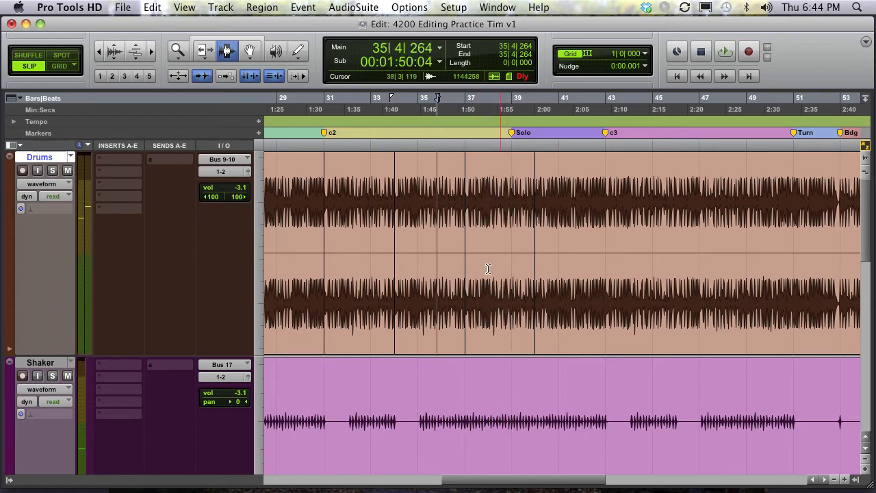
- Delete both duplicated Drums regions between bars 34 and 40
click(488, 312)
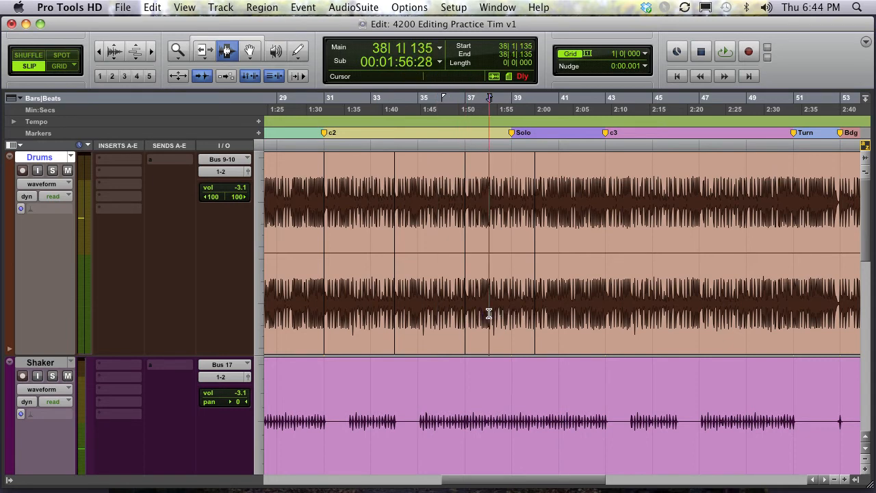
double_click(489, 313)
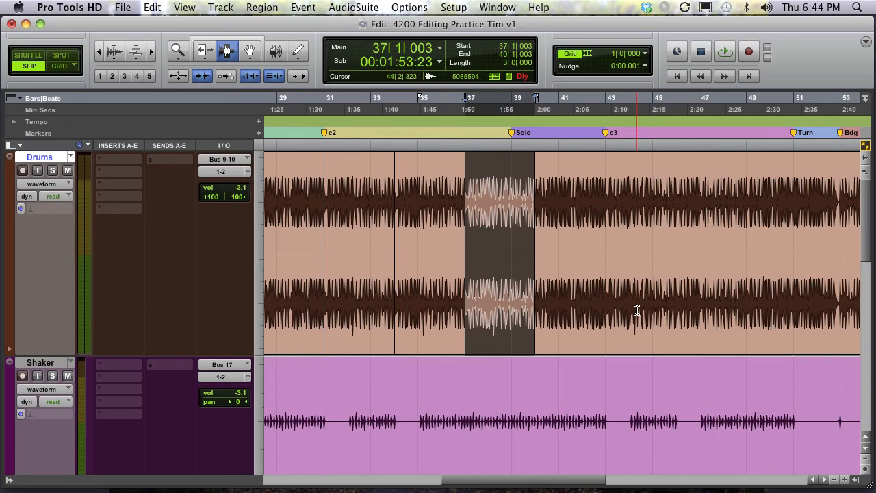
key(Delete)
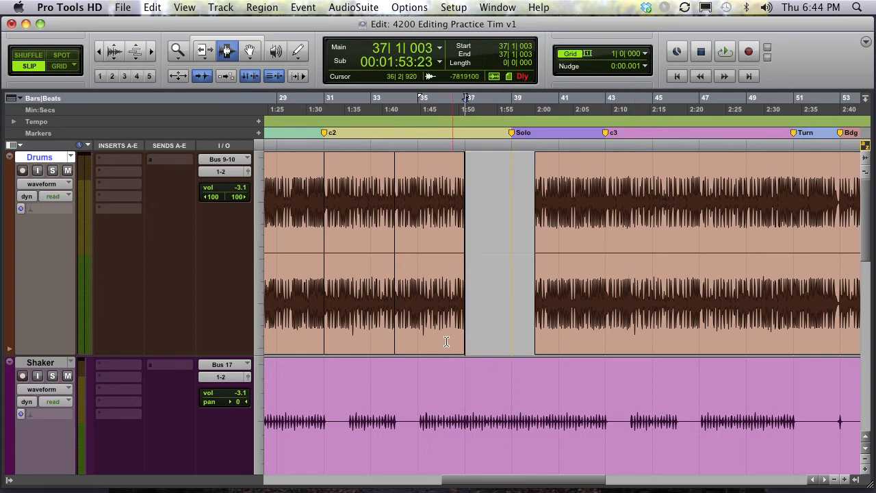
double_click(437, 337)
key(Delete)
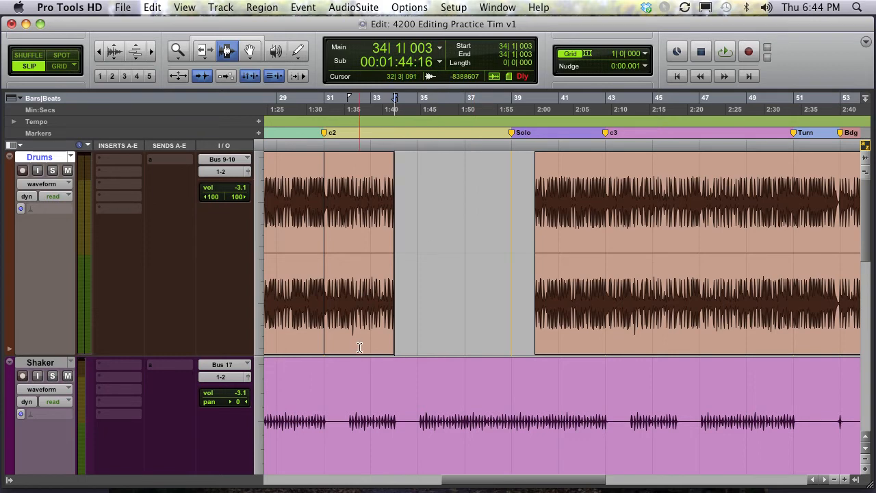
- Switch to the Smart Tool, select the Drums region at bars 31 to 34, and repeat it 2 times
key(F6+F7)
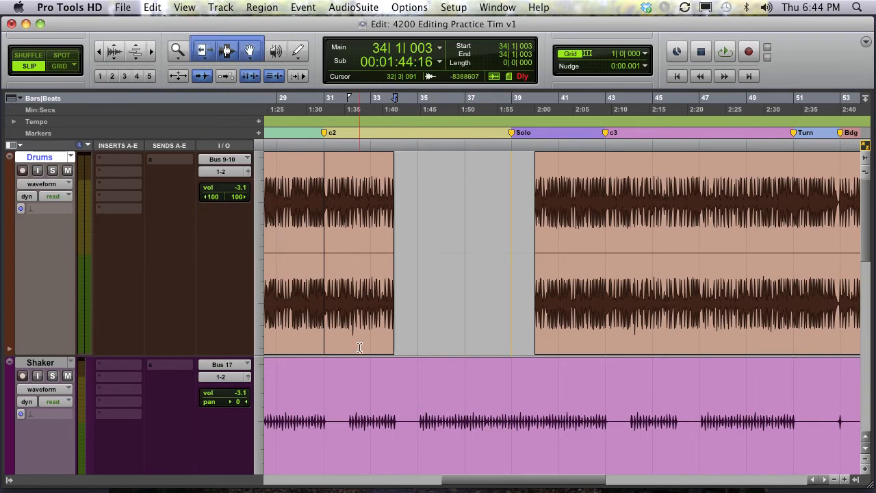
click(372, 311)
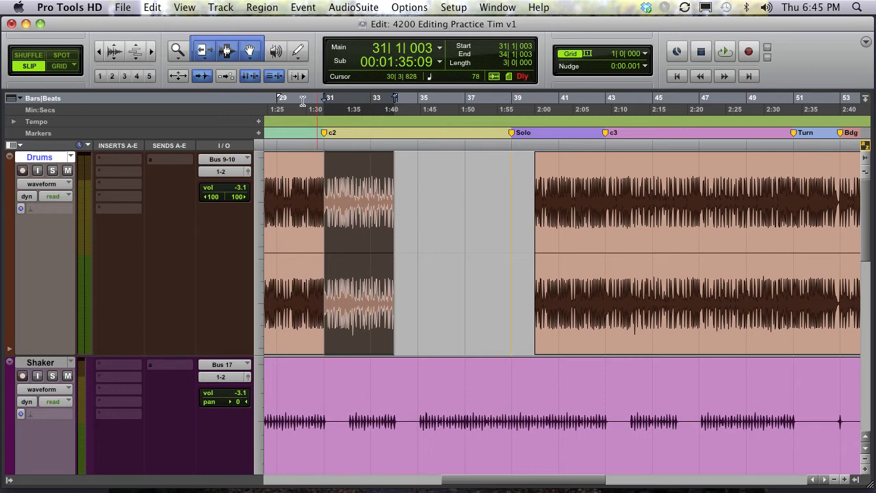
click(145, 6)
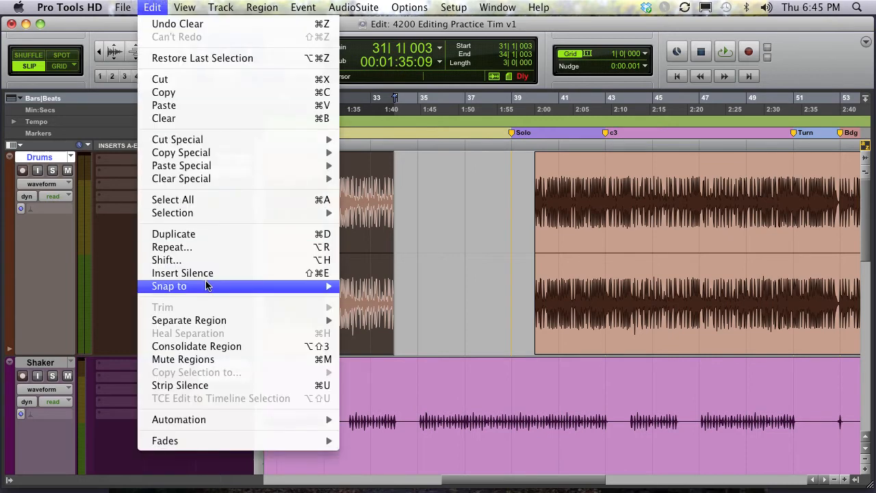
click(333, 252)
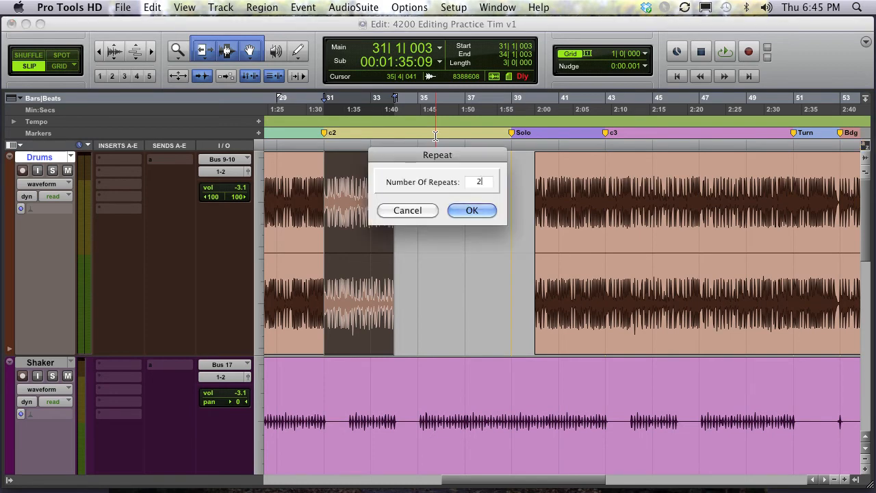
key(Return)
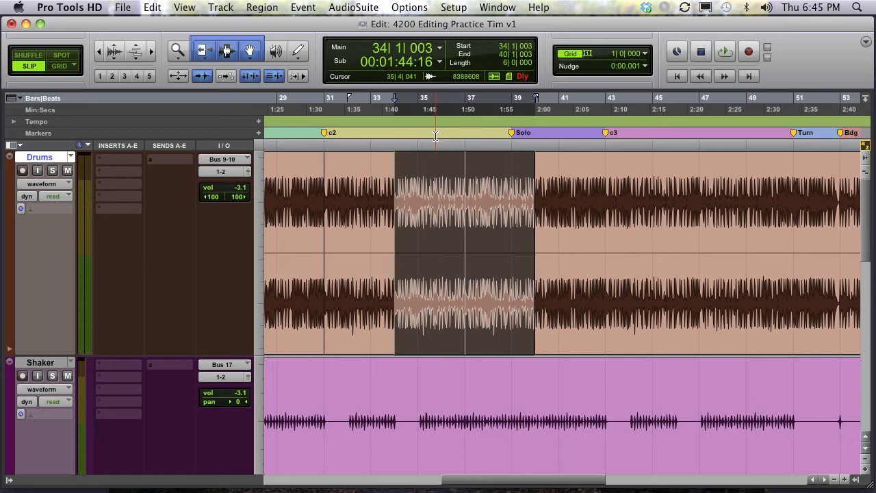
- Delete the second repeated Drums region spanning bars 37 to 40
click(486, 186)
double_click(499, 237)
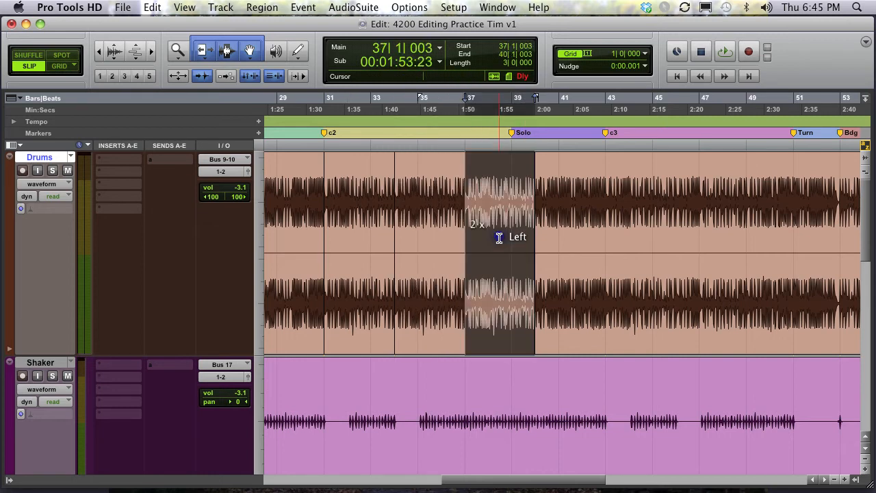
key(Delete)
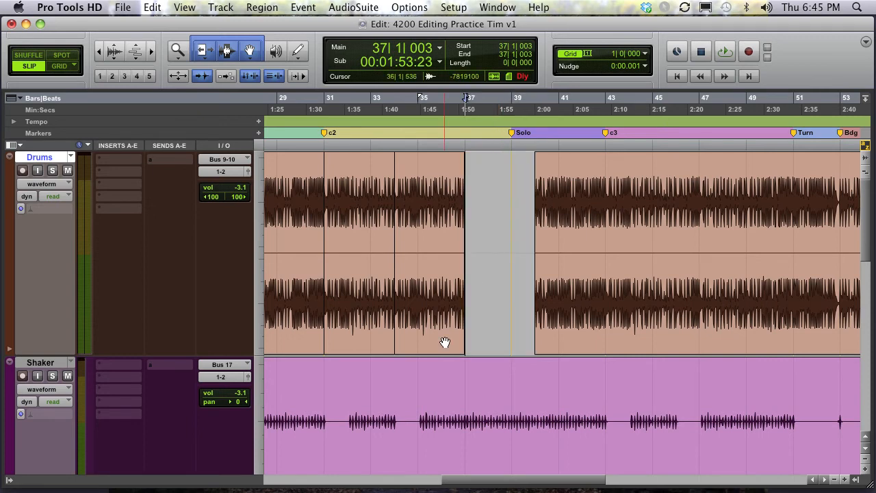
- Zoom out to the whole song and move the insertion point to the c1 marker
scroll(445, 342, down, 5)
scroll(446, 342, up, 5)
key(r)
key(r)
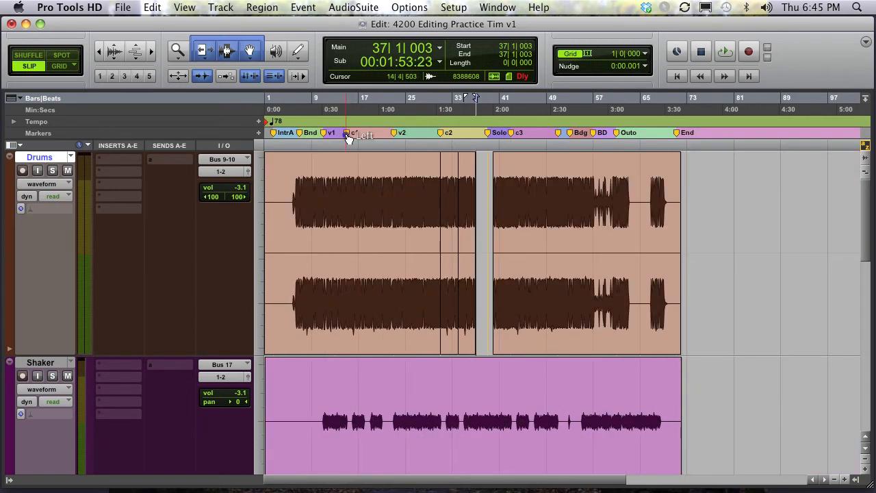
click(344, 134)
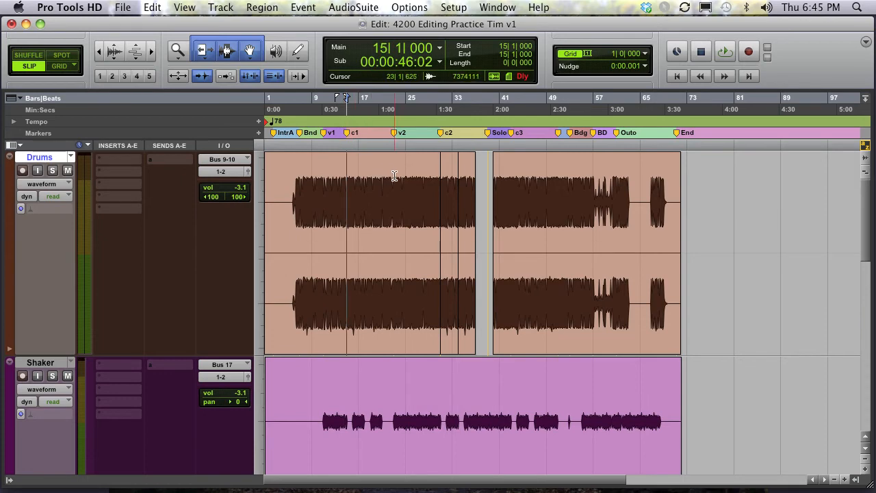
- Place the insertion point near bar 20 on the Drums track and play back while zooming in
drag(393, 182, 375, 183)
click(379, 183)
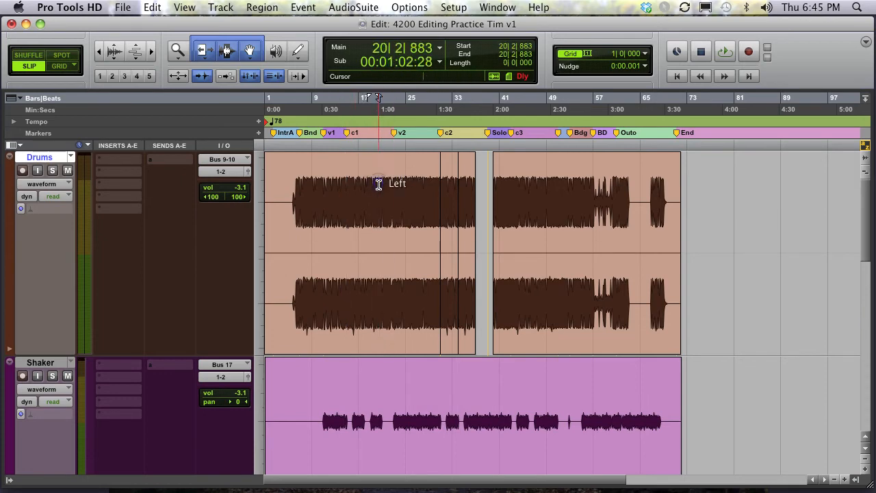
key(space)
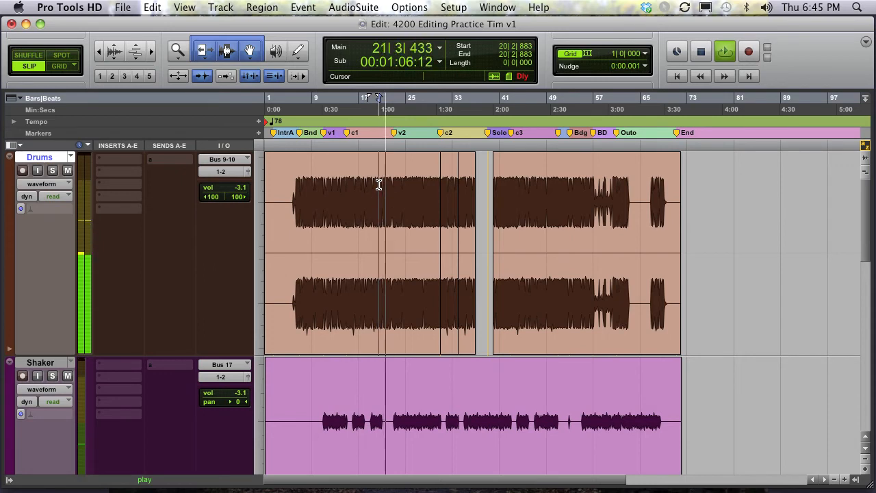
key(super+bracketright)
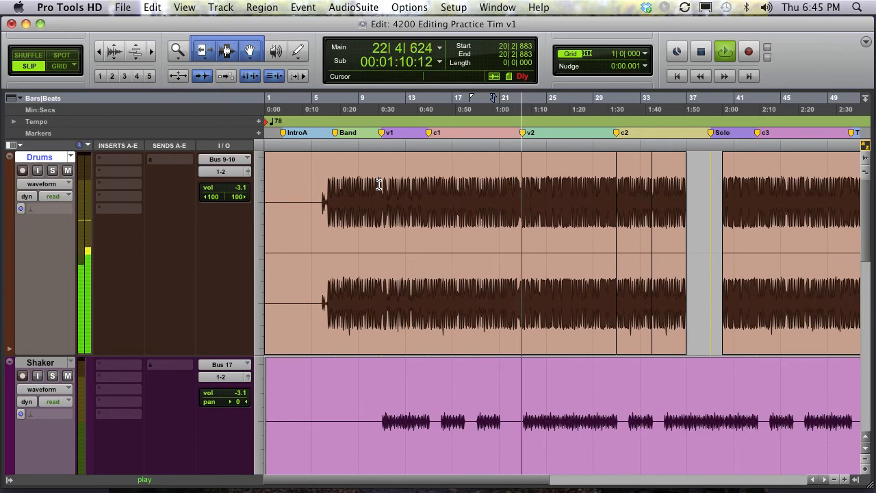
key(space)
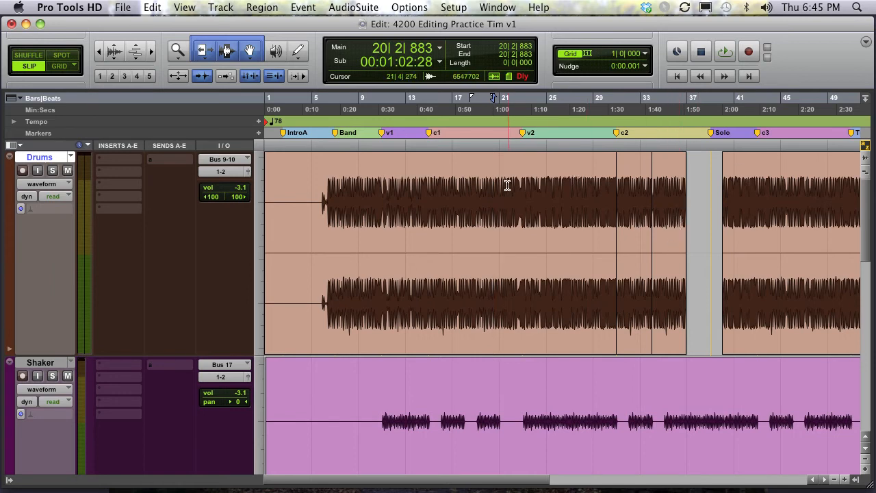
- Separate the Drums section from bar 21 to bar 23 into its own region in Slip mode and play it
drag(499, 186, 520, 186)
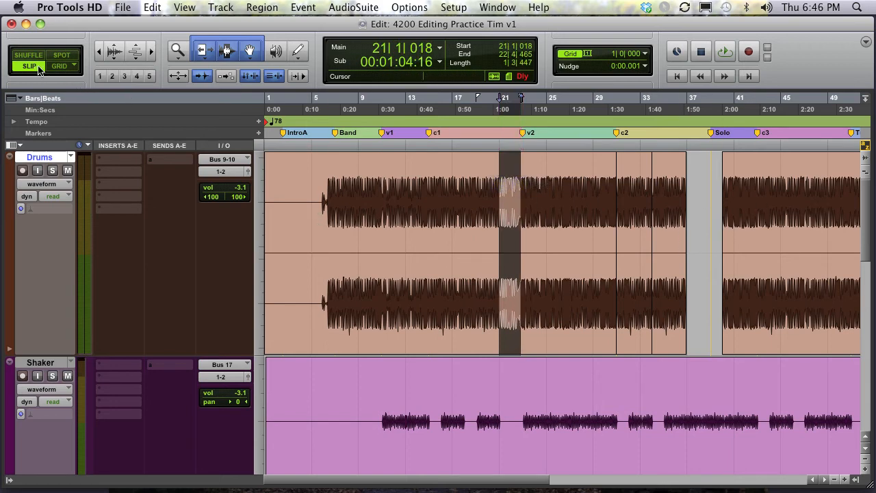
click(60, 66)
click(33, 68)
click(471, 194)
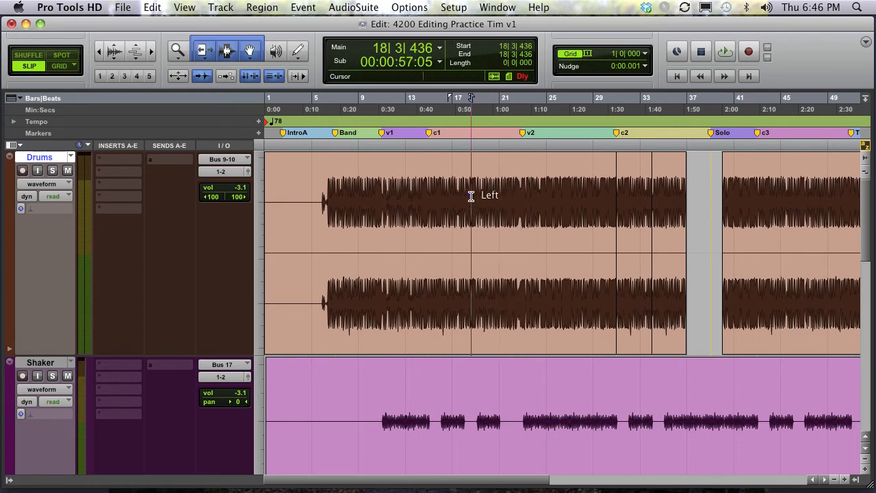
click(493, 194)
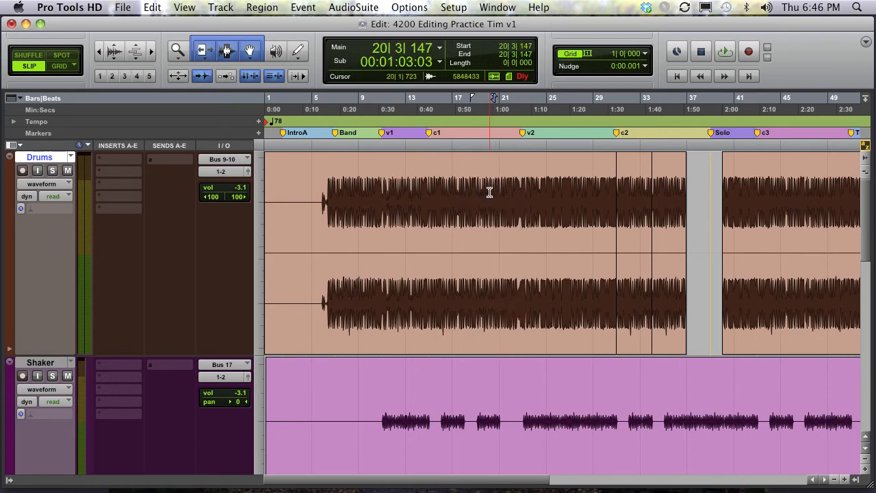
click(489, 193)
key(space)
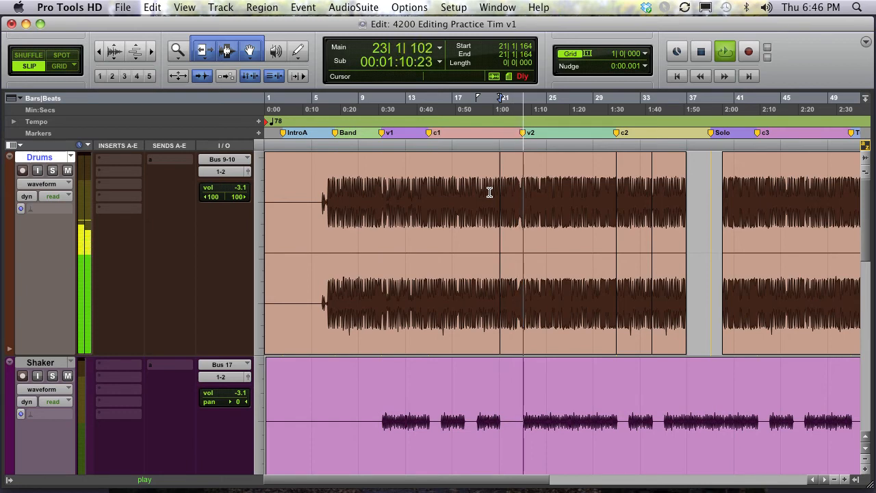
key(space)
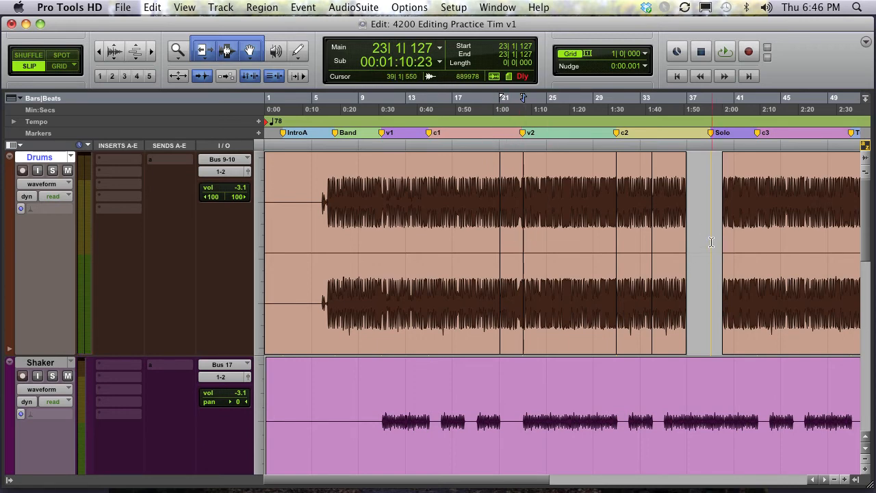
- Try pasting the separated Drums region at bar 37, play it back, and delete the pasted copy
click(512, 348)
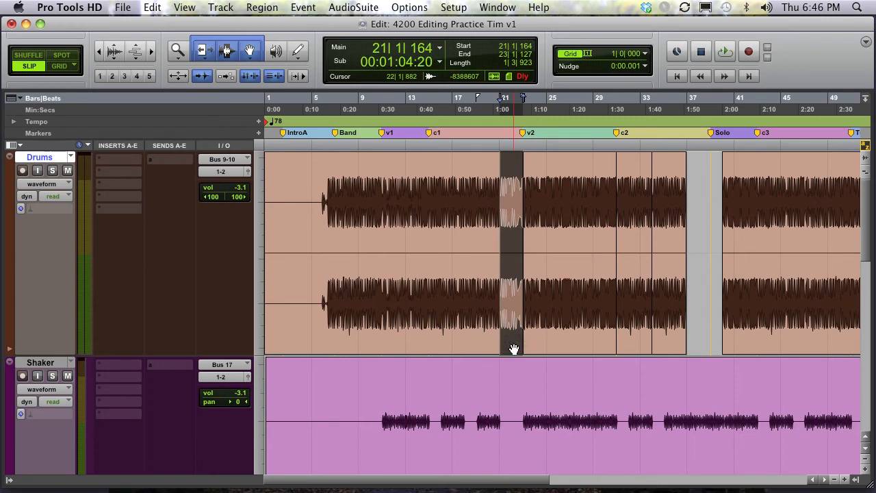
click(664, 175)
key(space)
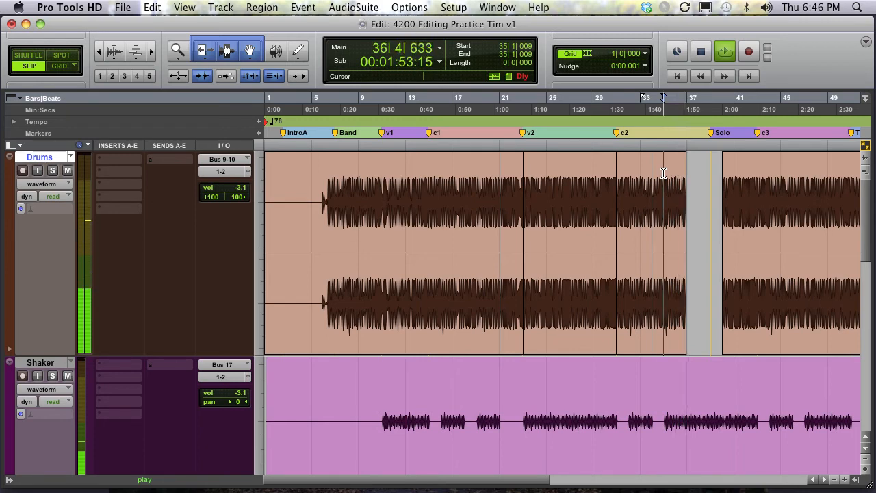
key(space)
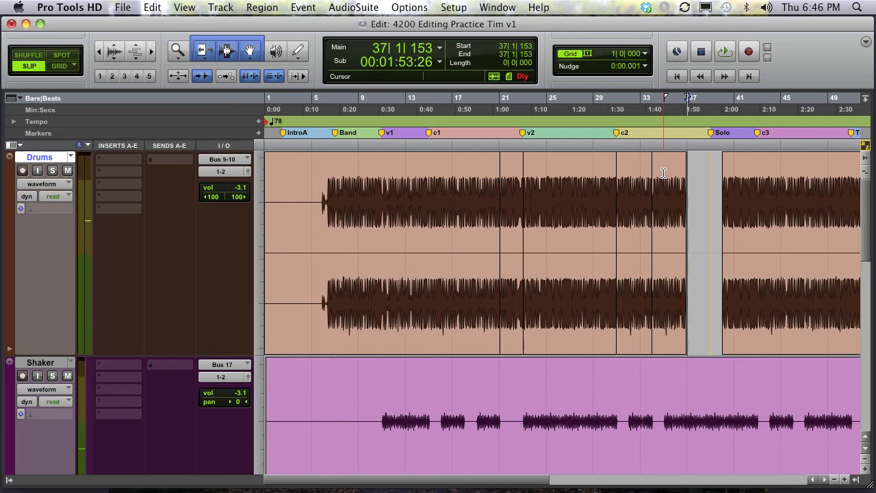
key(super+v)
key(space)
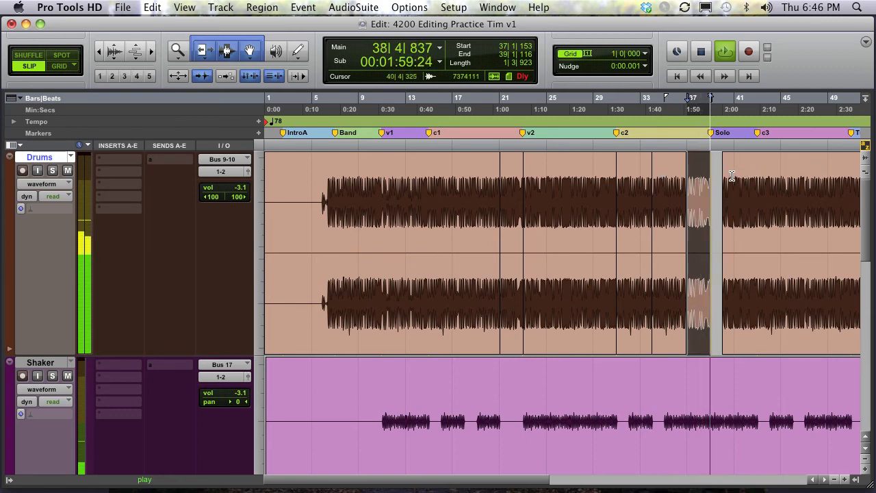
key(space)
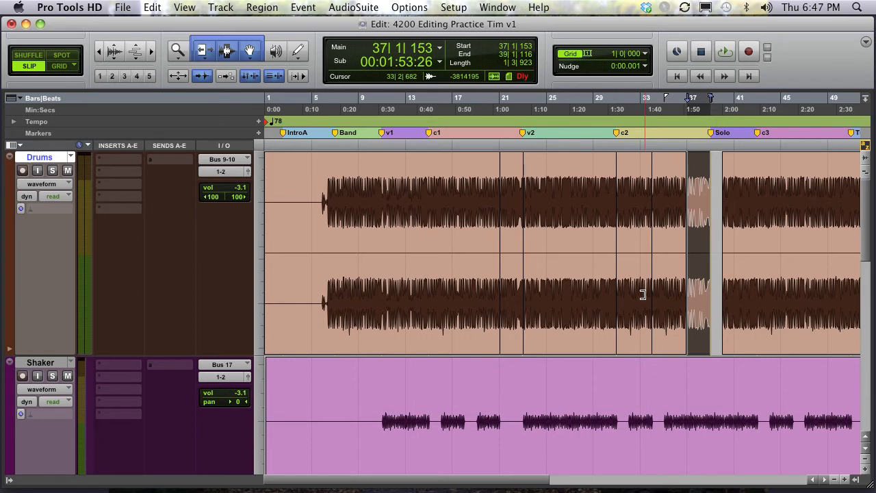
key(Delete)
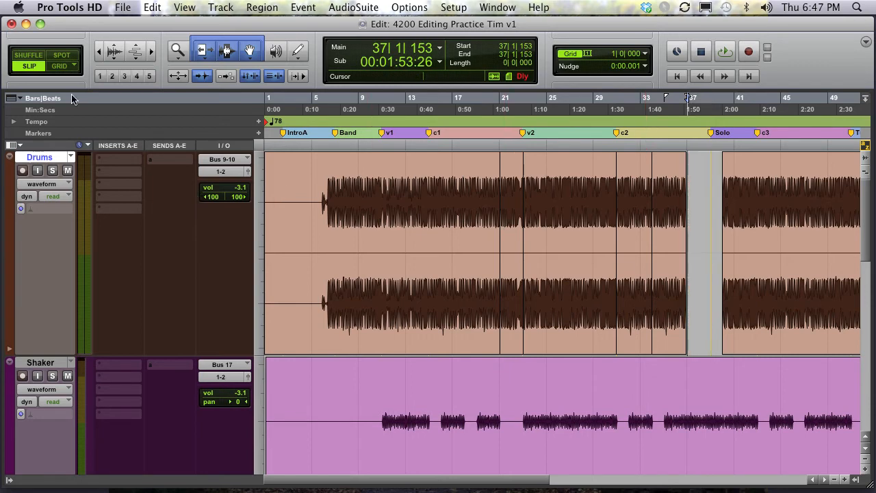
- Switch the edit mode to Grid and select the separated Drums region, checking the grid value
click(59, 66)
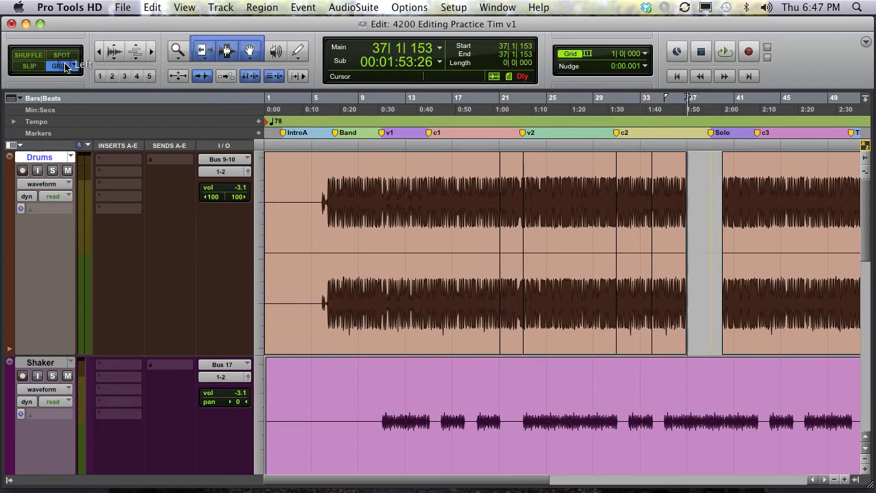
click(513, 327)
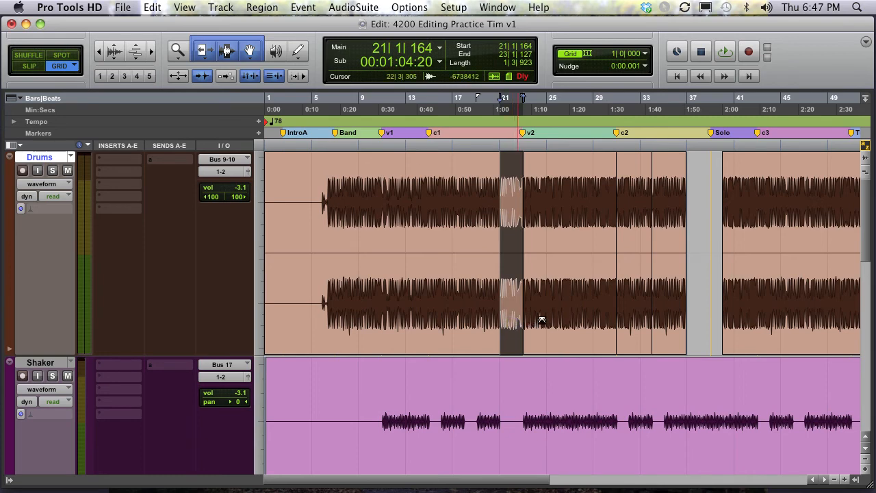
click(644, 54)
click(646, 54)
- Move the separated Drums region to bar 37 on the grid, play it, and undo the move
drag(513, 322, 705, 312)
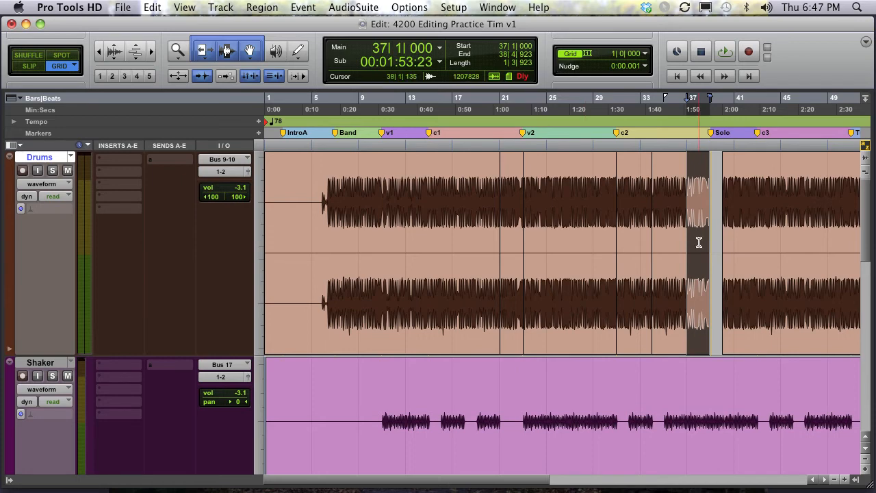
key(space)
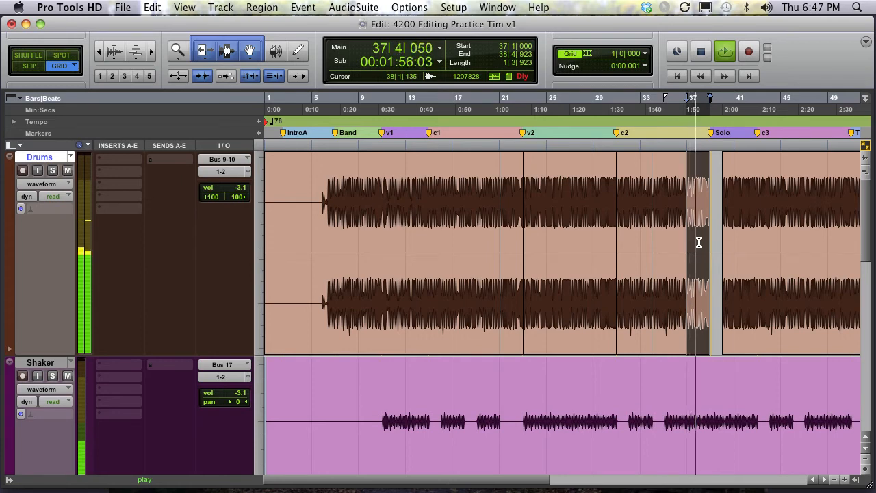
key(space)
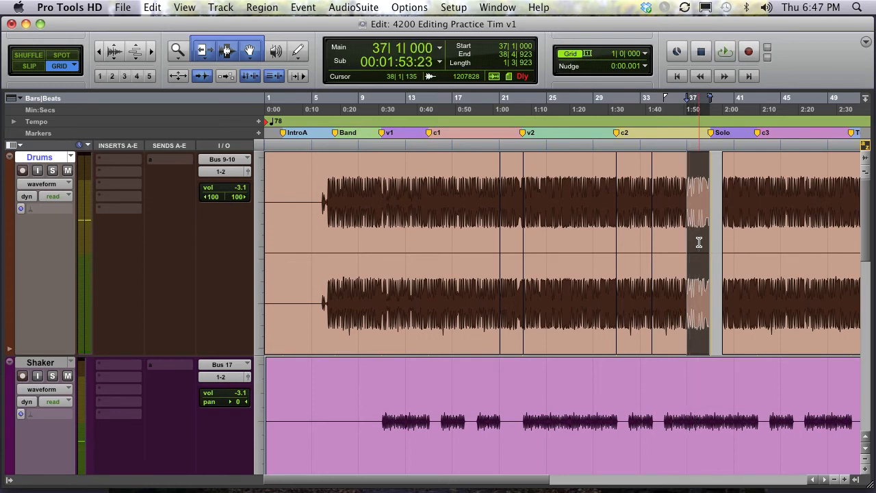
key(super+z)
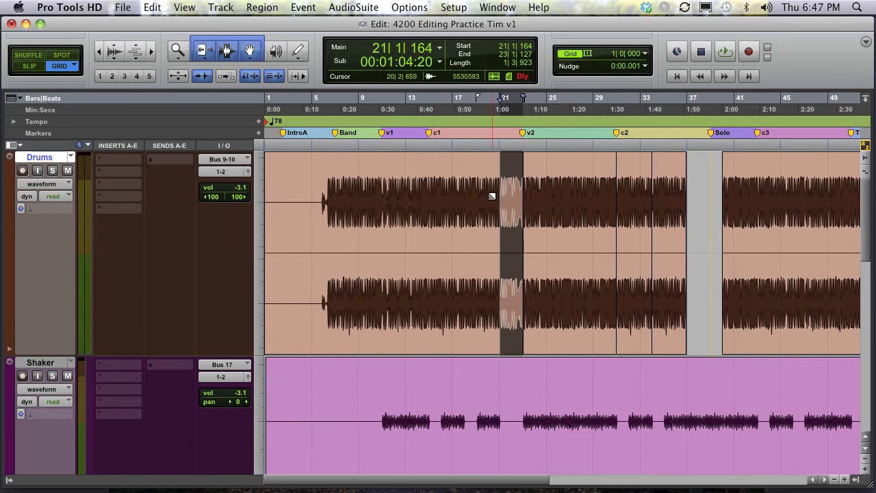
- Zoom in and drag the separated Drums region along the bar grid until it starts at bar 20
click(512, 190)
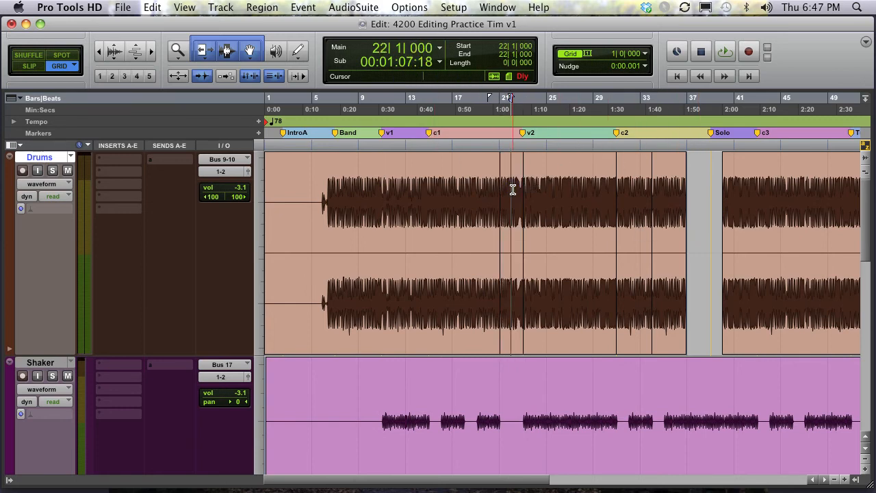
key(super+bracketright)
key(super+bracketright)
key(super+bracketright)
key(super+bracketright)
click(396, 195)
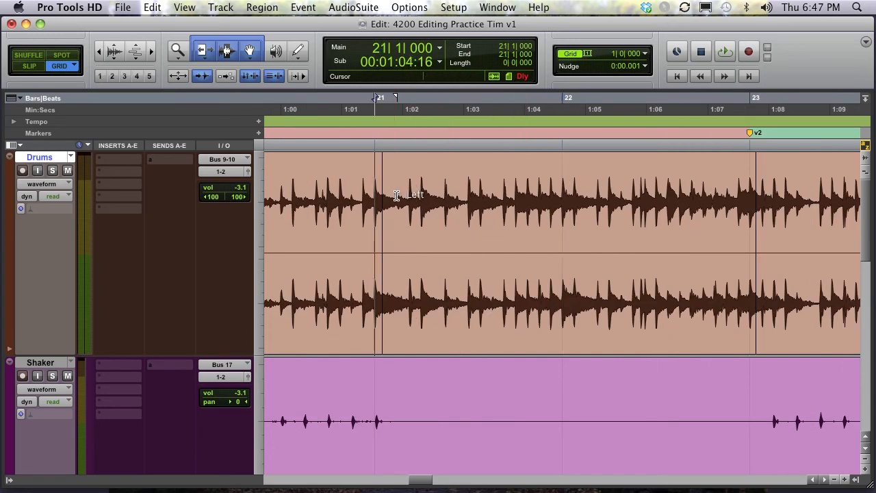
key(super+bracketright)
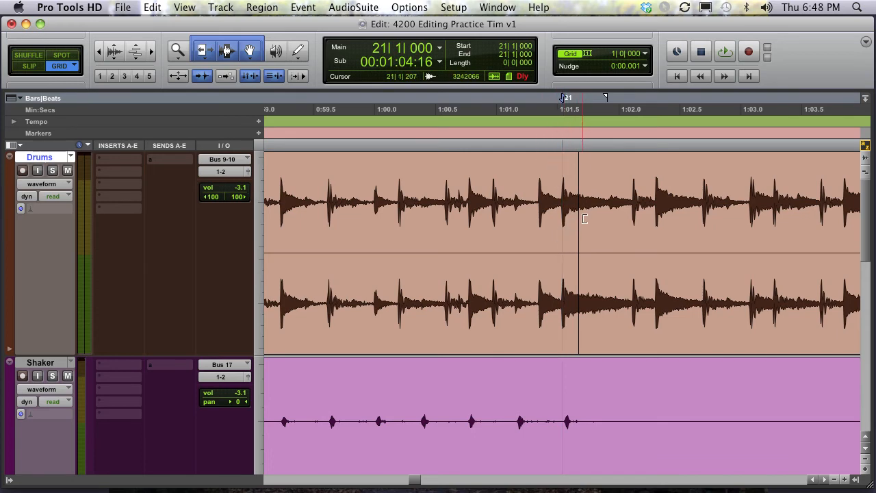
click(670, 240)
click(674, 345)
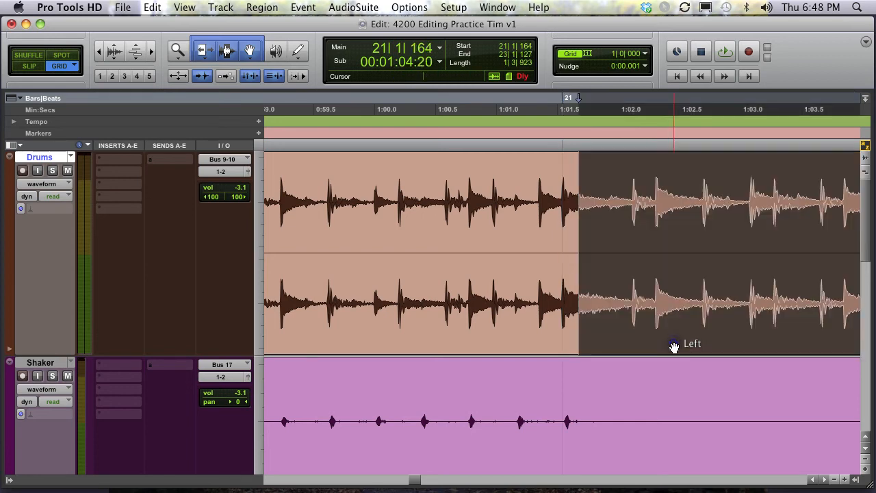
drag(674, 347, 660, 348)
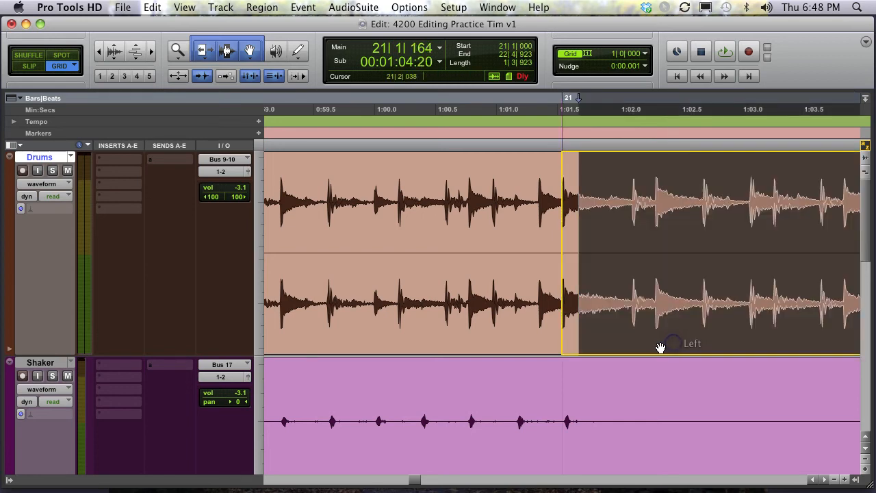
click(722, 344)
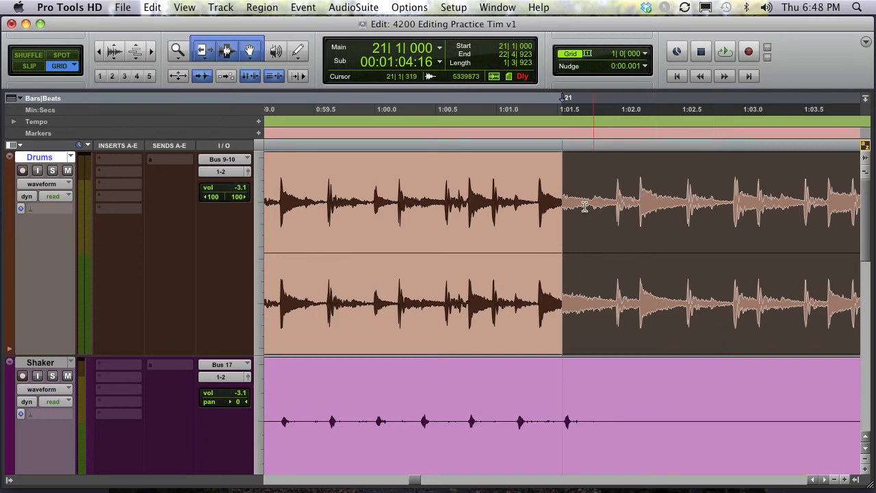
click(635, 334)
click(506, 331)
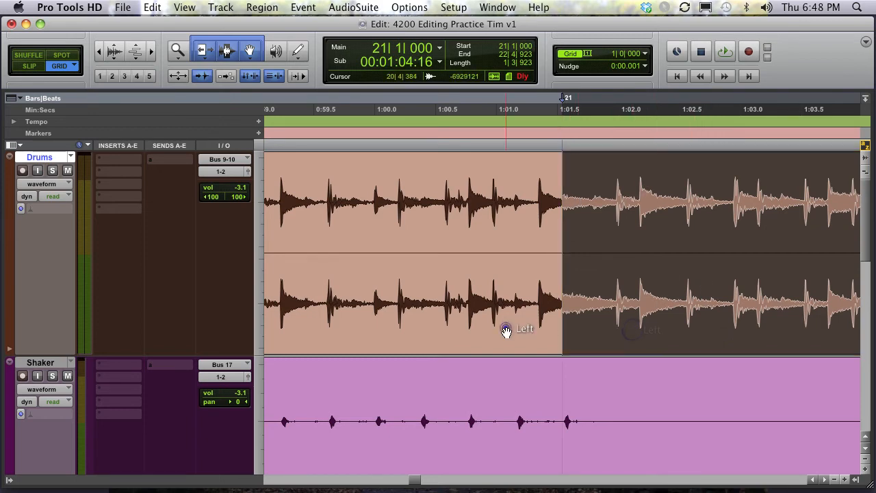
key(r)
key(r)
key(r)
drag(594, 320, 556, 319)
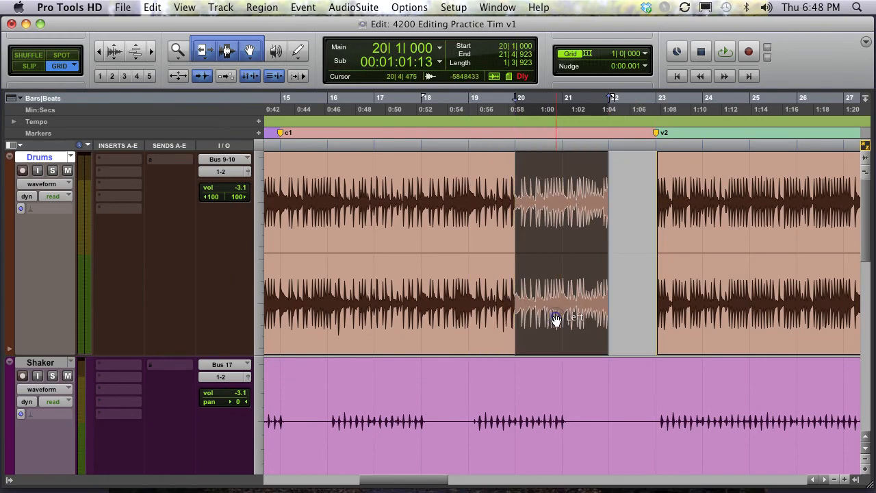
- Zoom in further and set the grid value to quarter notes, 0|1|000
key(t)
key(t)
key(t)
key(t)
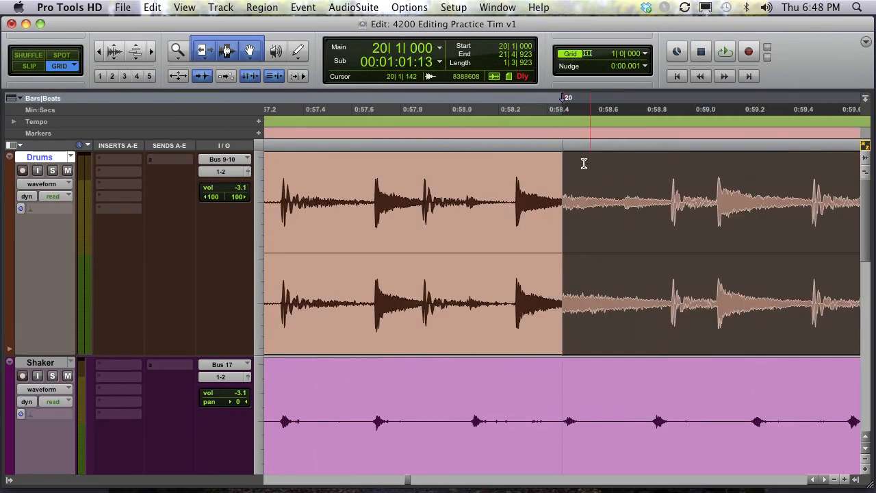
click(645, 54)
click(678, 86)
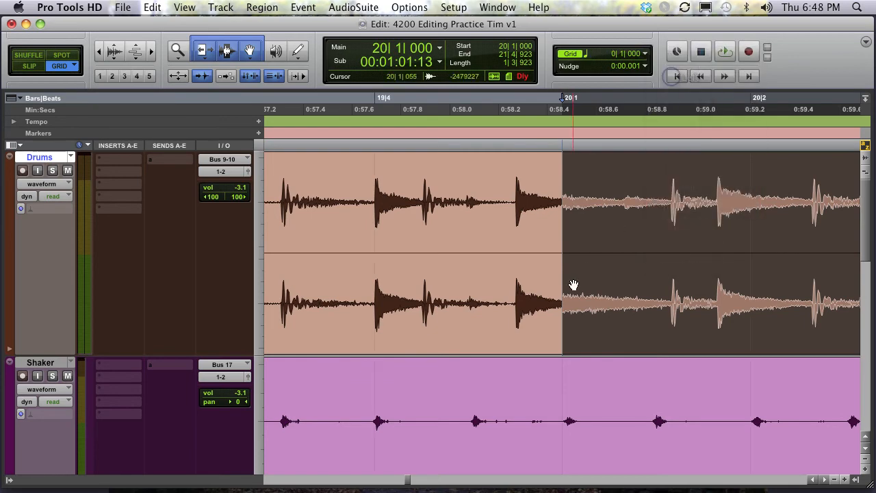
- Drag the region earlier in quarter-note steps to beats 19|4 and 19|3, then undo those moves
drag(588, 344, 434, 340)
key(r)
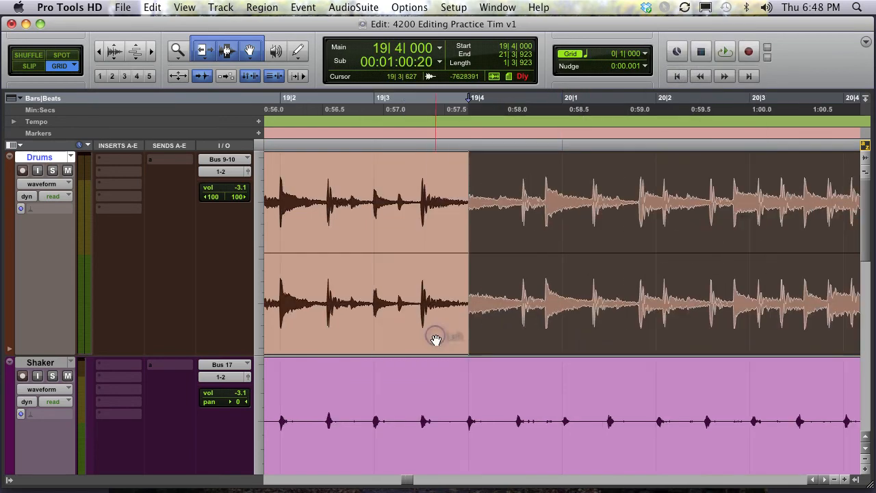
drag(509, 333, 420, 336)
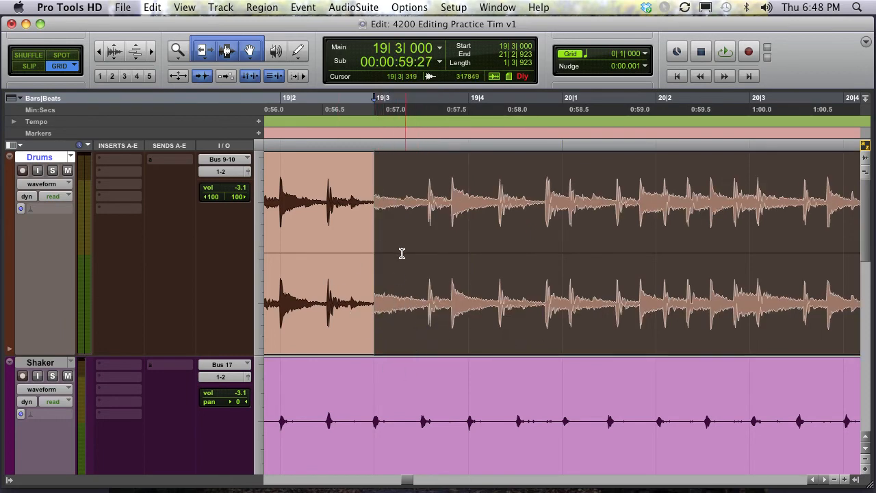
key(super+z)
key(super+z)
key(super+z)
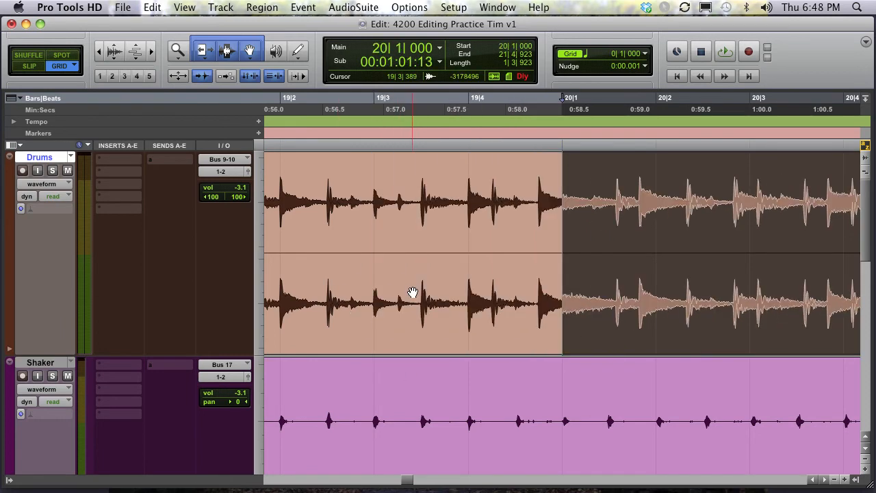
- Undo the two most recent moves of the separated Drums region
scroll(456, 296, right, 8)
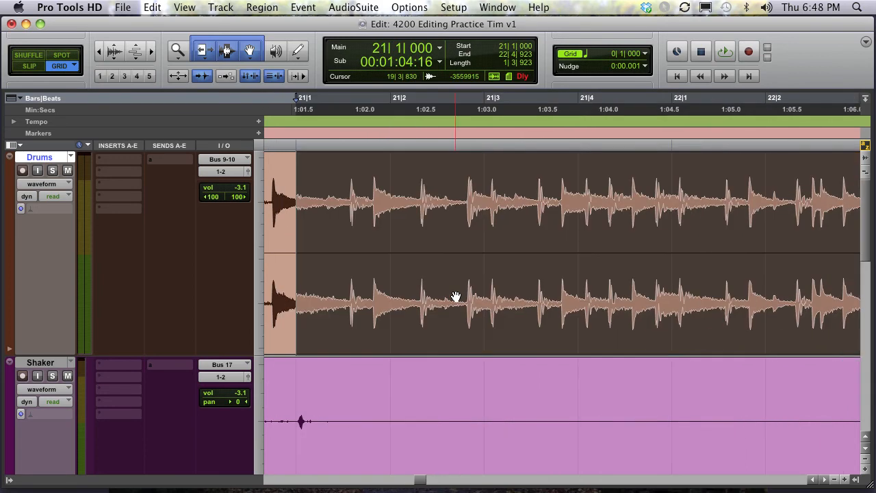
scroll(455, 294, right, 1)
key(super+z)
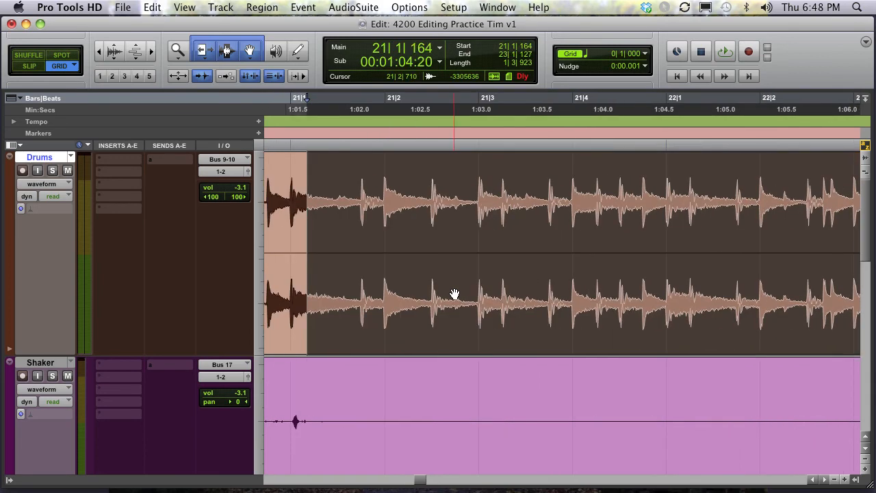
key(super+z)
- In Slip mode, select a short range just before bar 21 on the Drums track, then return to Grid mode
click(280, 197)
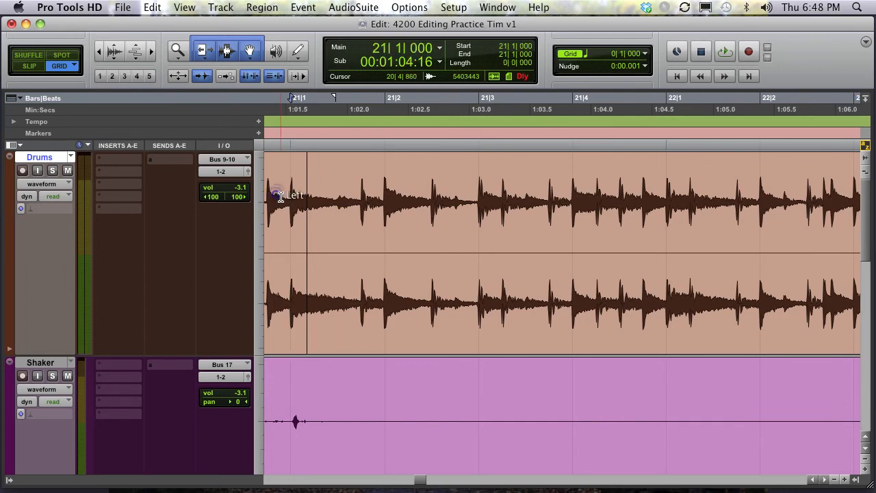
key(F2)
click(277, 197)
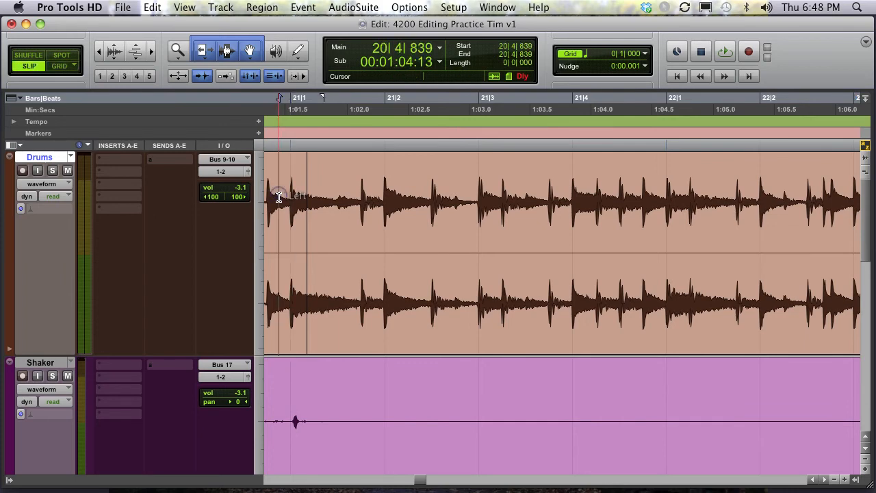
drag(327, 197, 291, 197)
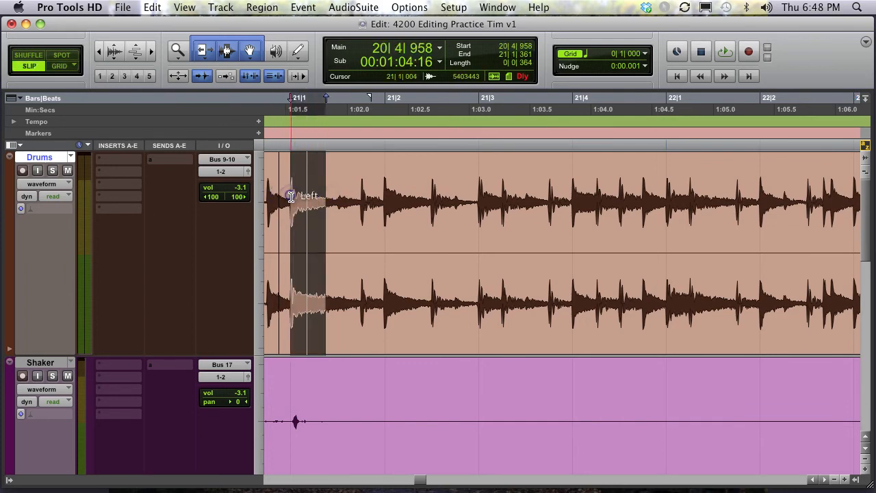
key(F4)
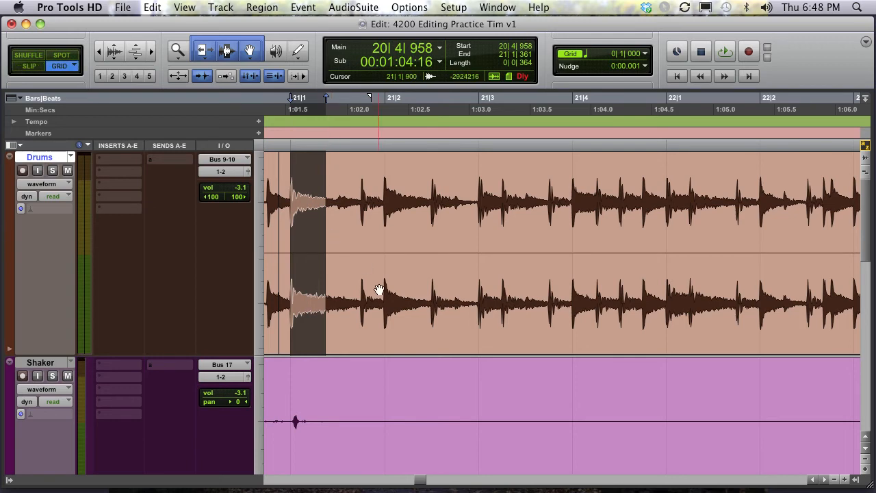
- Move the Drums region so it starts at bar 21 on the grid, then undo the move
click(355, 302)
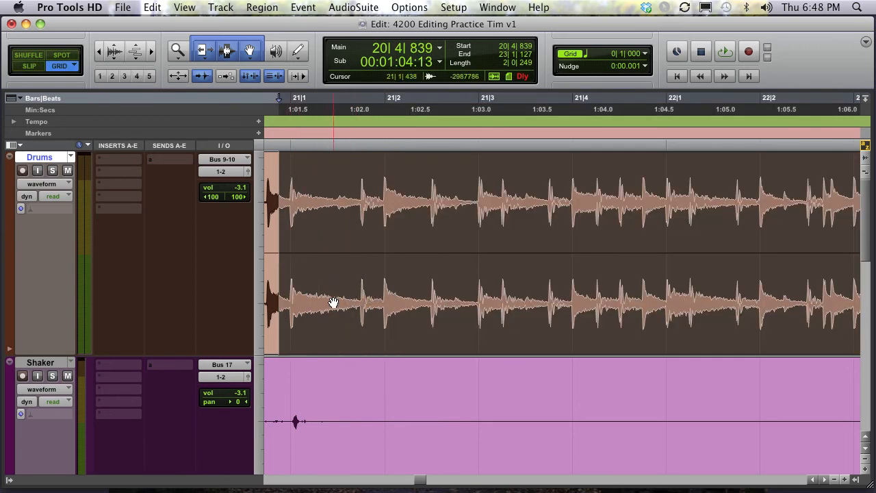
drag(333, 316, 387, 322)
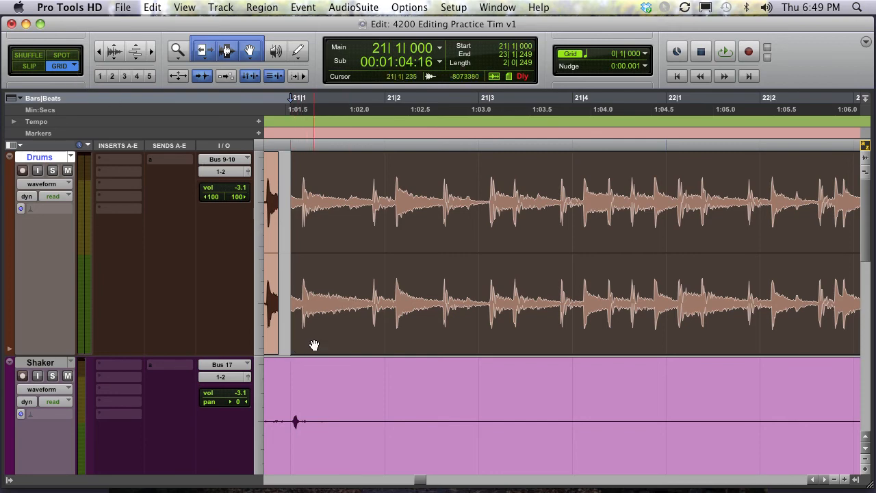
drag(314, 345, 349, 343)
key(super+z)
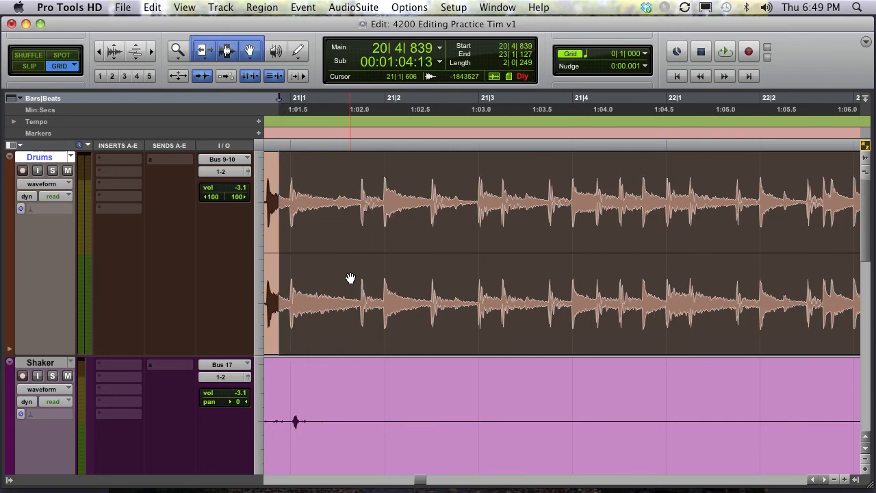
- Set the grid value to 1 bar
key(super+bracketleft)
key(super+bracketleft)
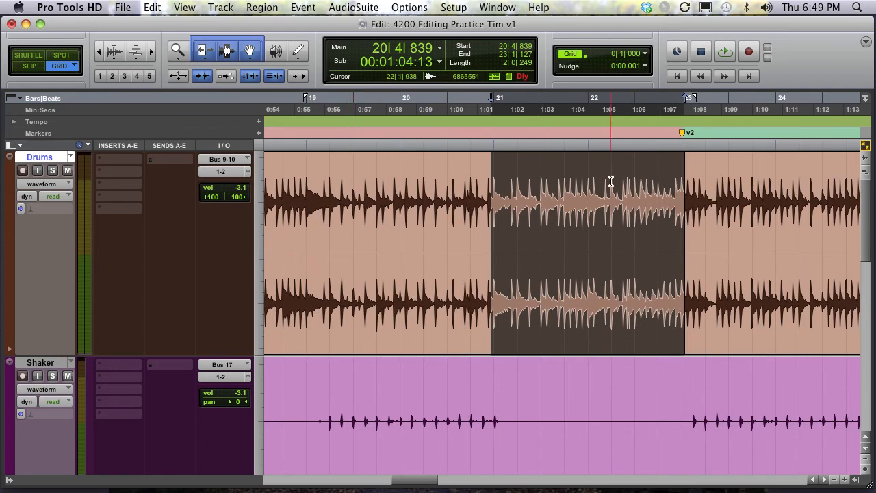
click(651, 55)
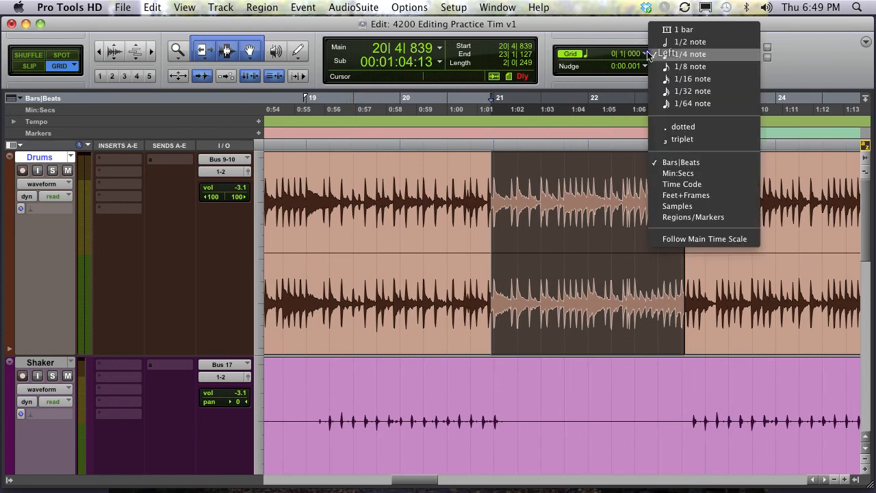
click(656, 30)
- Select bars 20 to 25 on the Drums track and copy the selection
drag(459, 183, 420, 189)
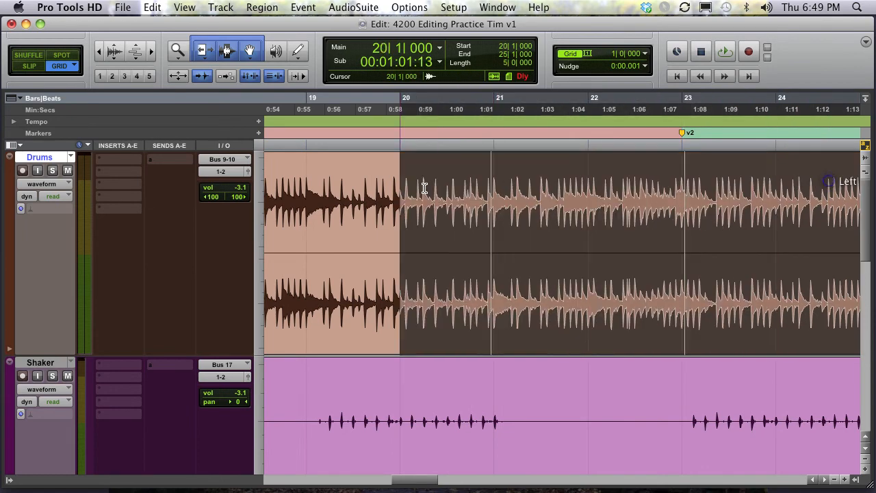
key(super+c)
click(556, 199)
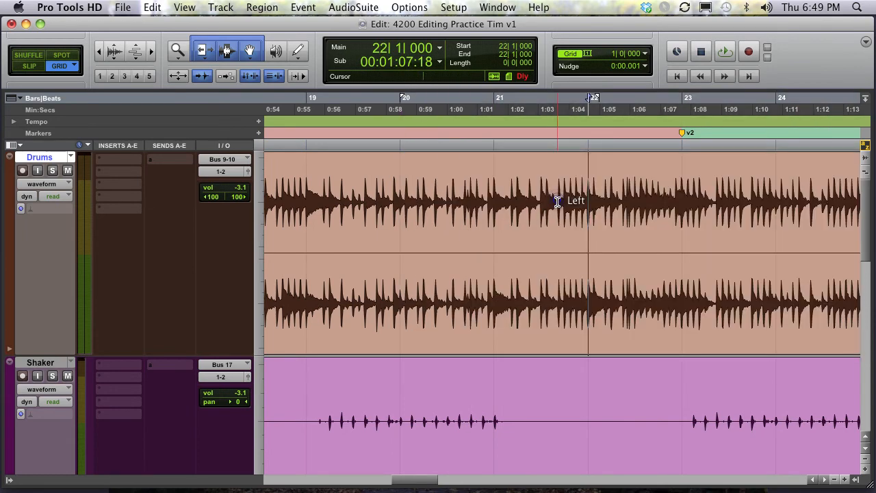
click(675, 196)
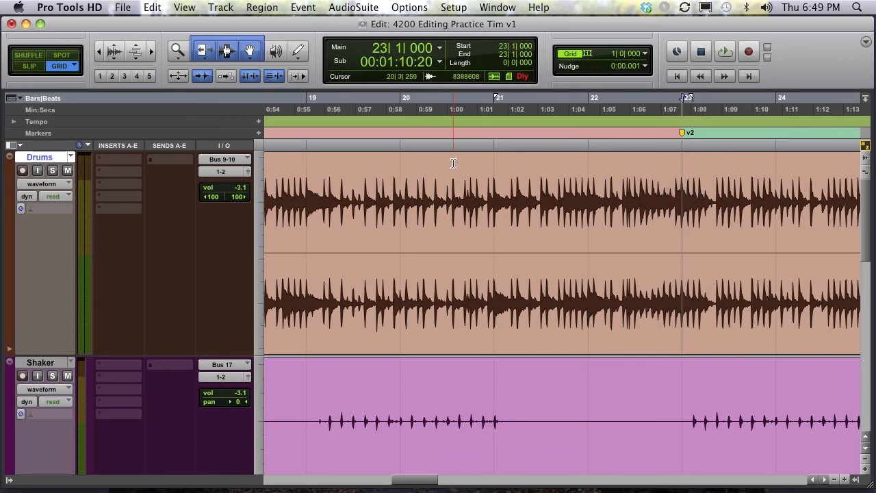
- Separate the Drums track at bar 21 and select the region from bar 21 to bar 23
key(super+bracketleft)
key(super+bracketleft)
key(super+bracketleft)
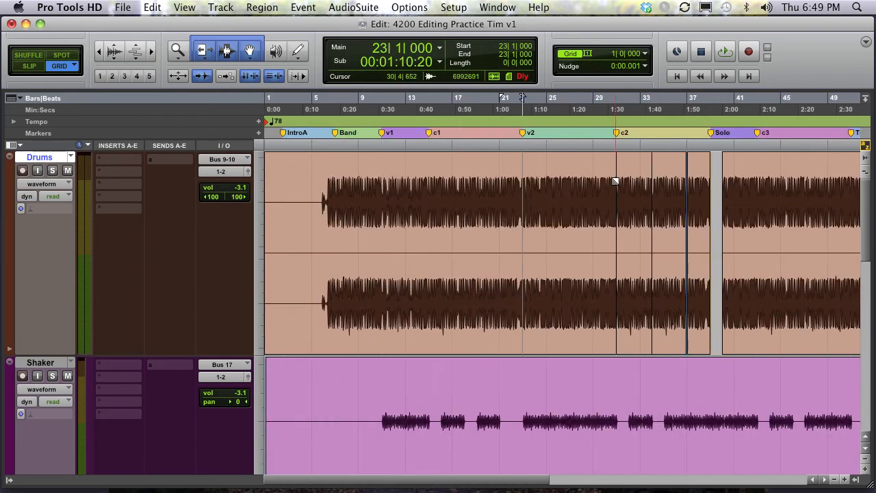
click(498, 190)
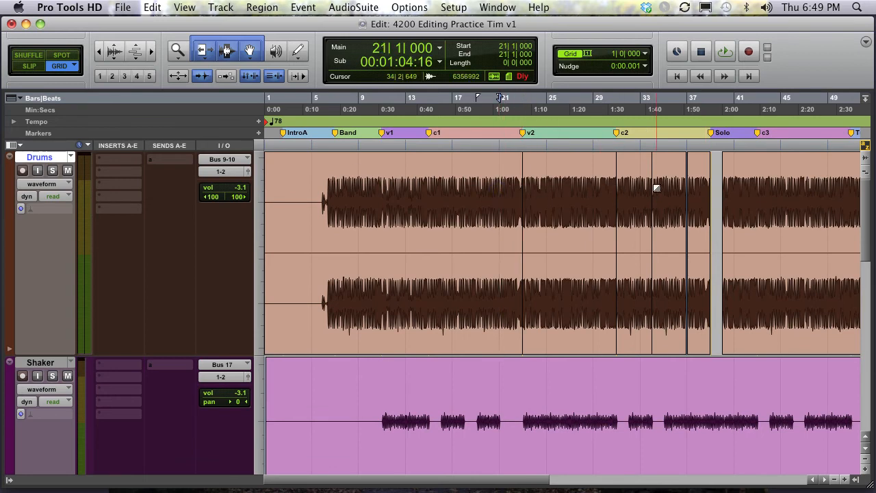
key(b)
click(508, 342)
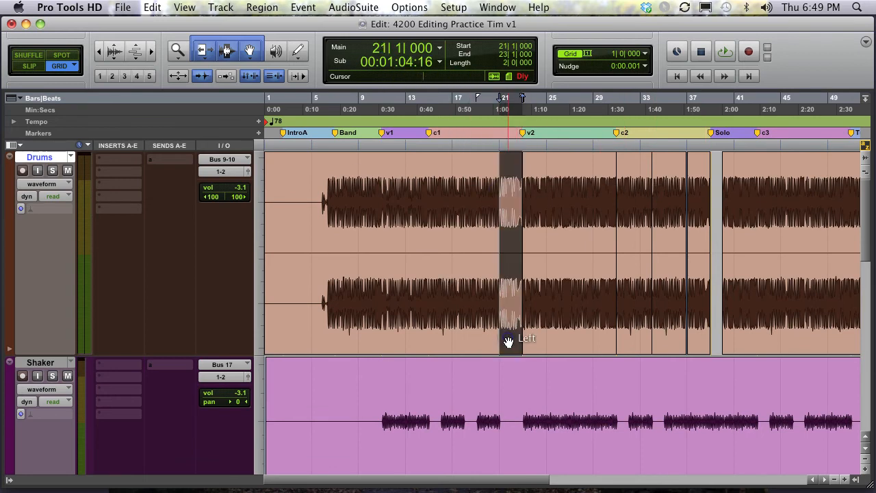
- Move the selected region to start at bar 37 and play it back from bar 36
drag(508, 342, 695, 341)
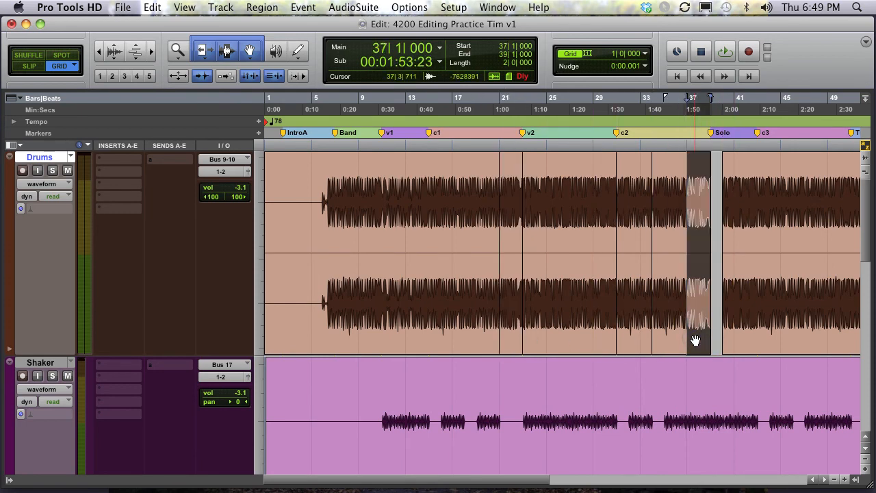
key(t)
key(t)
key(t)
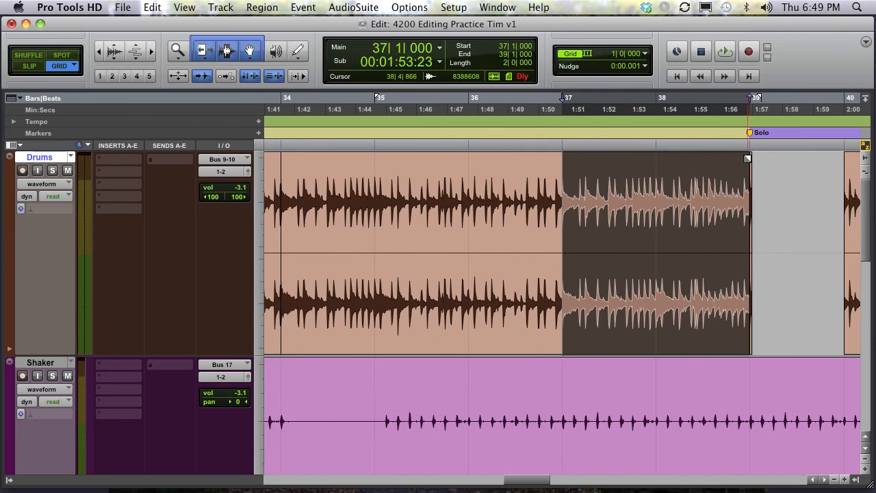
click(471, 195)
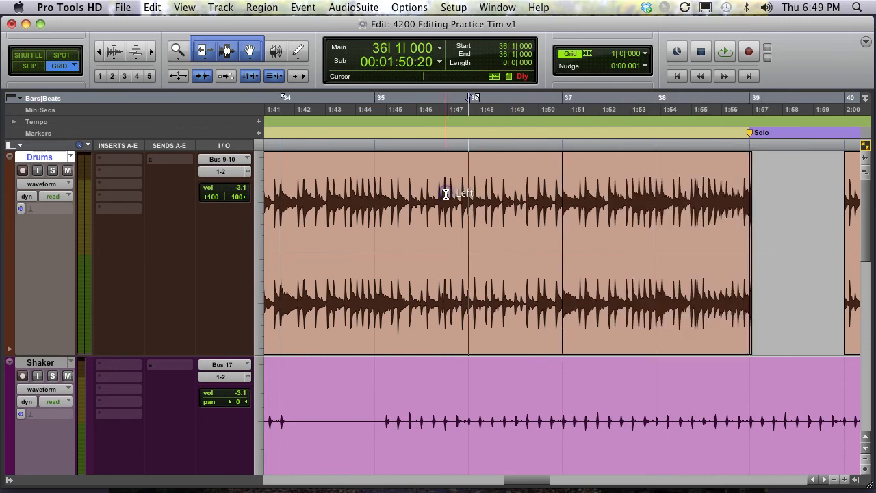
key(space)
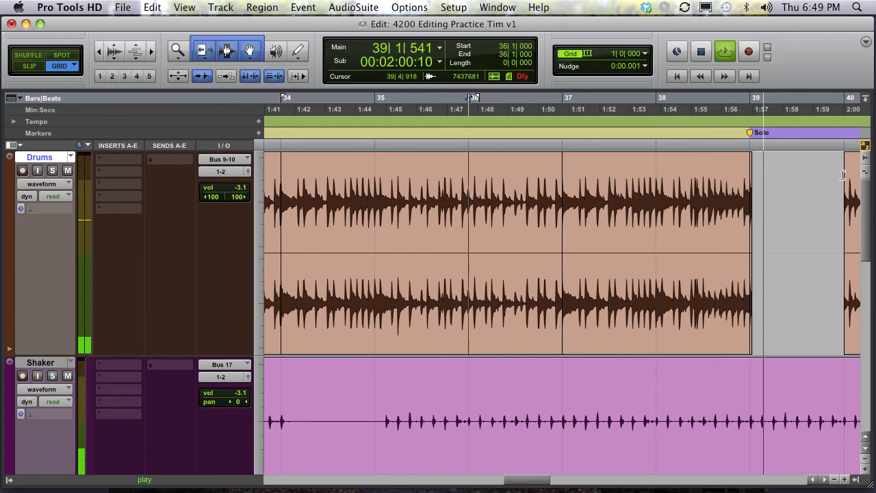
key(space)
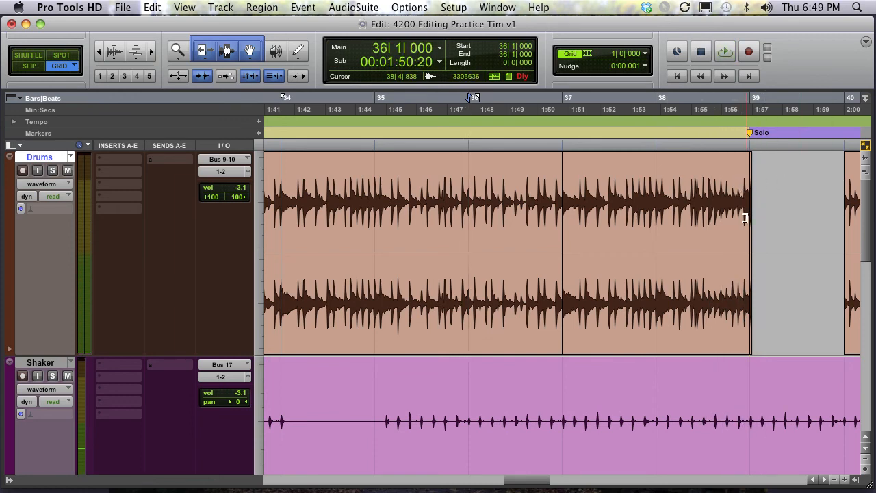
- Trim the end of the bar-37 region out to bar 40 and select the Drums region from bar 36 to bar 40
drag(744, 217, 799, 216)
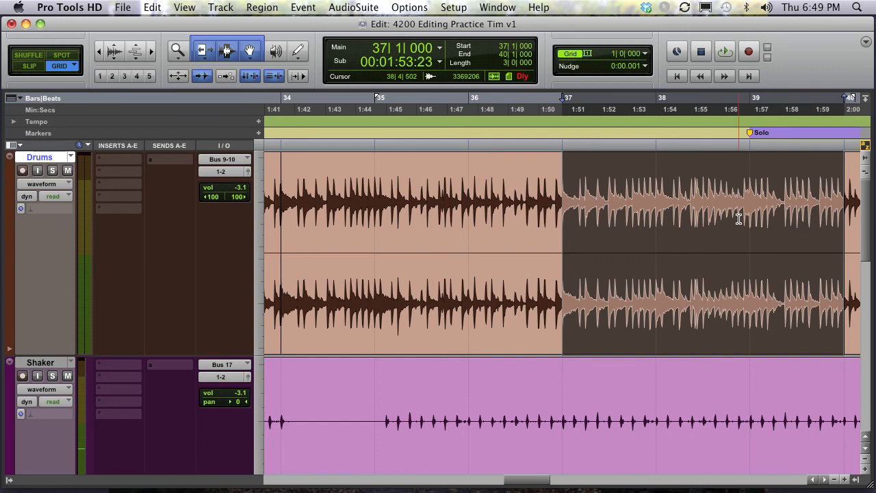
key(r)
click(569, 205)
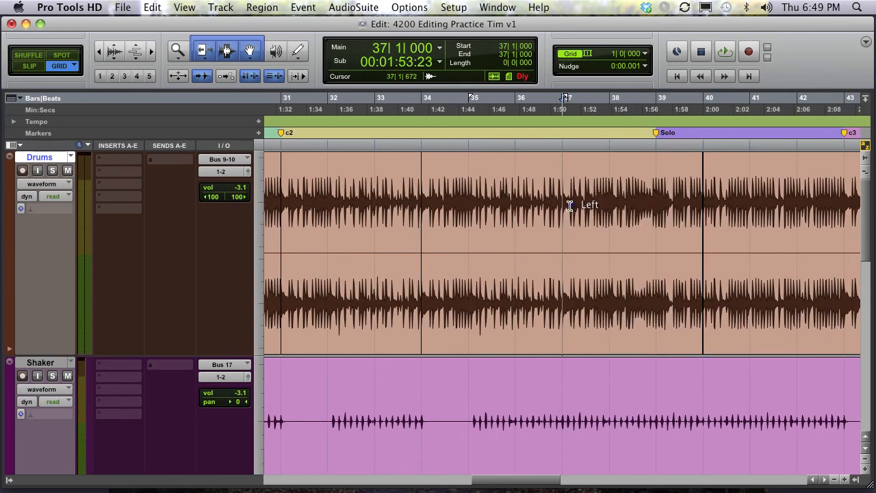
double_click(567, 235)
shift+click(523, 226)
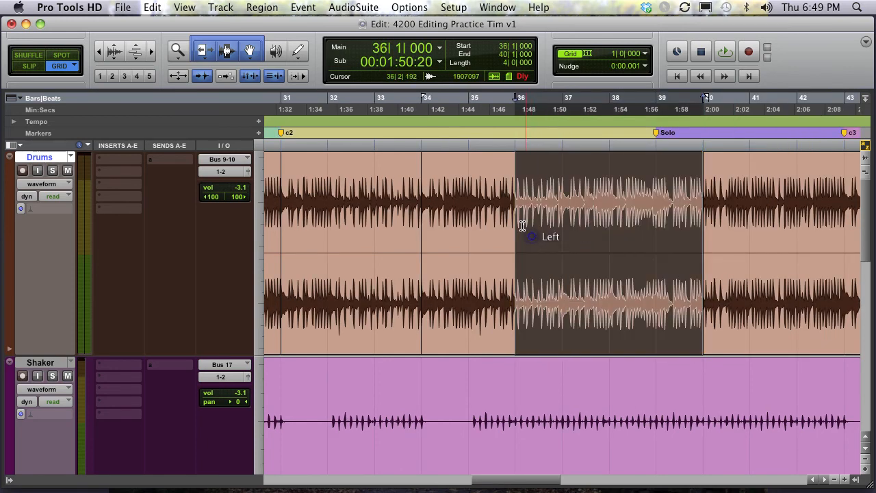
- Play the Drums track from bar 35
click(465, 167)
key(space)
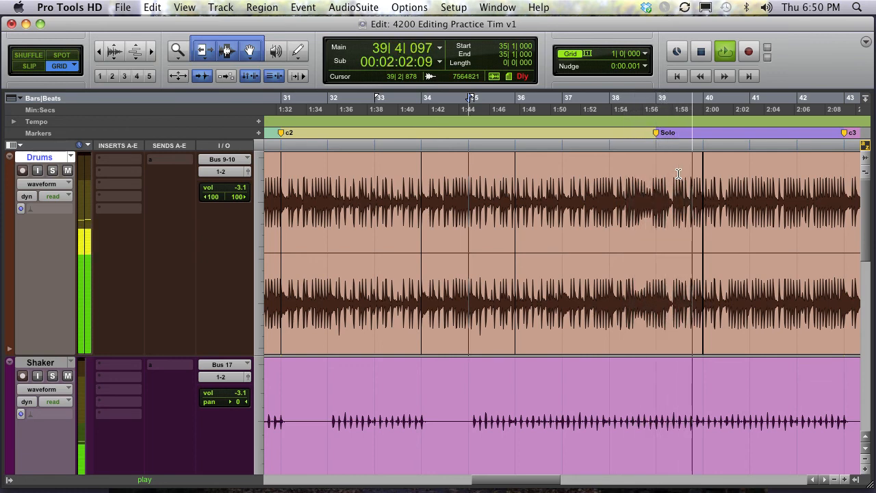
key(space)
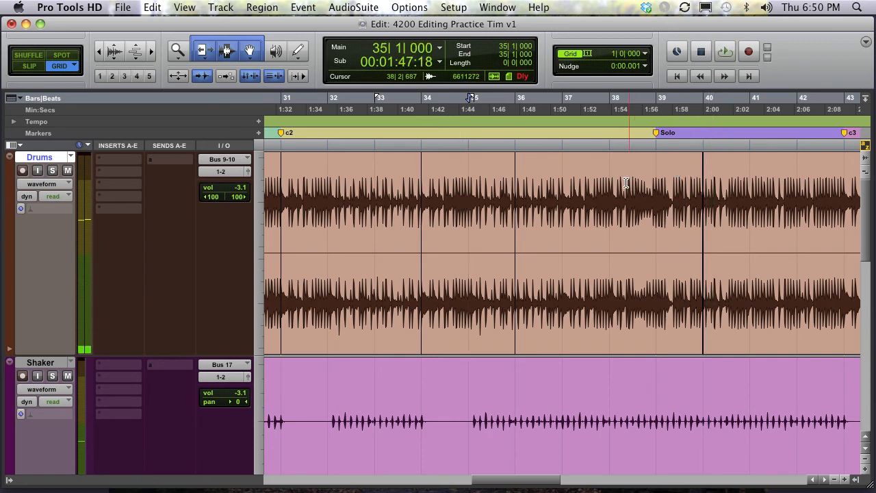
- Switch the Grid edit mode to Relative Grid
click(668, 172)
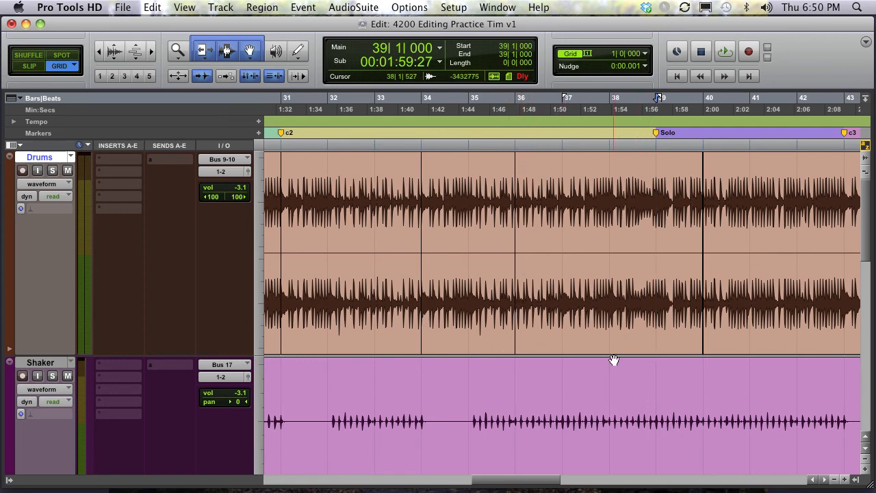
click(607, 167)
click(566, 167)
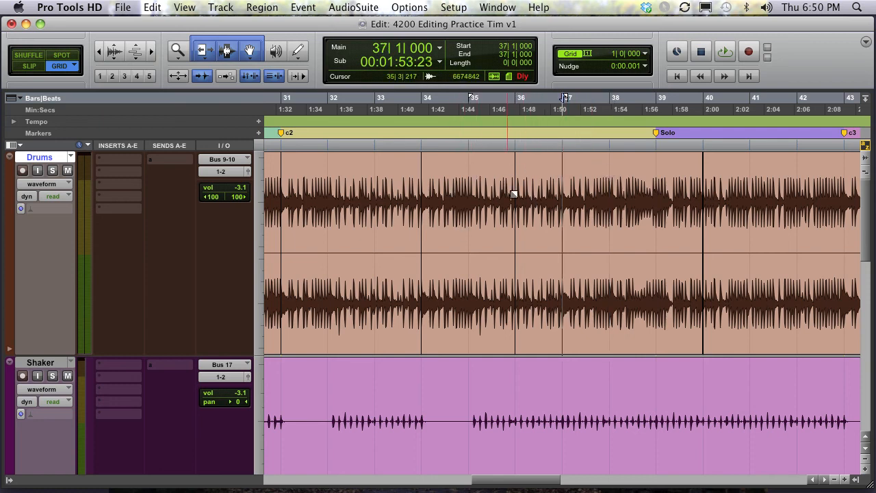
click(73, 67)
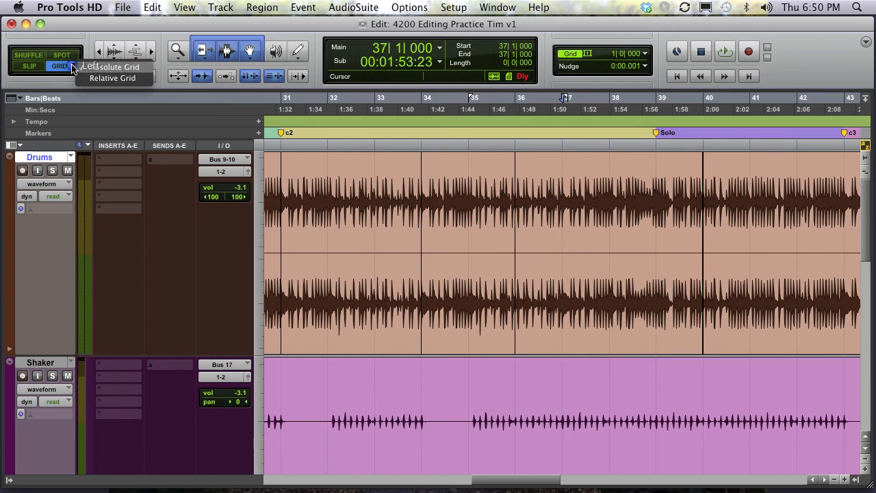
click(109, 78)
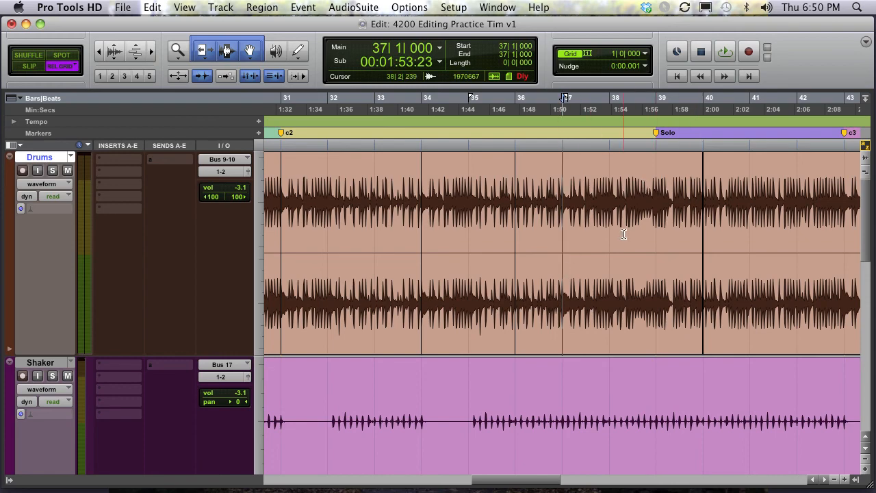
- Delete the Drums region spanning bars 36 to 40
key(r)
key(r)
click(563, 328)
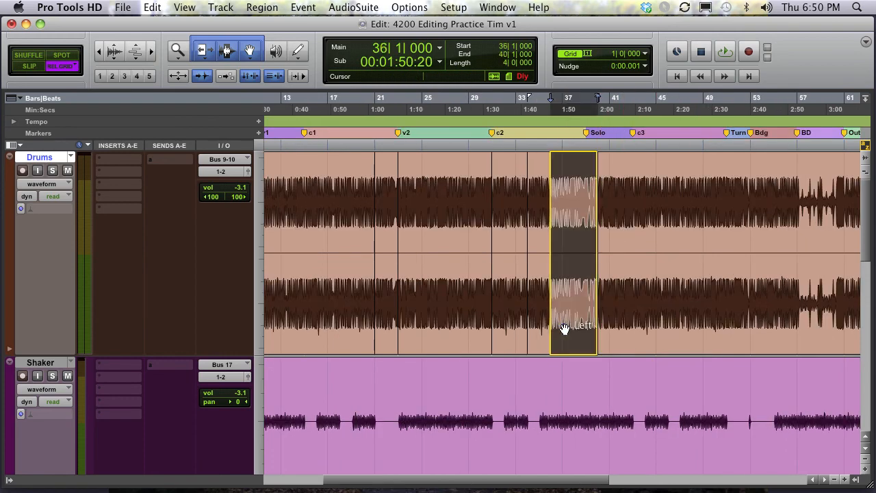
key(Delete)
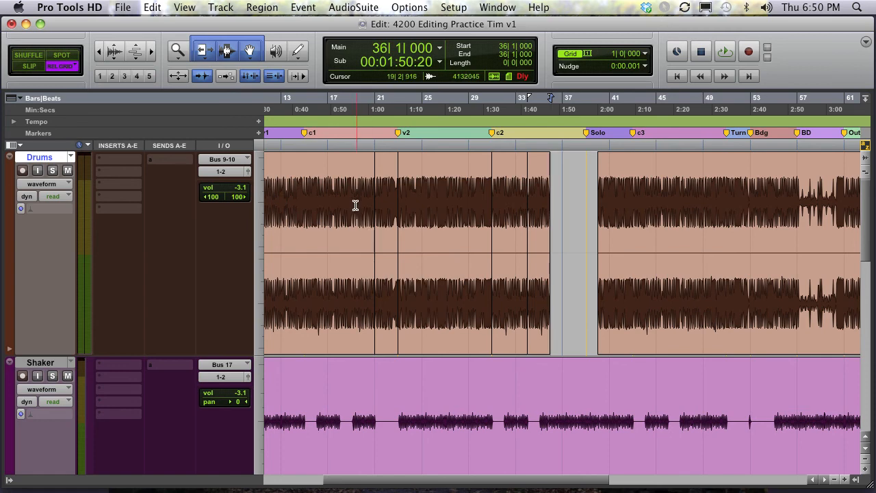
- Select bars 19 to 26 on the Drums track and switch to Slip mode
drag(355, 205, 433, 192)
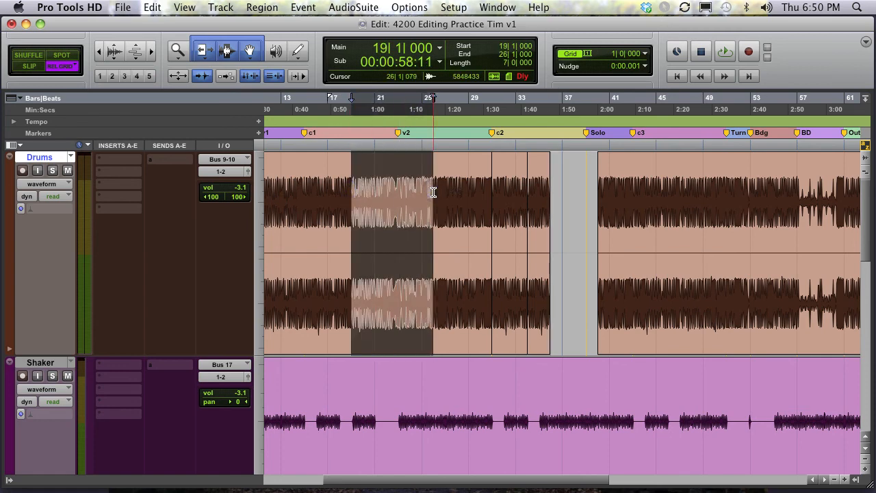
key(F2)
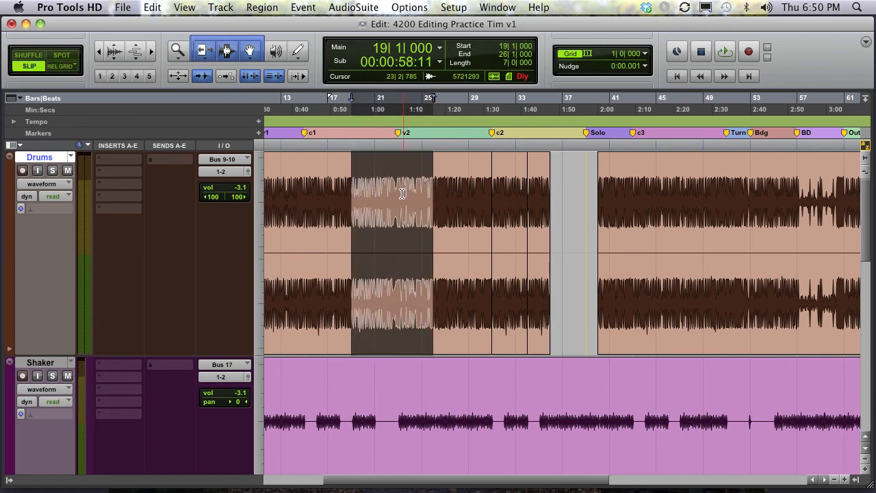
- Slip the selected Drums region slightly off the grid, then switch to Relative Grid mode
mouse_move(362, 182)
mouse_down()
mouse_move(457, 184)
mouse_move(364, 182)
mouse_up()
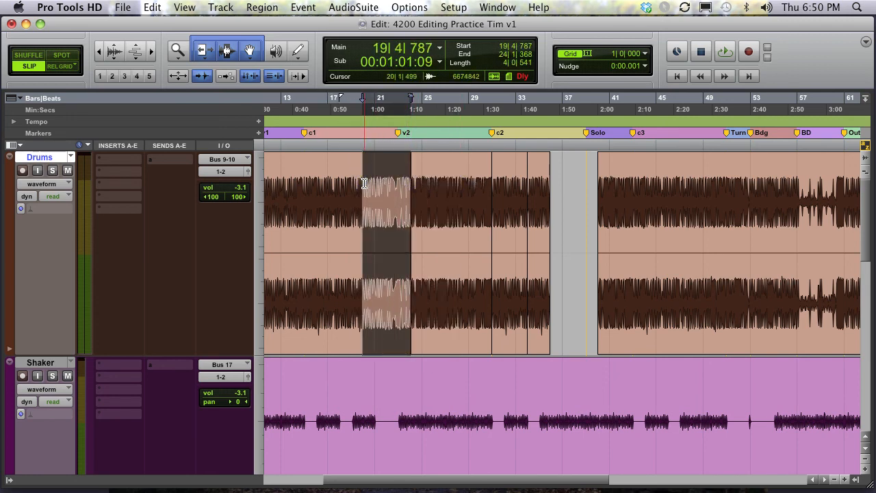
key(F4)
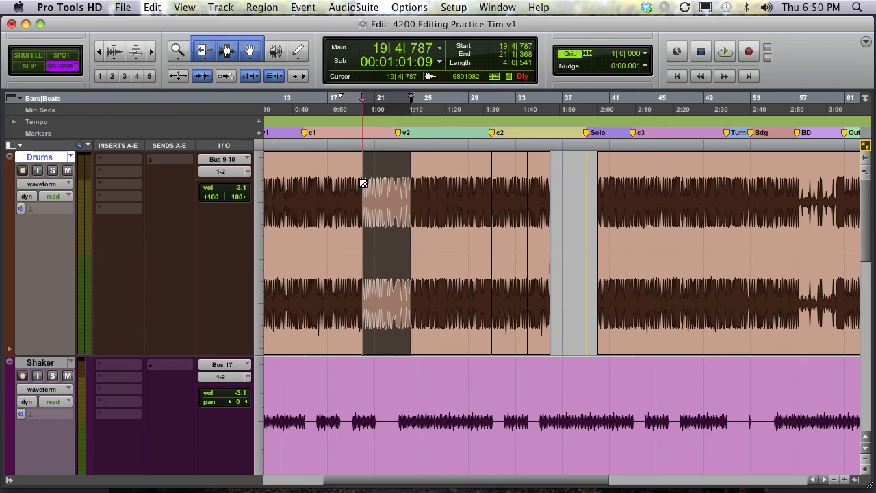
- Zoom in on the Drums region's start near bar 20 and set the grid value to 1/8 note
click(376, 195)
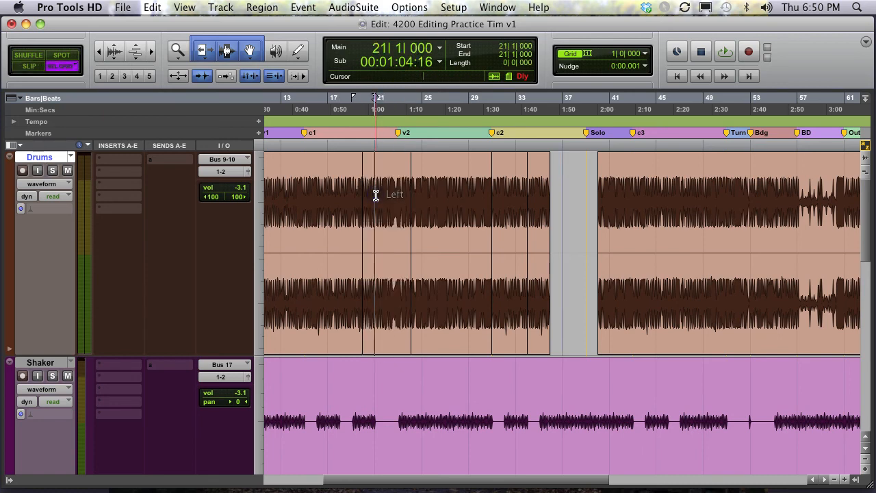
key(t)
key(t)
key(t)
key(t)
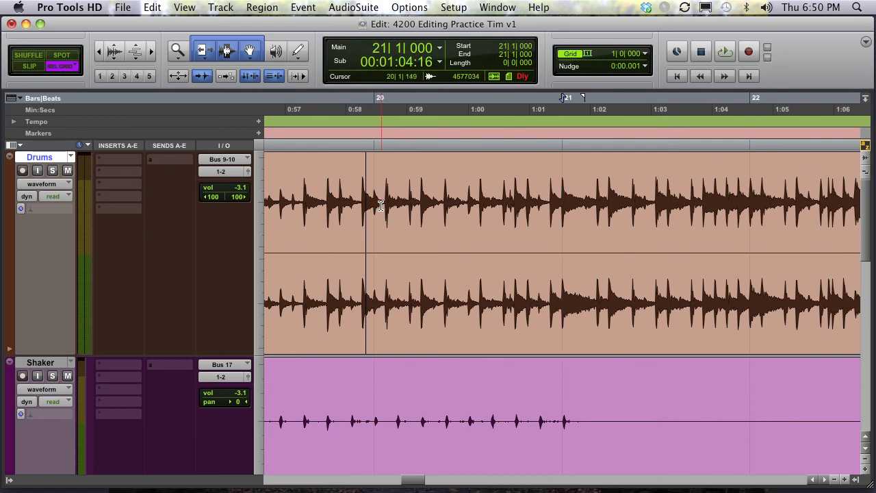
click(380, 206)
key(t)
key(t)
key(t)
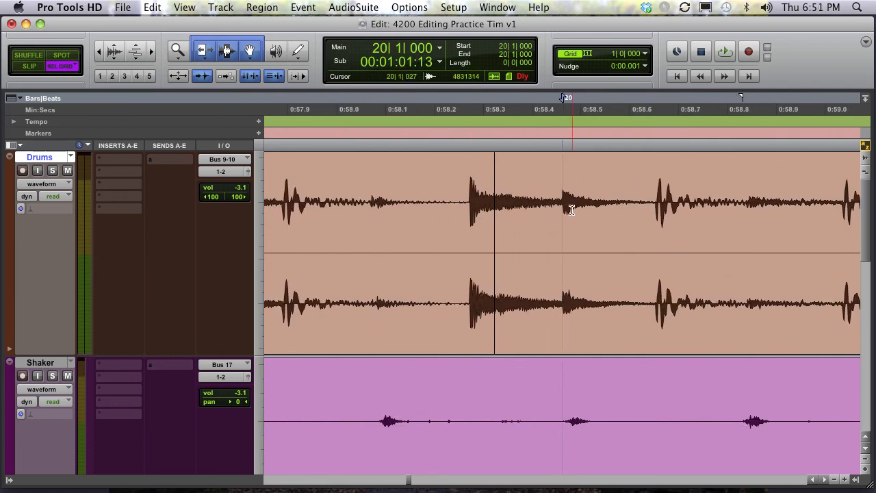
click(645, 55)
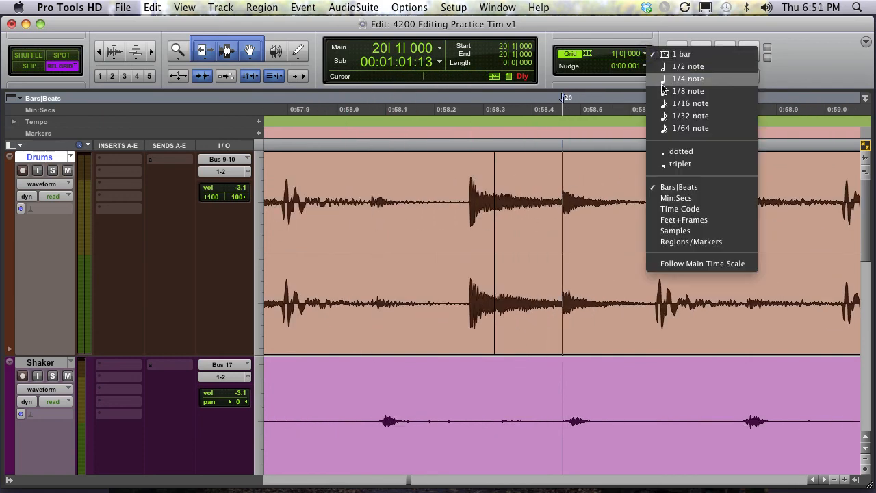
click(665, 92)
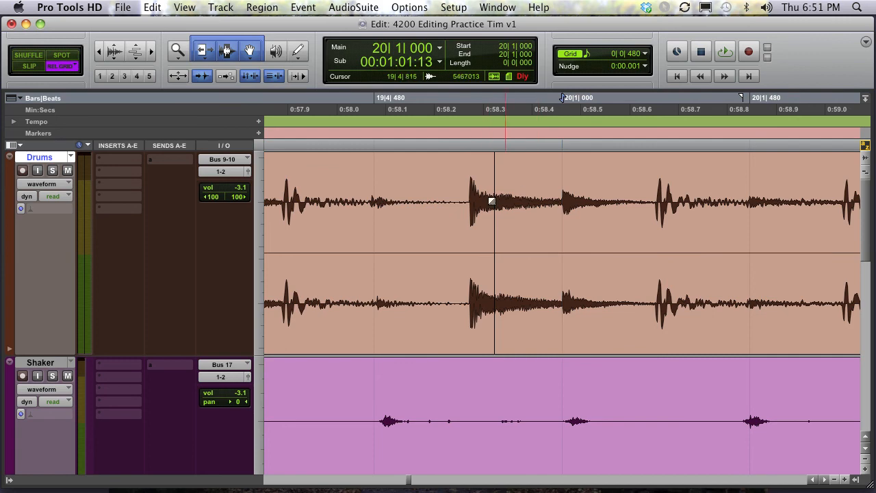
- Move the Drums region later in relative 1/8-note steps, then return it to its original start
click(591, 317)
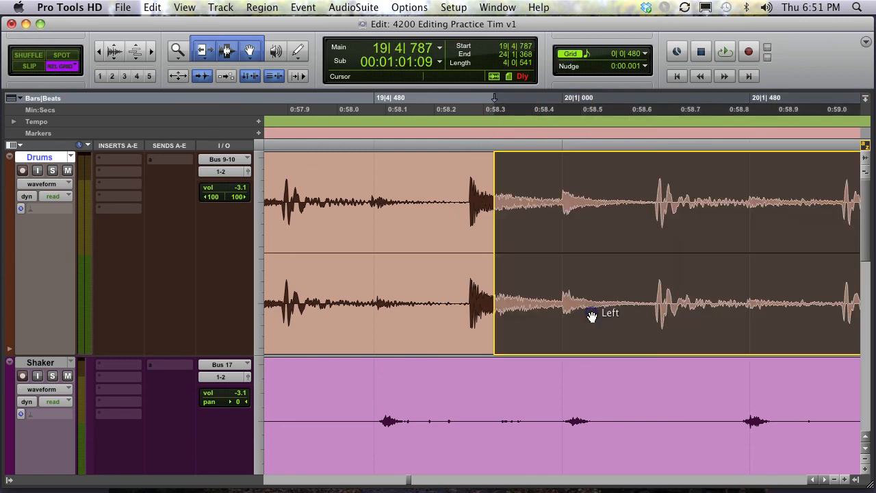
drag(721, 310, 767, 309)
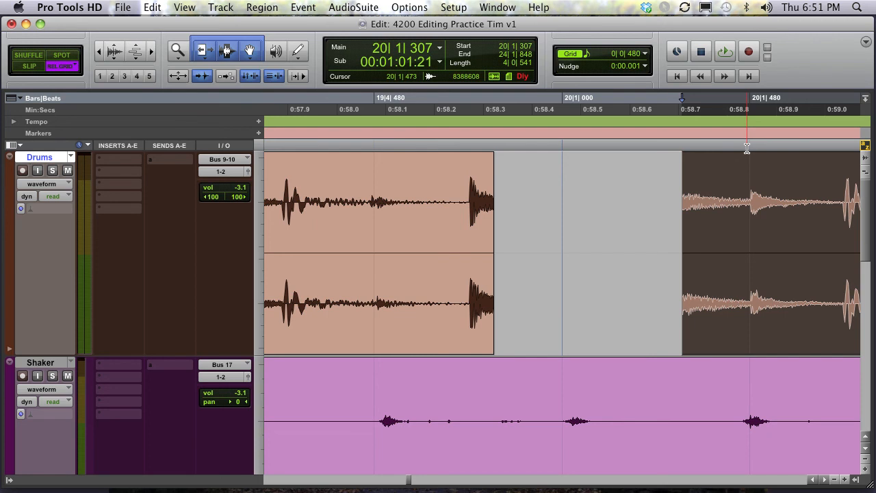
click(780, 313)
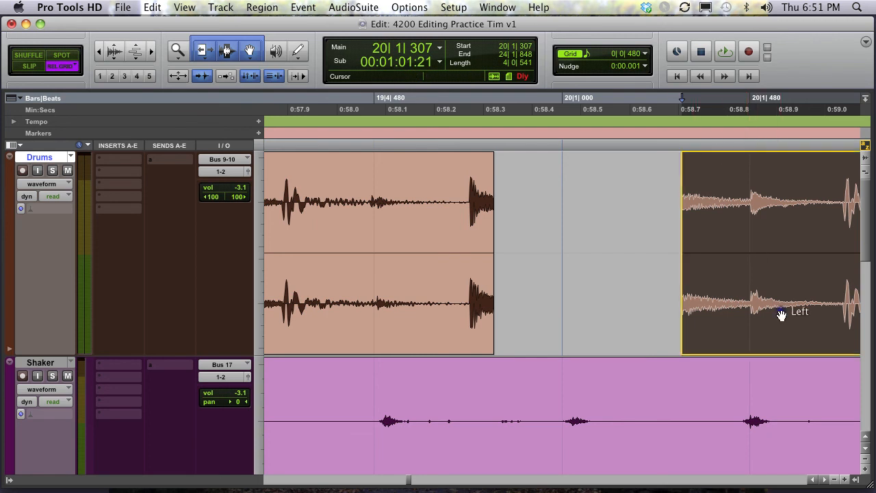
click(636, 310)
drag(780, 312, 636, 310)
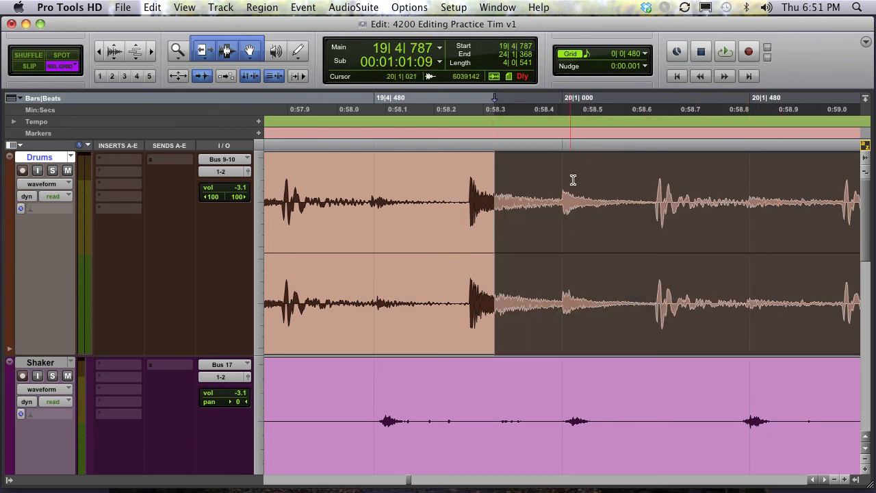
- Zoom out, set the grid to 1 bar and move the Drums region to start at 35|4|787
key(r)
key(r)
key(r)
key(r)
key(r)
key(r)
key(r)
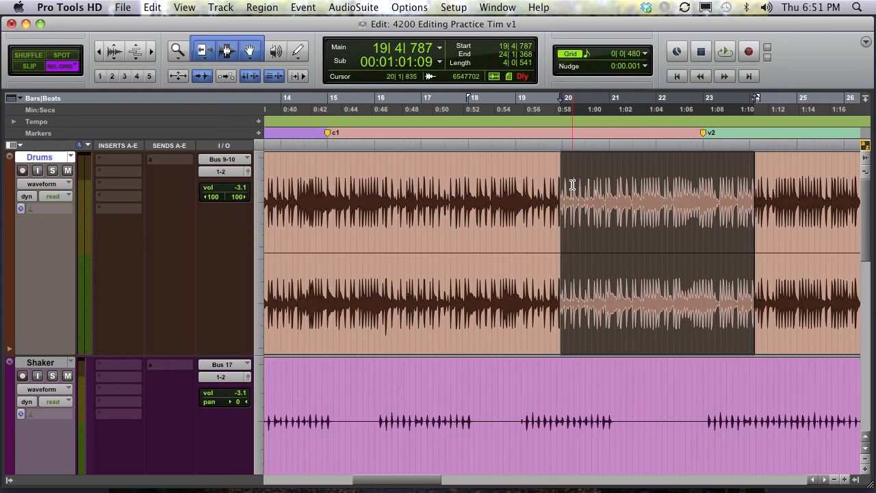
key(r)
key(t)
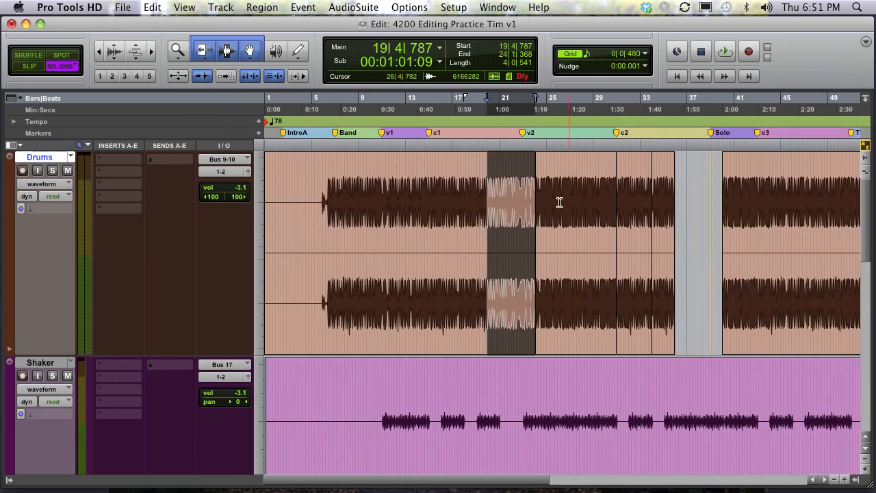
click(644, 54)
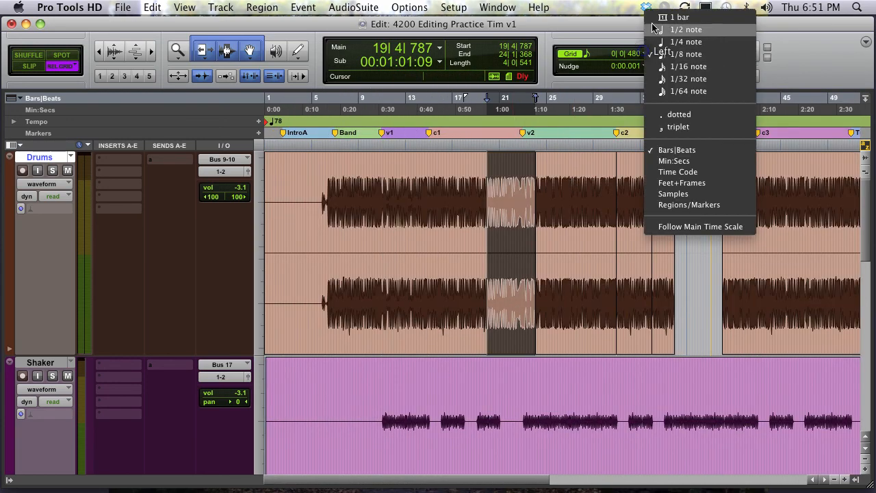
click(669, 16)
drag(502, 322, 690, 308)
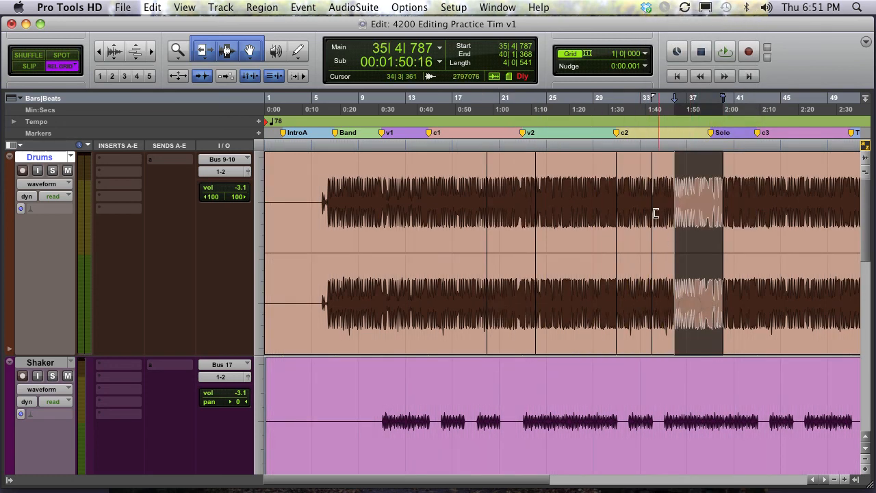
- Switch to Slip mode and play the Drums track from bar 34
key(F2)
click(660, 189)
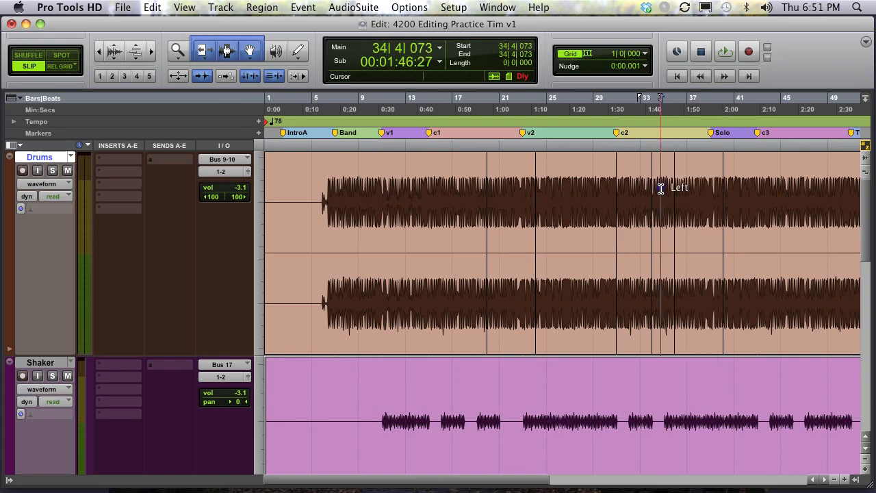
key(space)
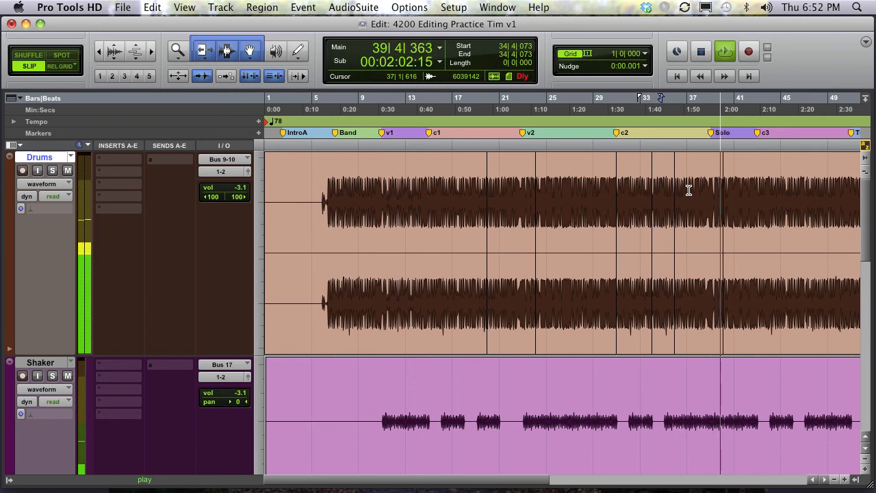
key(space)
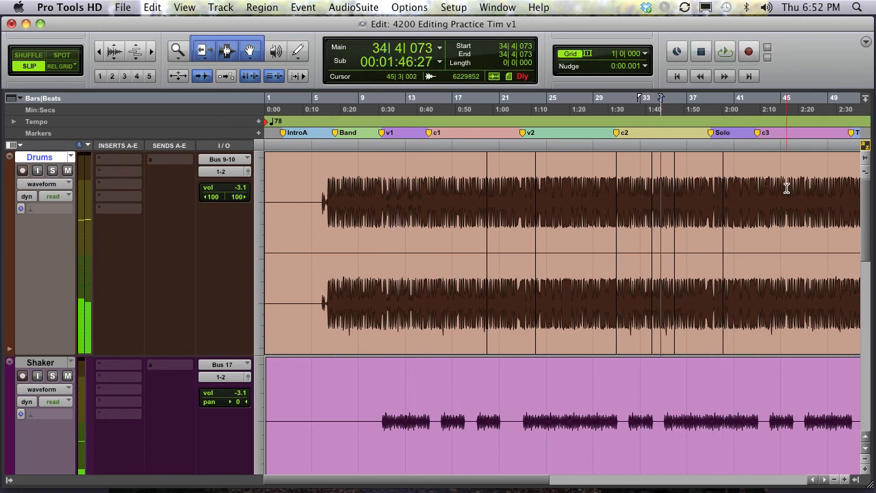
- Select the Drums track from bar 11 to bar 45 and heal the separated regions within it
click(786, 187)
drag(786, 187, 383, 189)
key(super+bracketleft)
key(super+bracketleft)
key(super+bracketright)
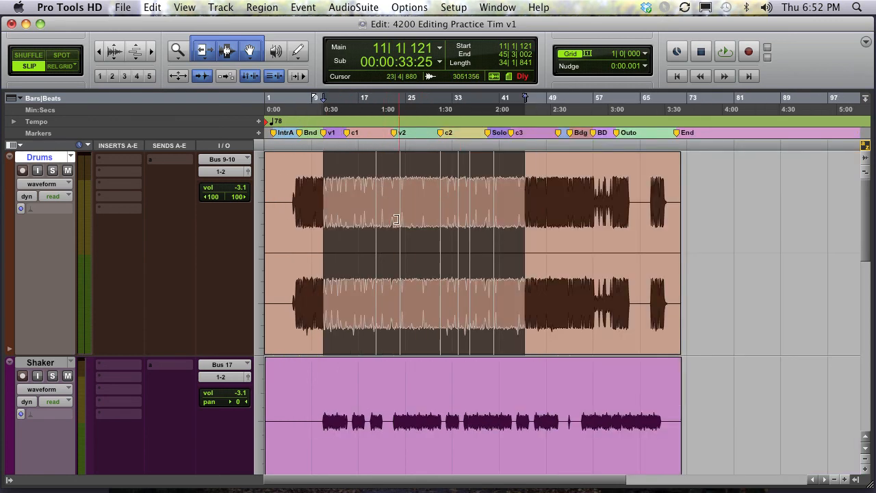
key(super+bracketright)
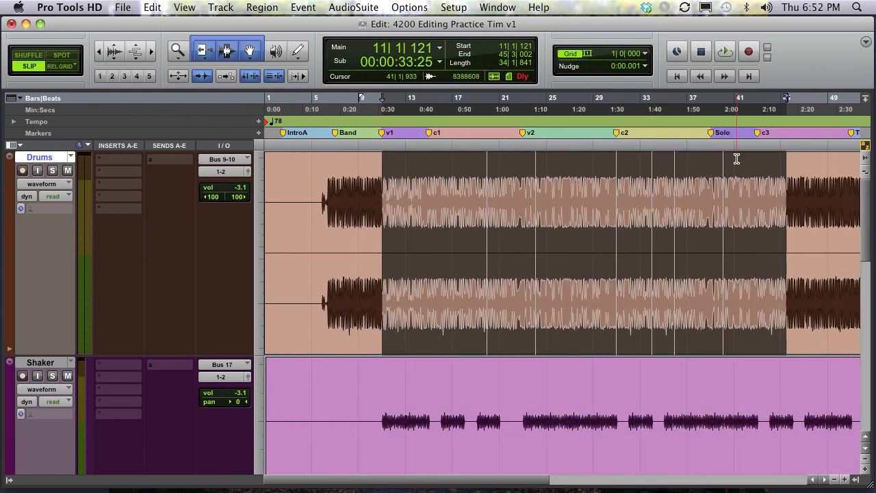
key(super+h)
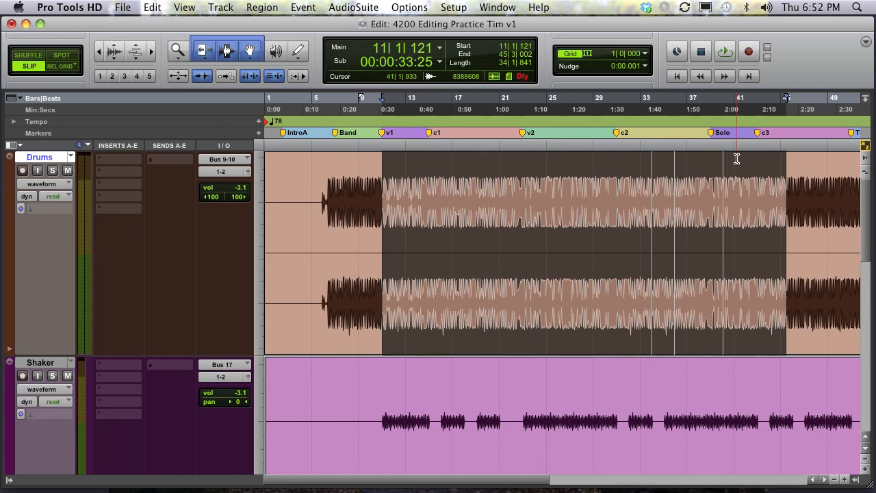
- Apply batch fades to the selection with centered placement and 8 ms length, then deselect
key(super+f)
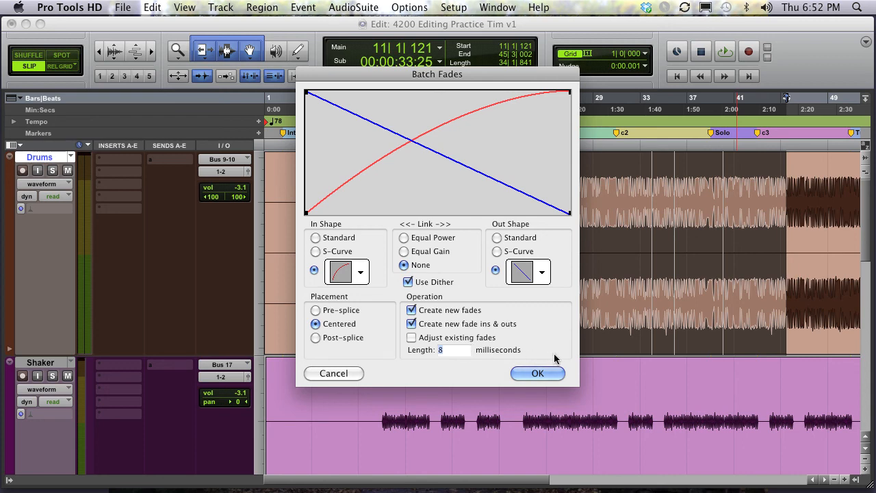
click(546, 373)
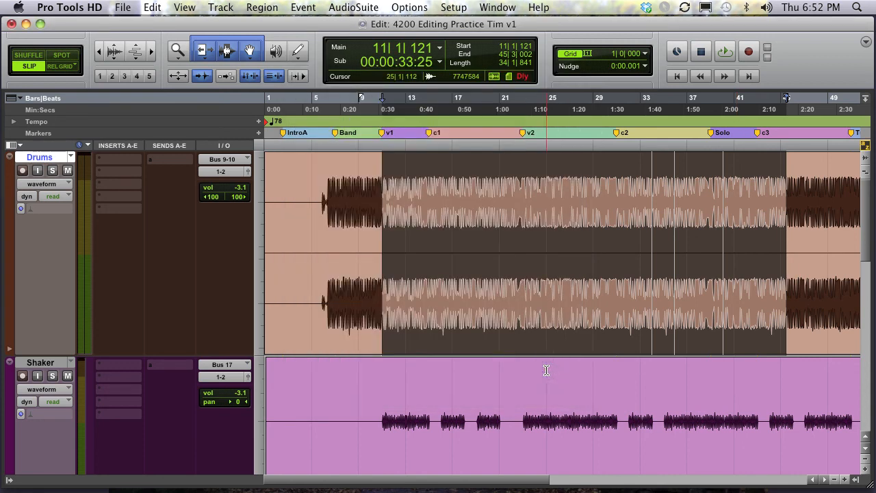
click(622, 182)
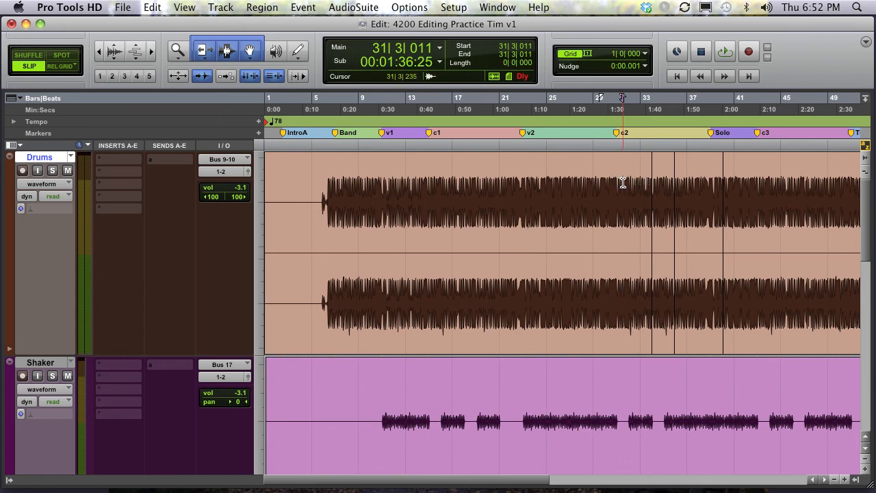
scroll(623, 183, right, 10)
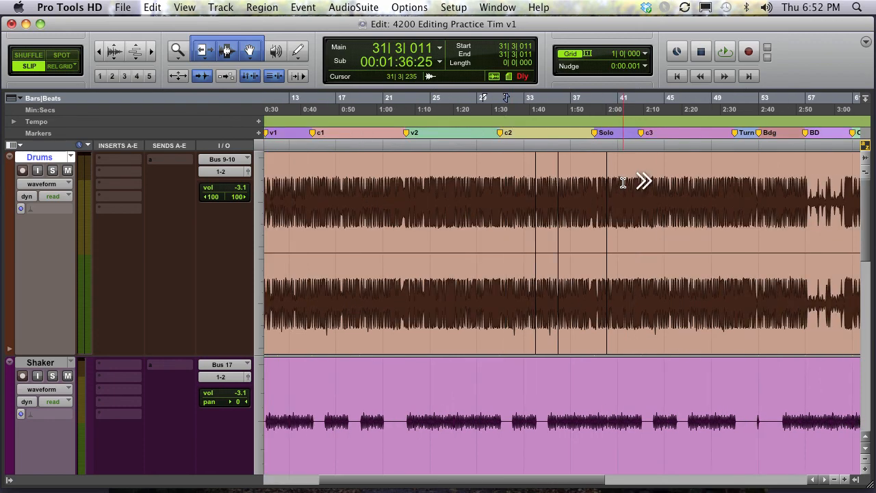
scroll(623, 182, left, 10)
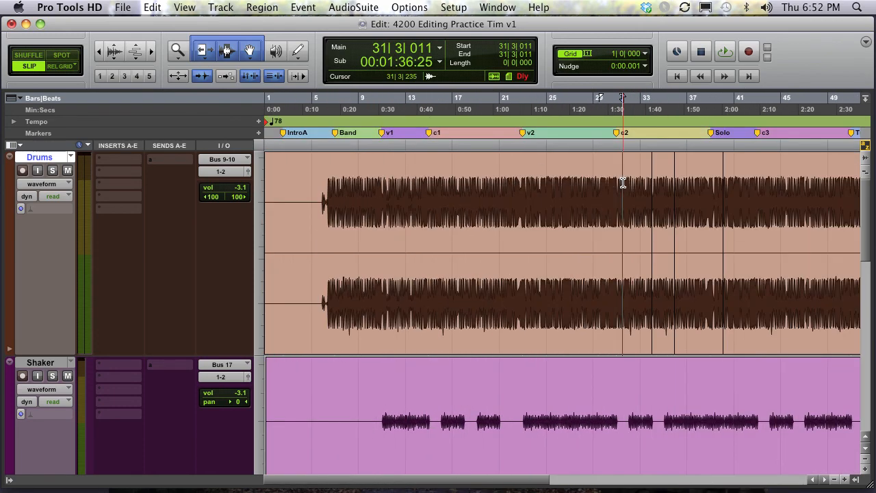